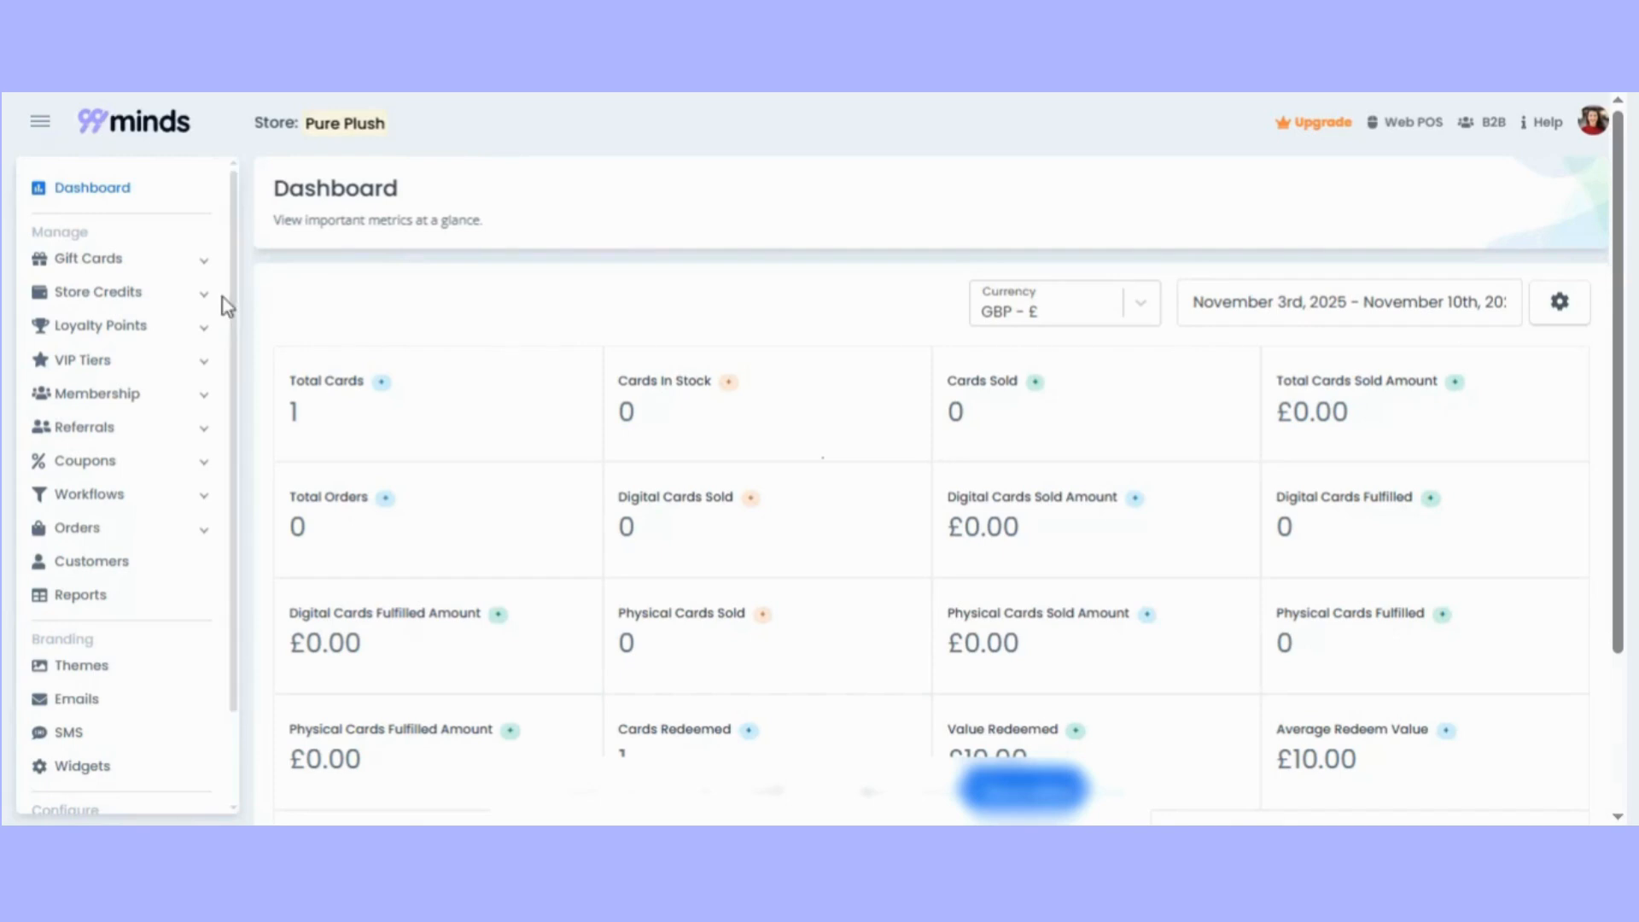
Open the customization editor of the Gift Card Widget from the branding widget settings.
scroll(220, 376, "down", 3)
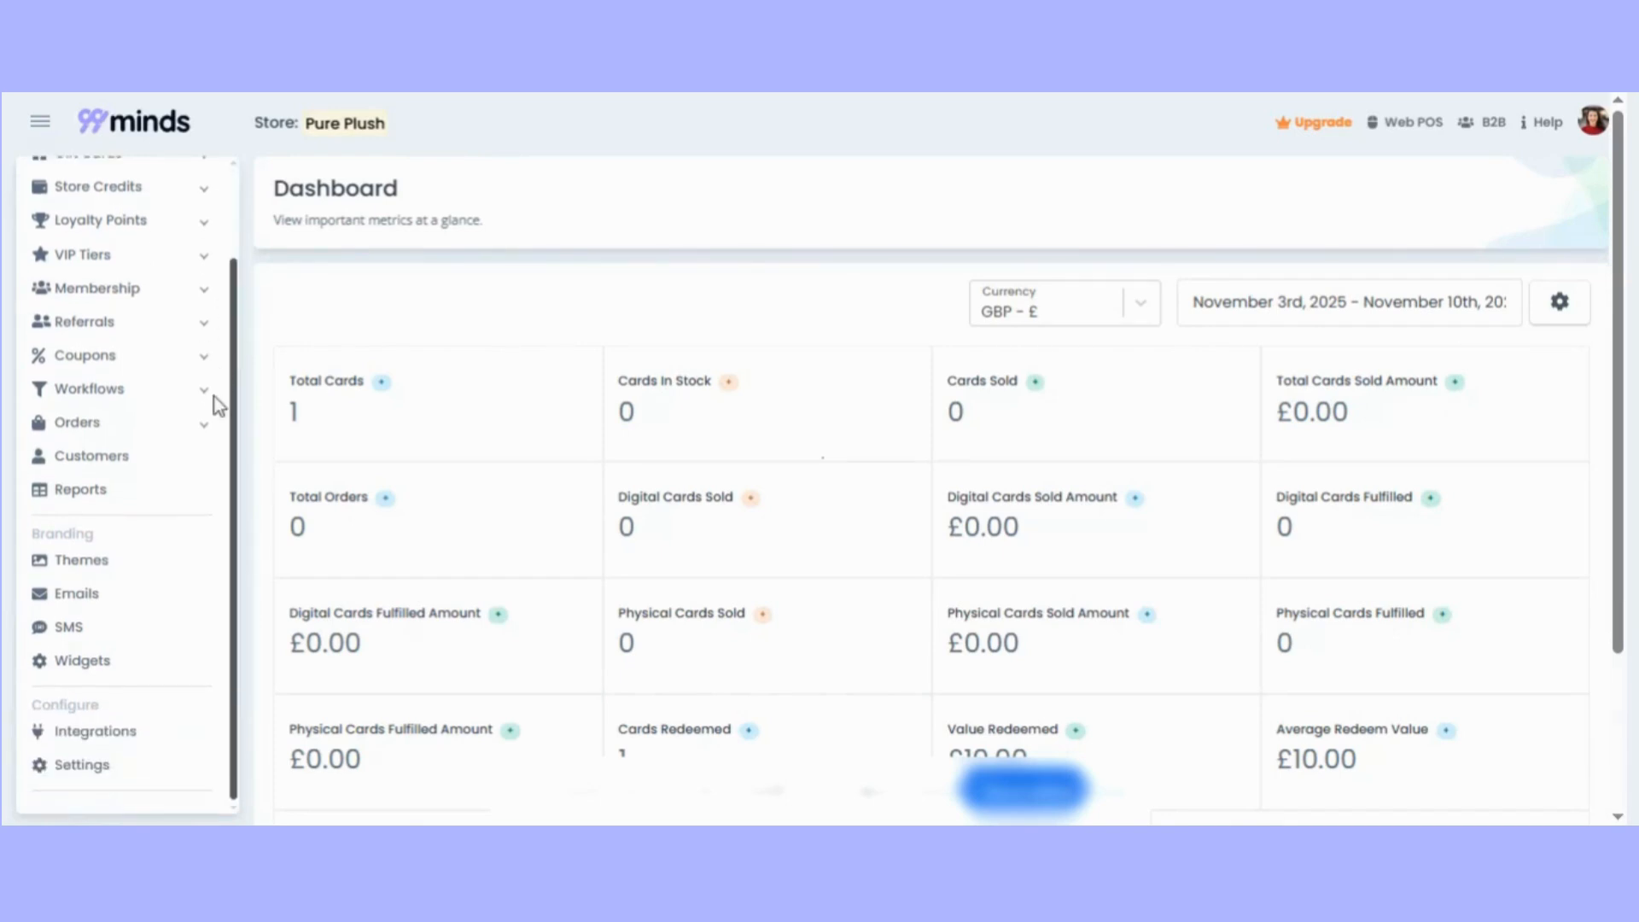
left_click(85, 662)
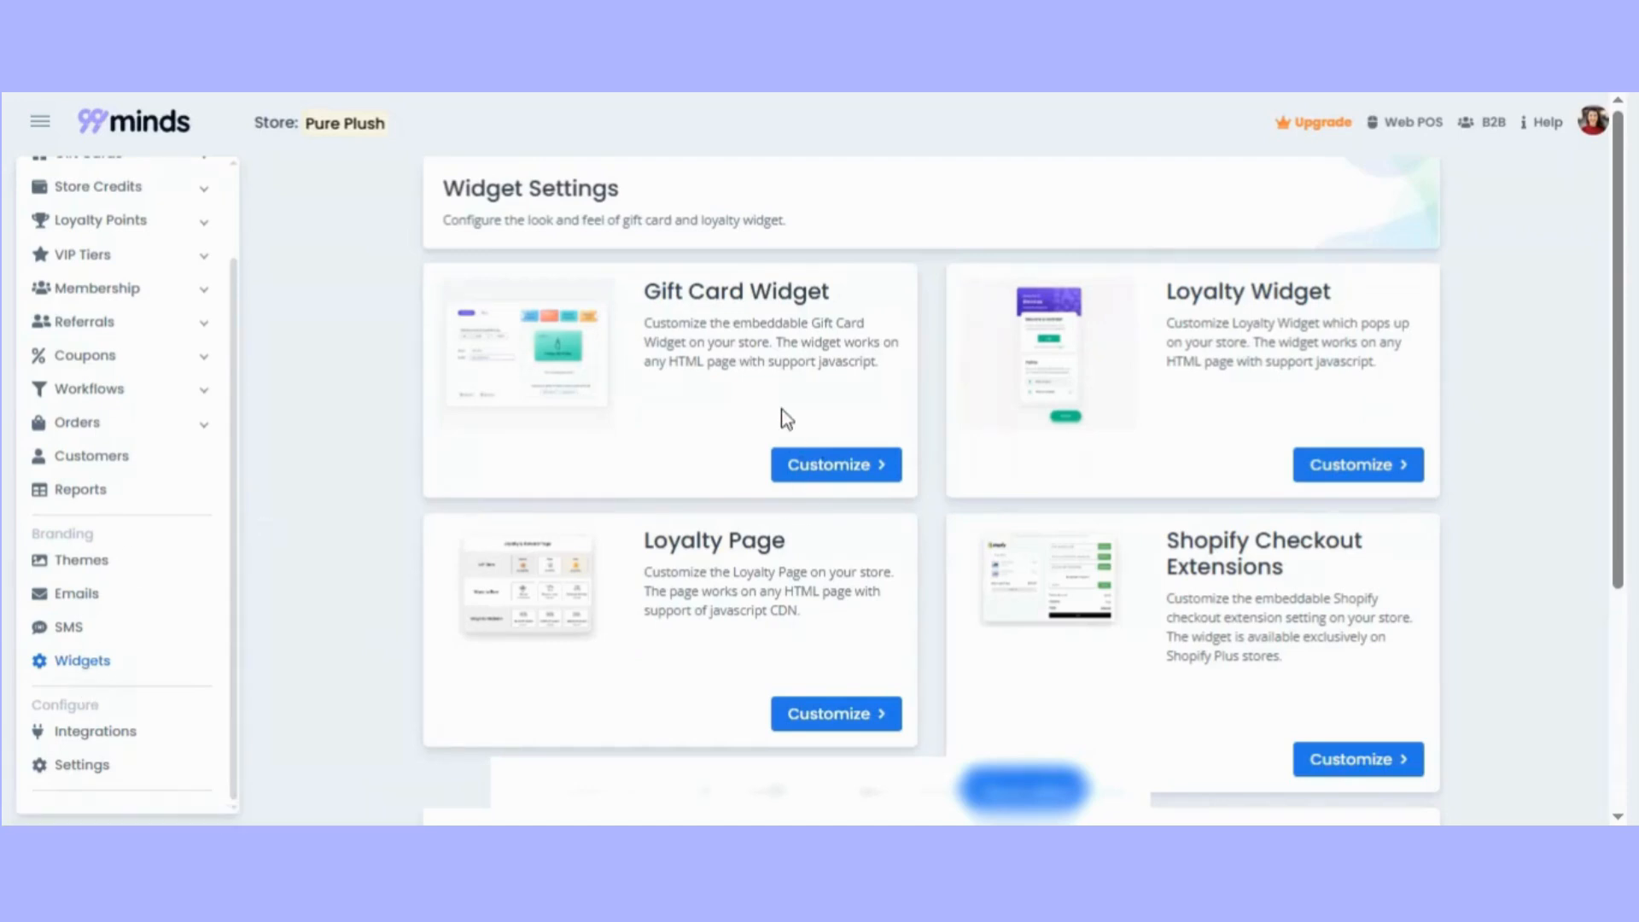
left_click(874, 471)
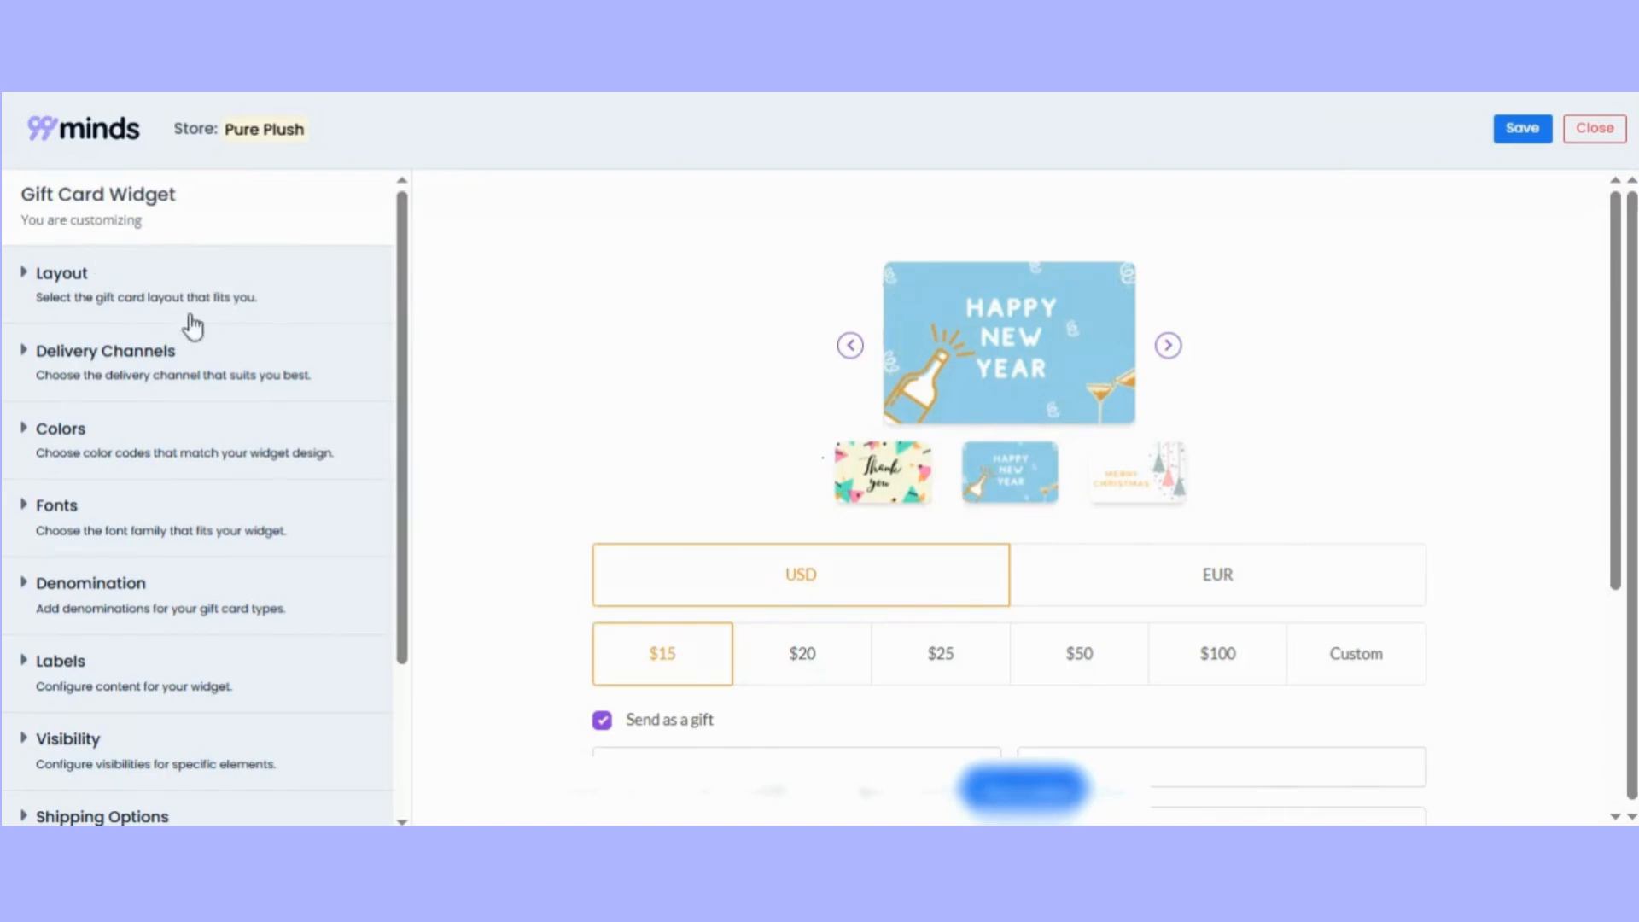
Compare Layout 2 with Layout 1 in the gift card widget preview, ending with Layout 1 selected.
left_click(122, 300)
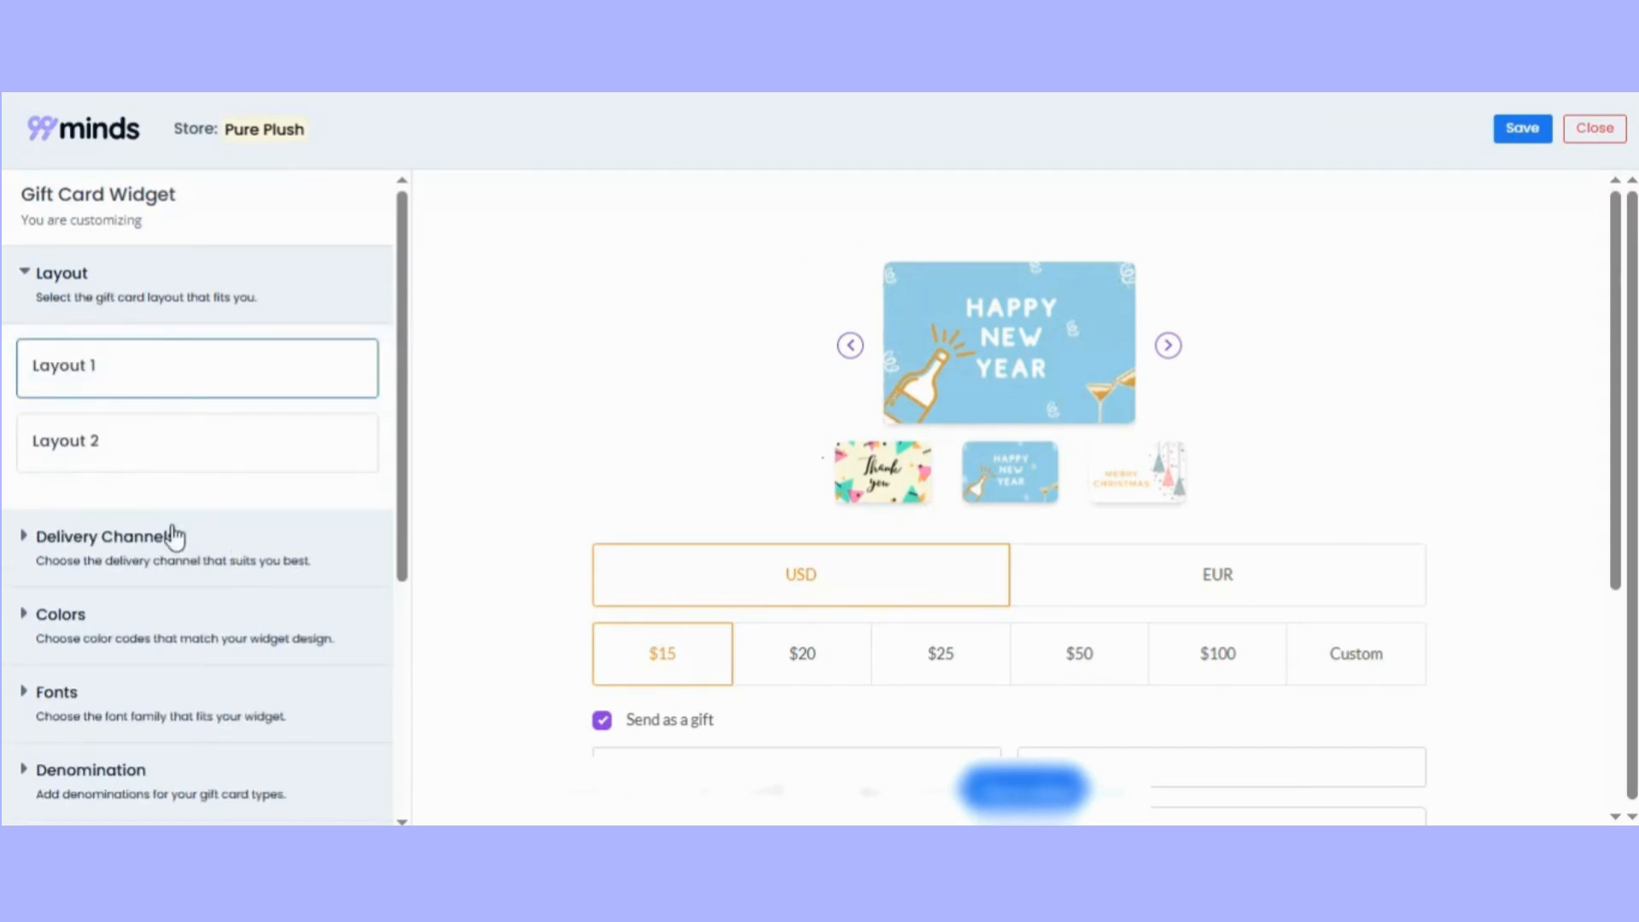
left_click(269, 445)
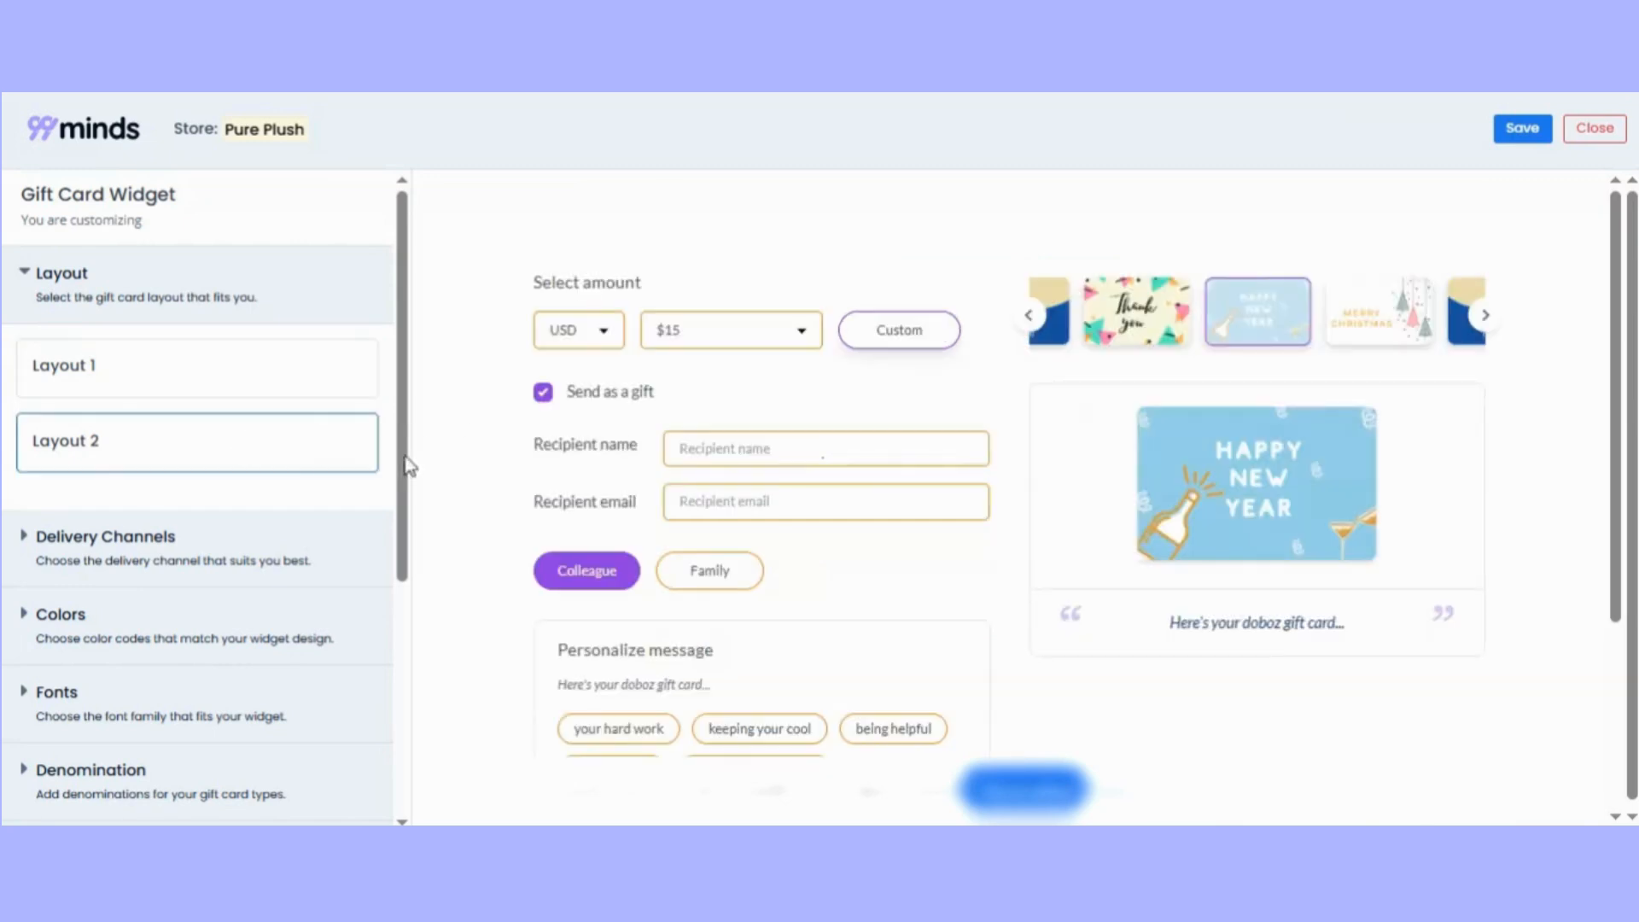
left_click(199, 393)
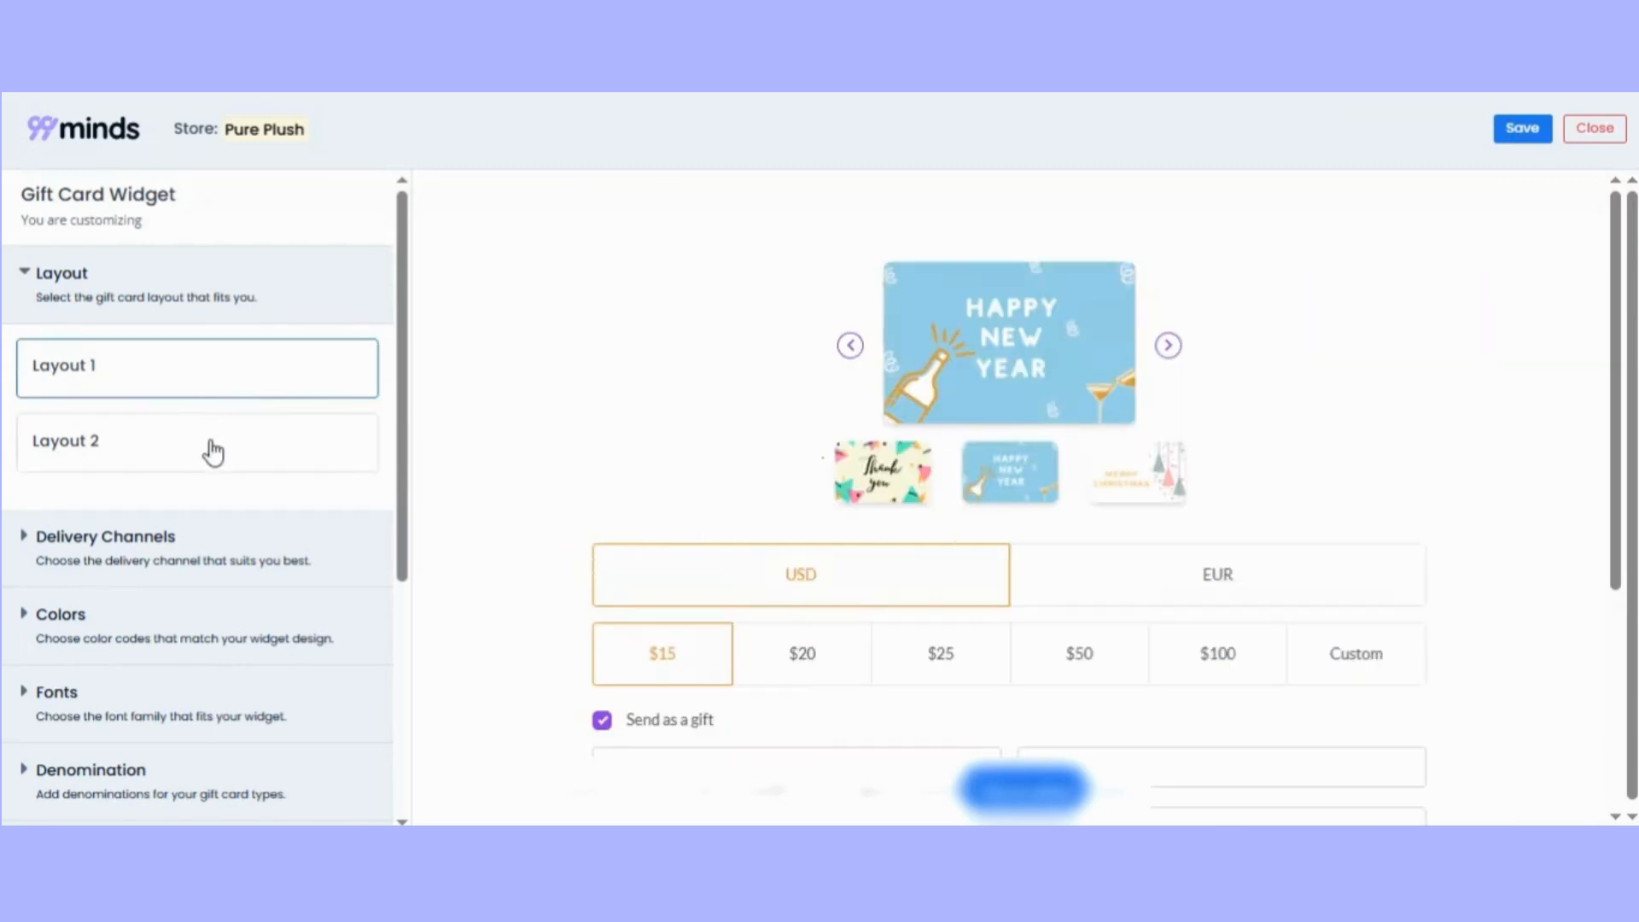
left_click(209, 450)
left_click(175, 385)
left_click(26, 273)
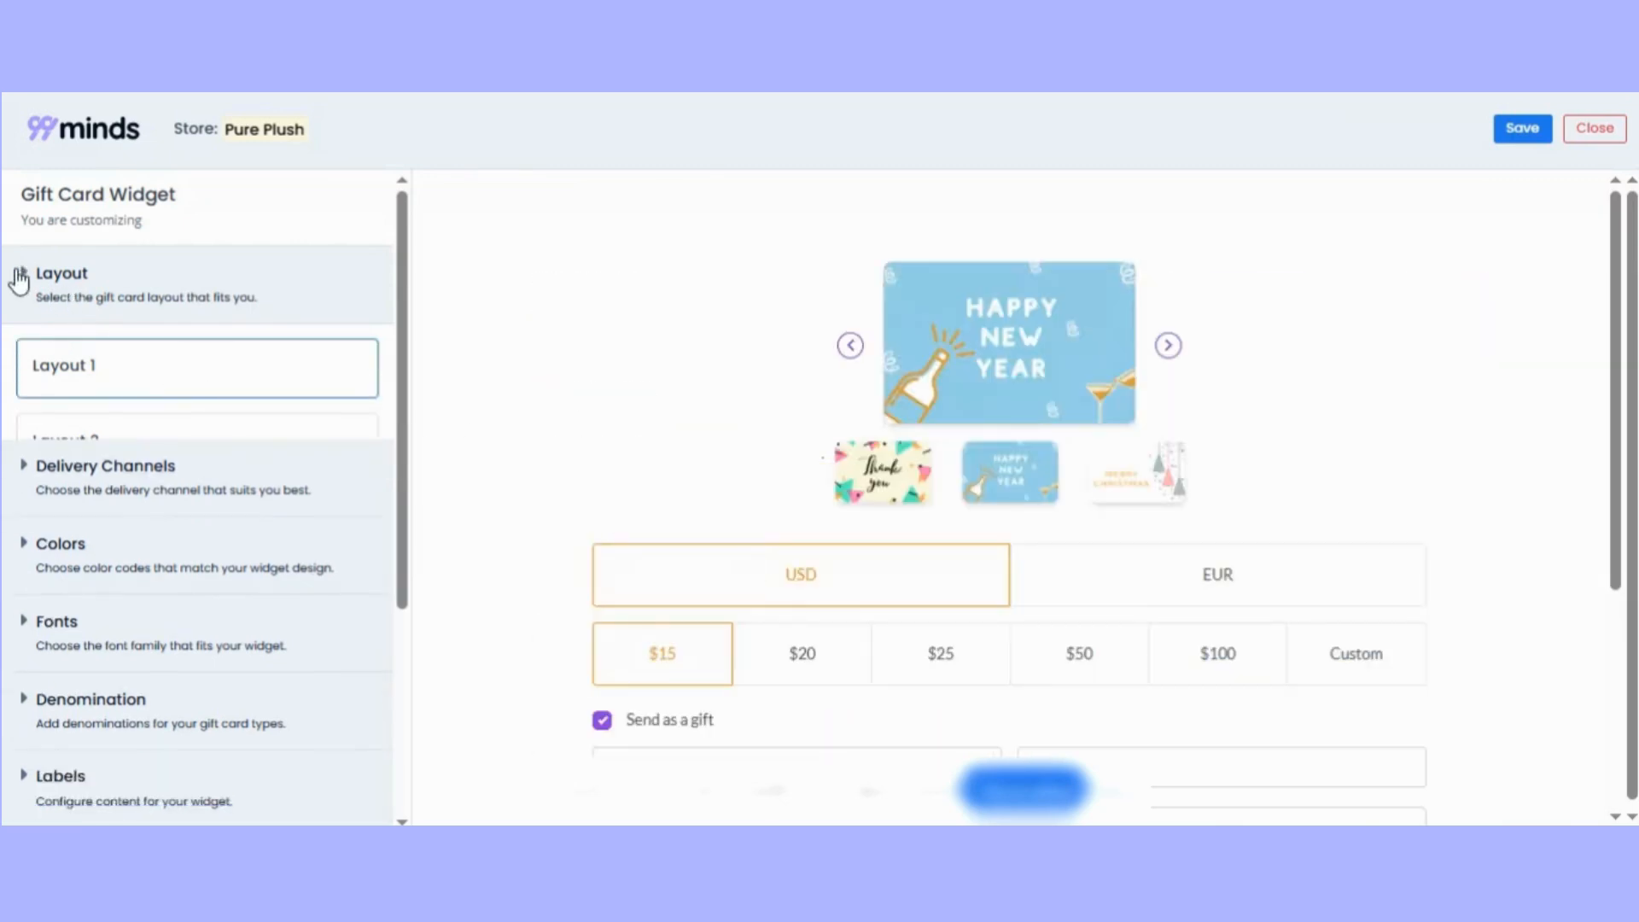
Set the gift card type under Delivery Channels to Both and check the available digital delivery channels.
left_click(111, 376)
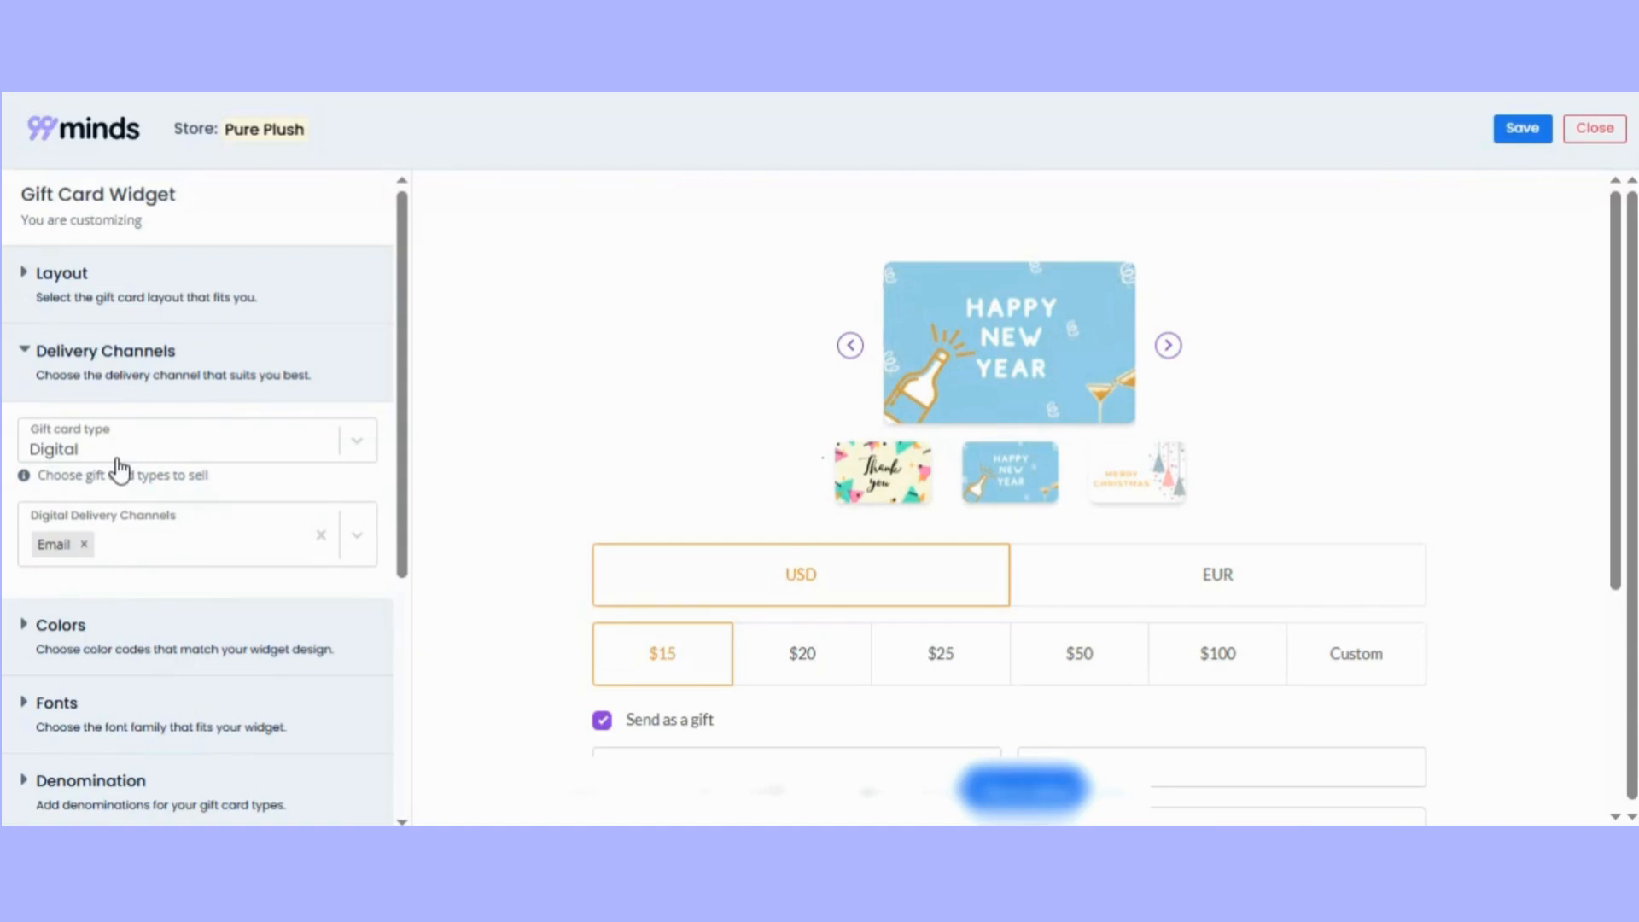
left_click(368, 457)
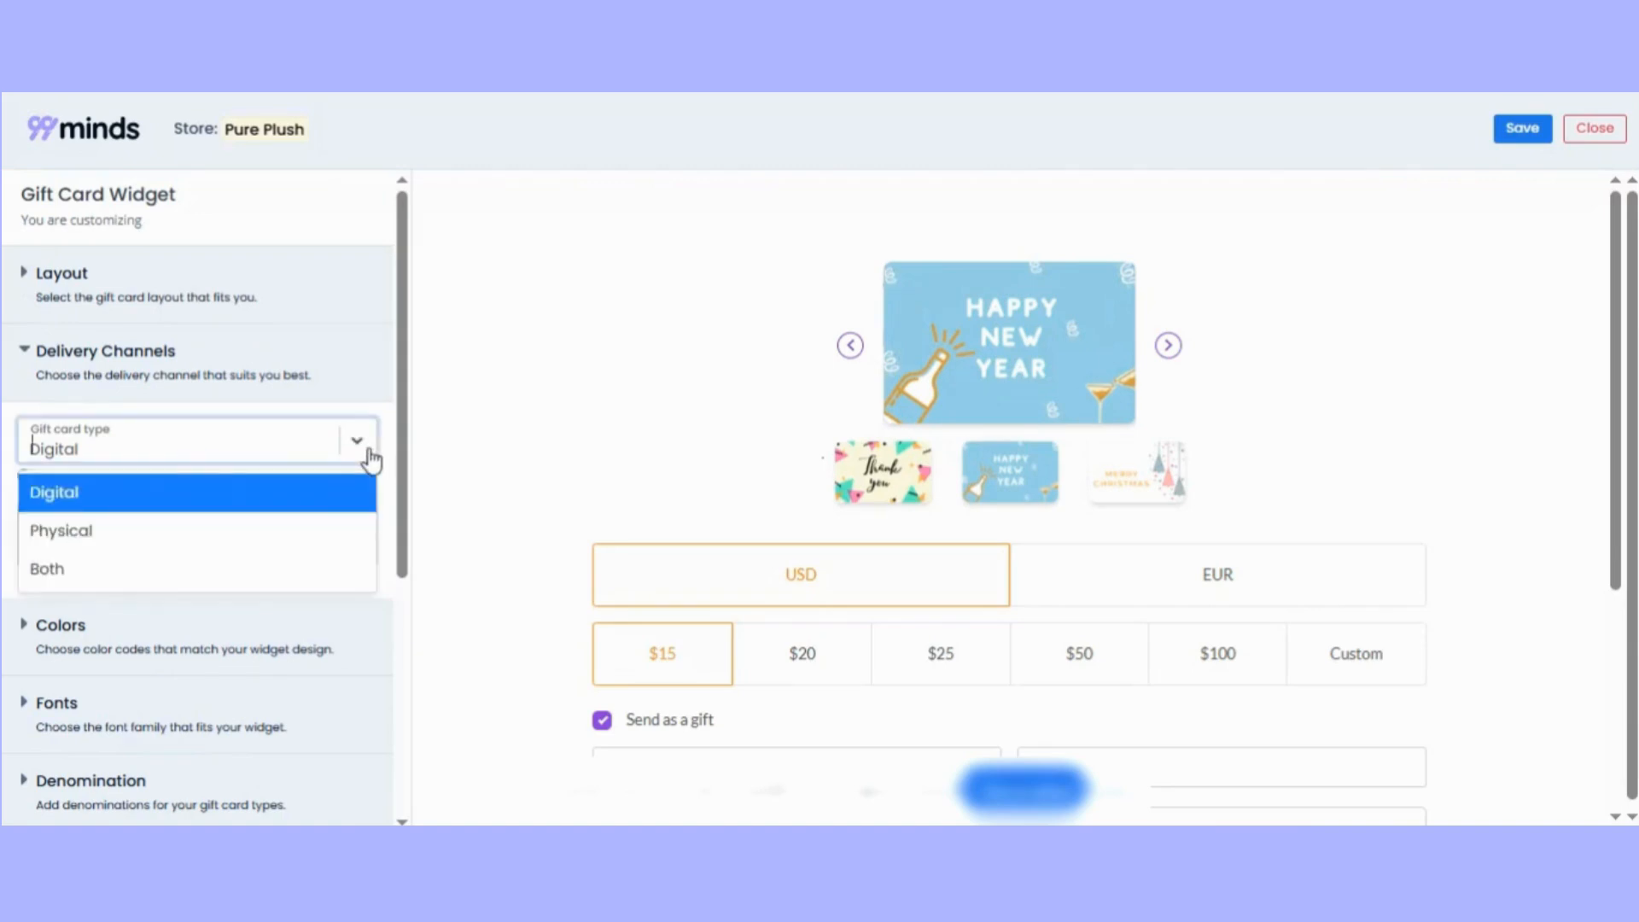
left_click(162, 572)
left_click(366, 553)
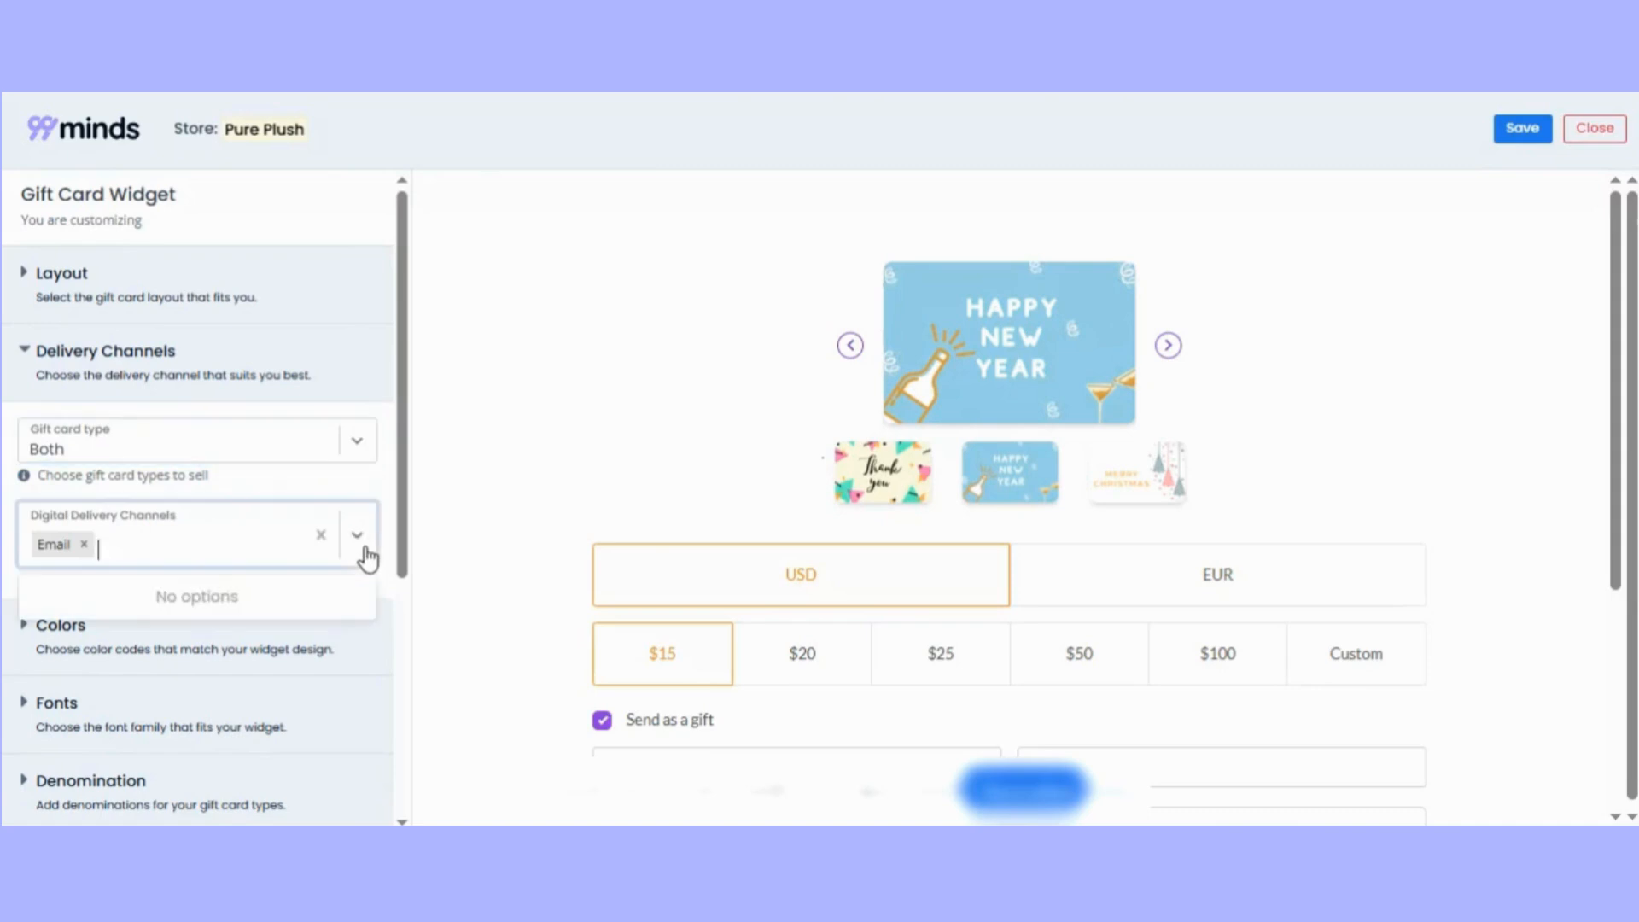
left_click(389, 508)
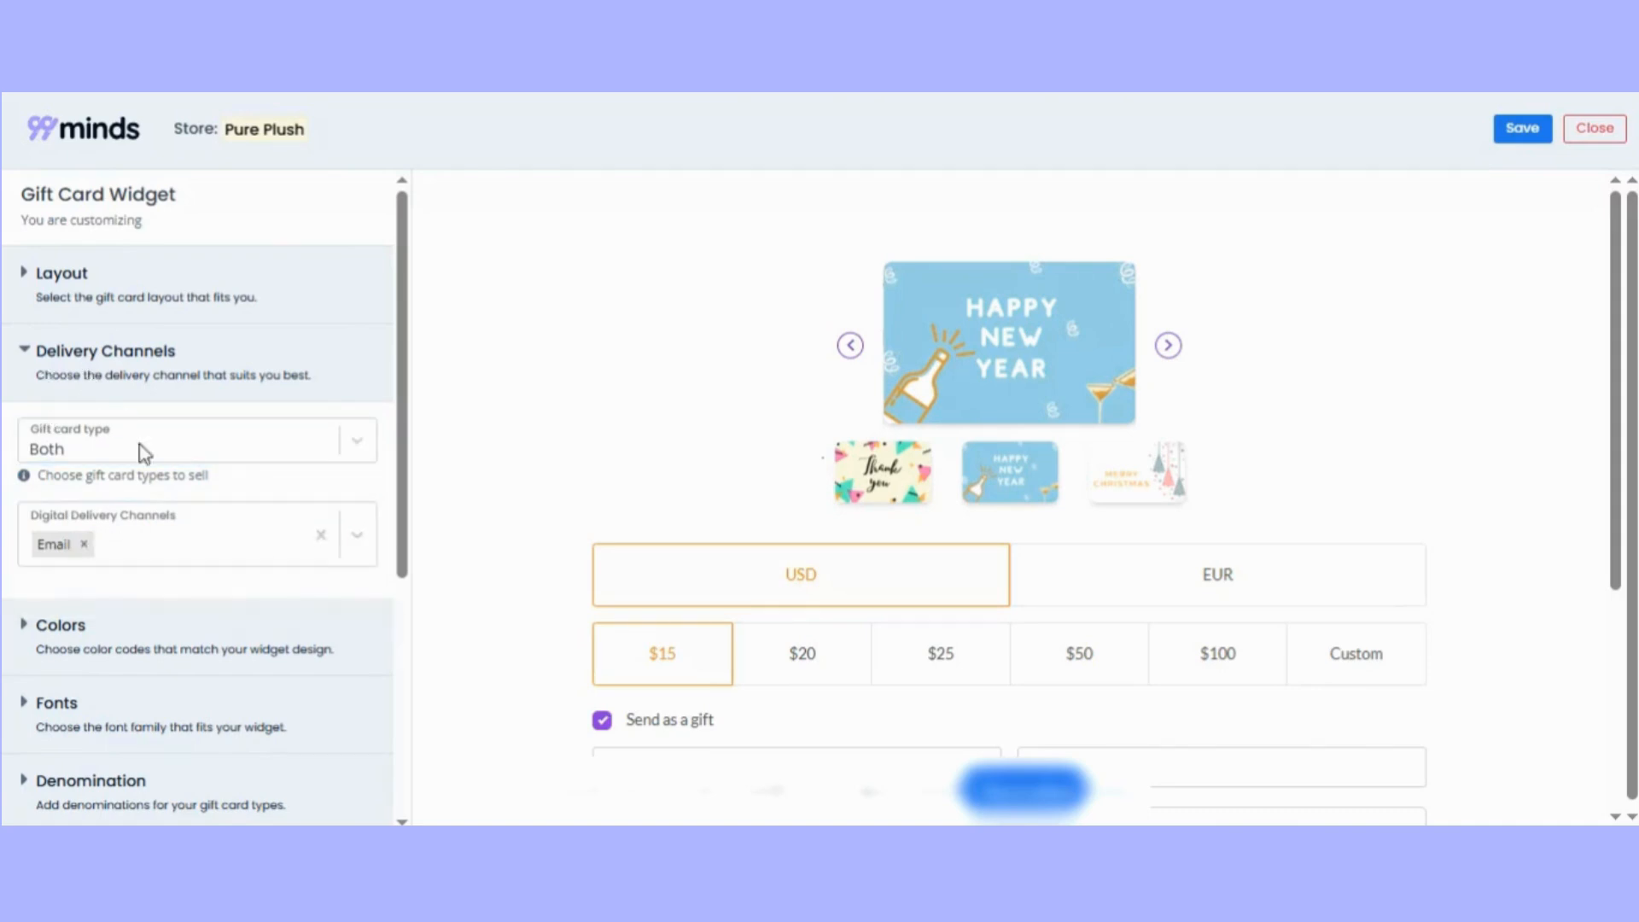
left_click(27, 354)
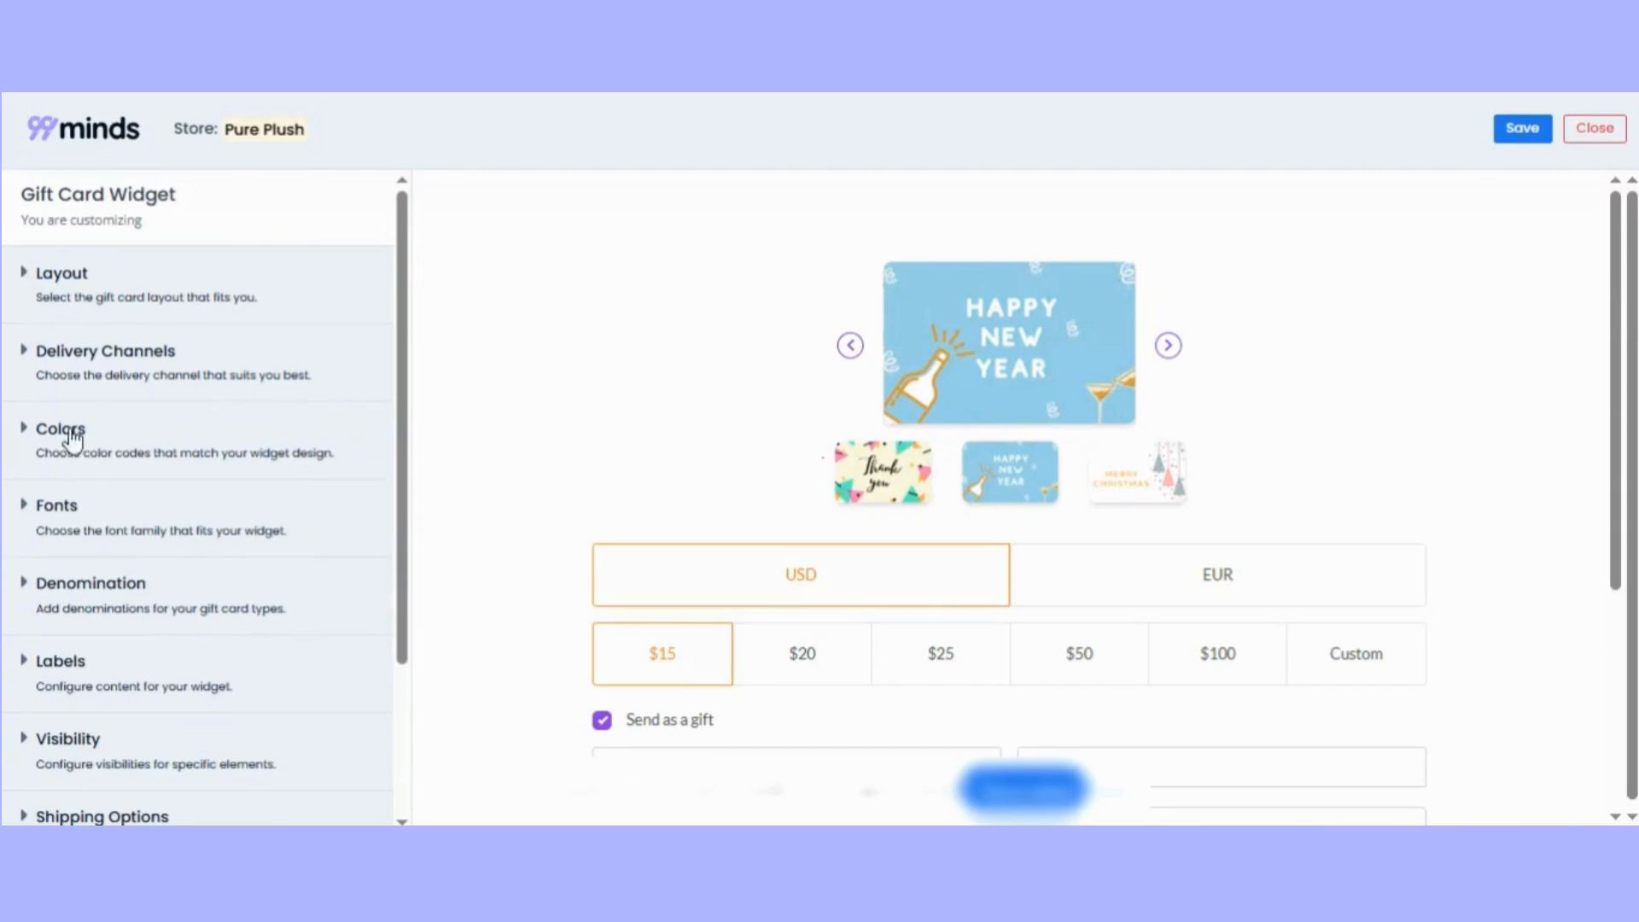
Try several shades for the widget's primary color and settle on purple #7013d8.
left_click(153, 456)
left_click_drag(404, 439, 404, 504)
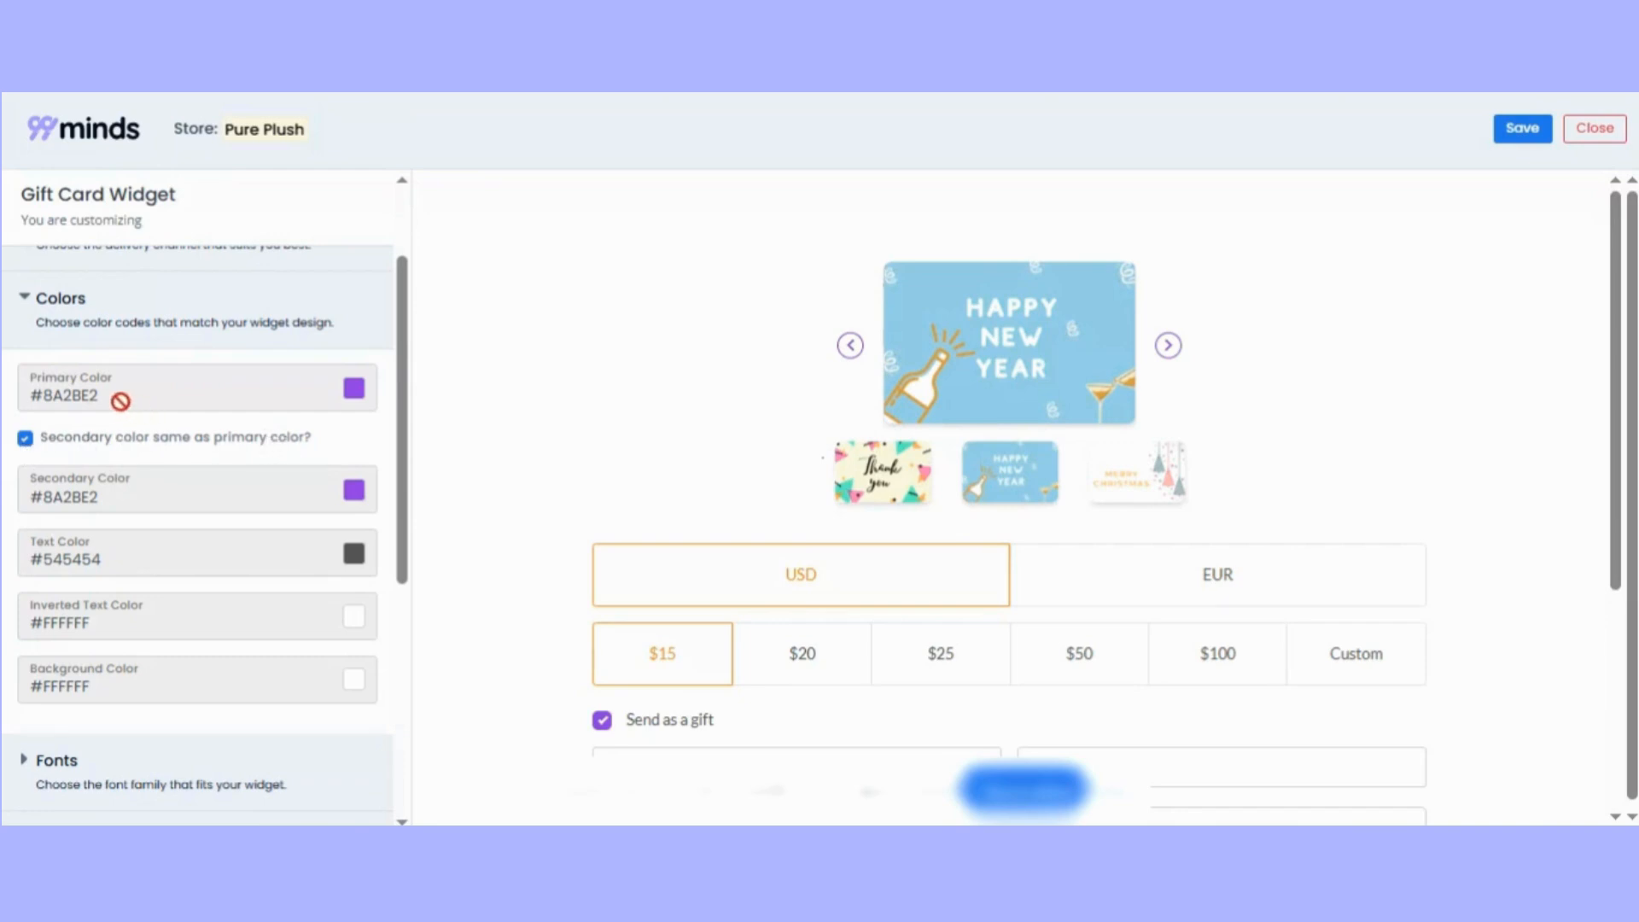
left_click(354, 394)
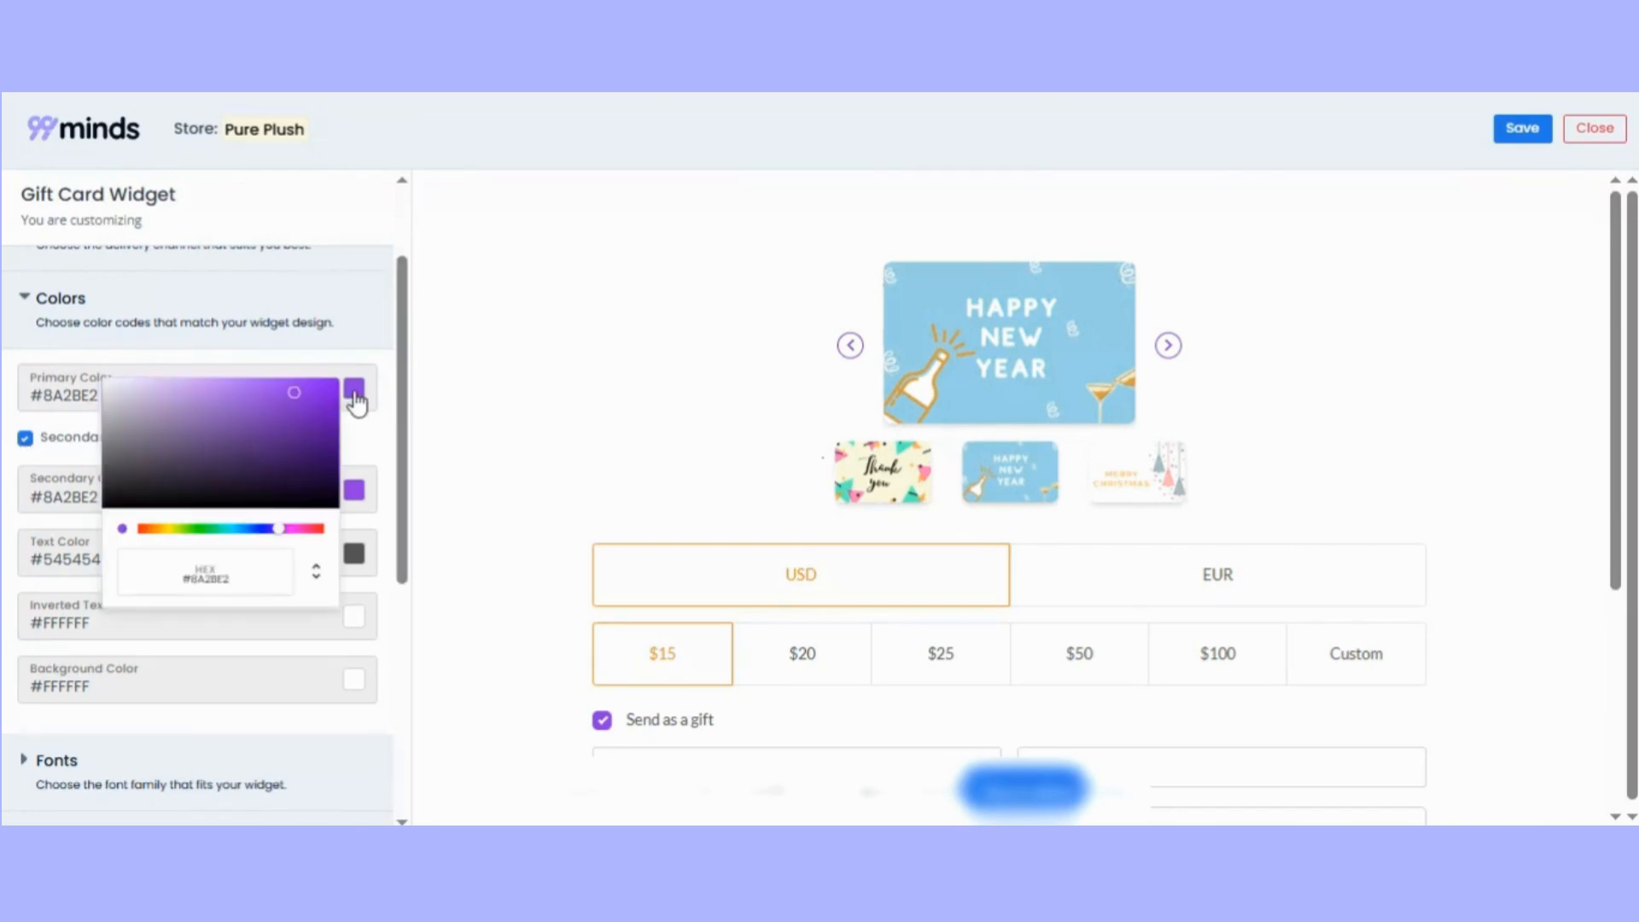
left_click(308, 431)
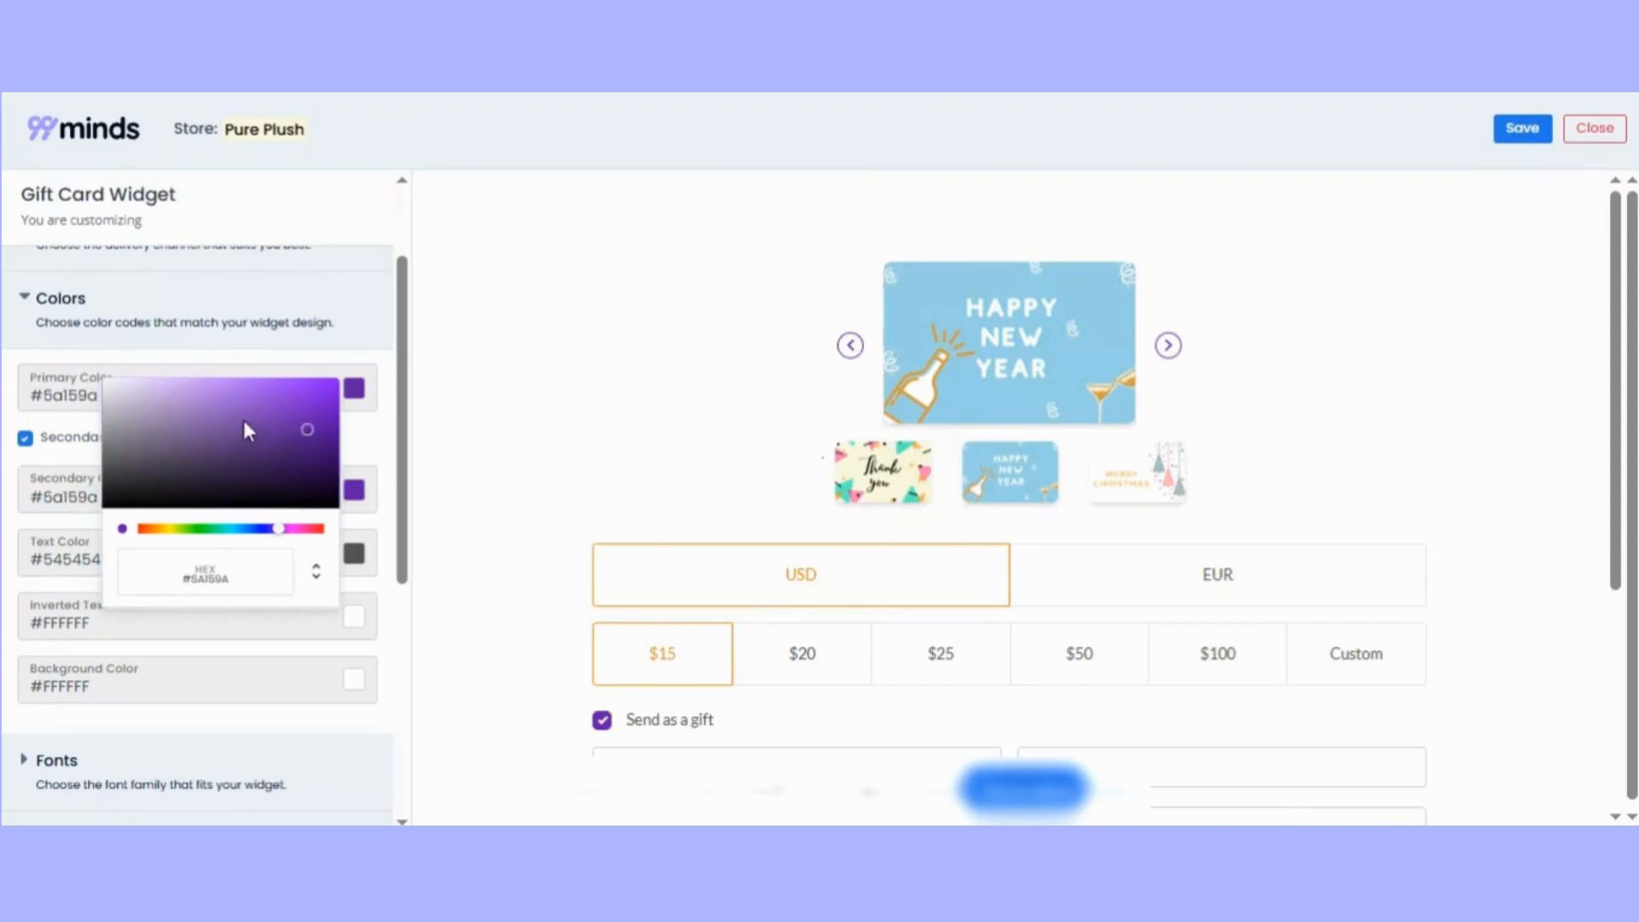
left_click(297, 490)
left_click(215, 487)
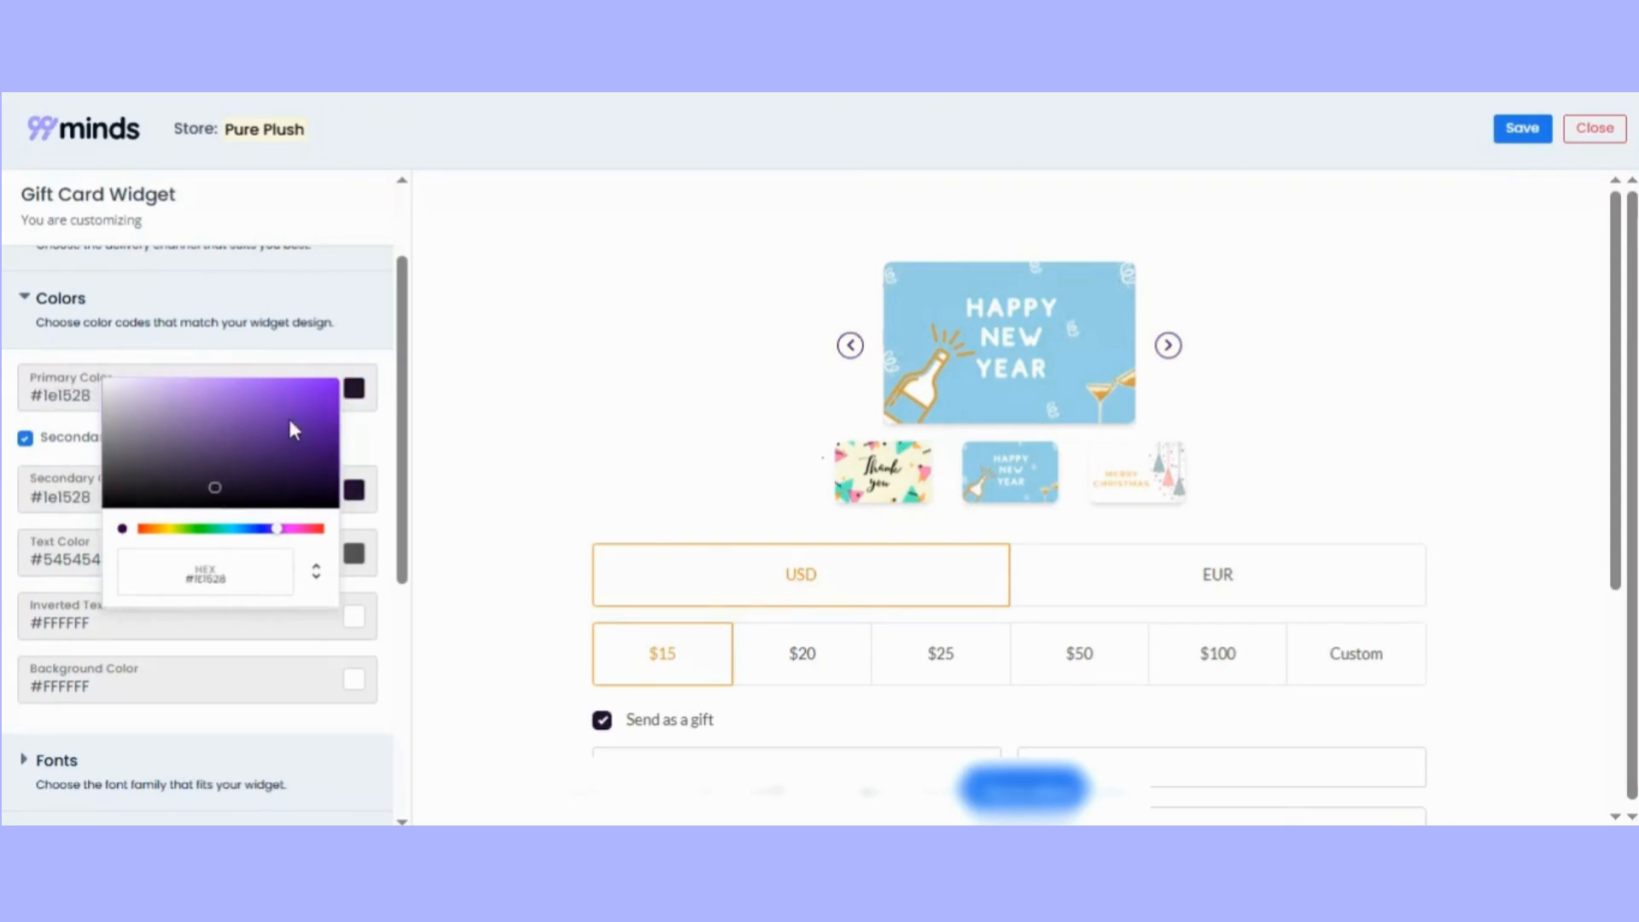
left_click(318, 397)
left_click(379, 427)
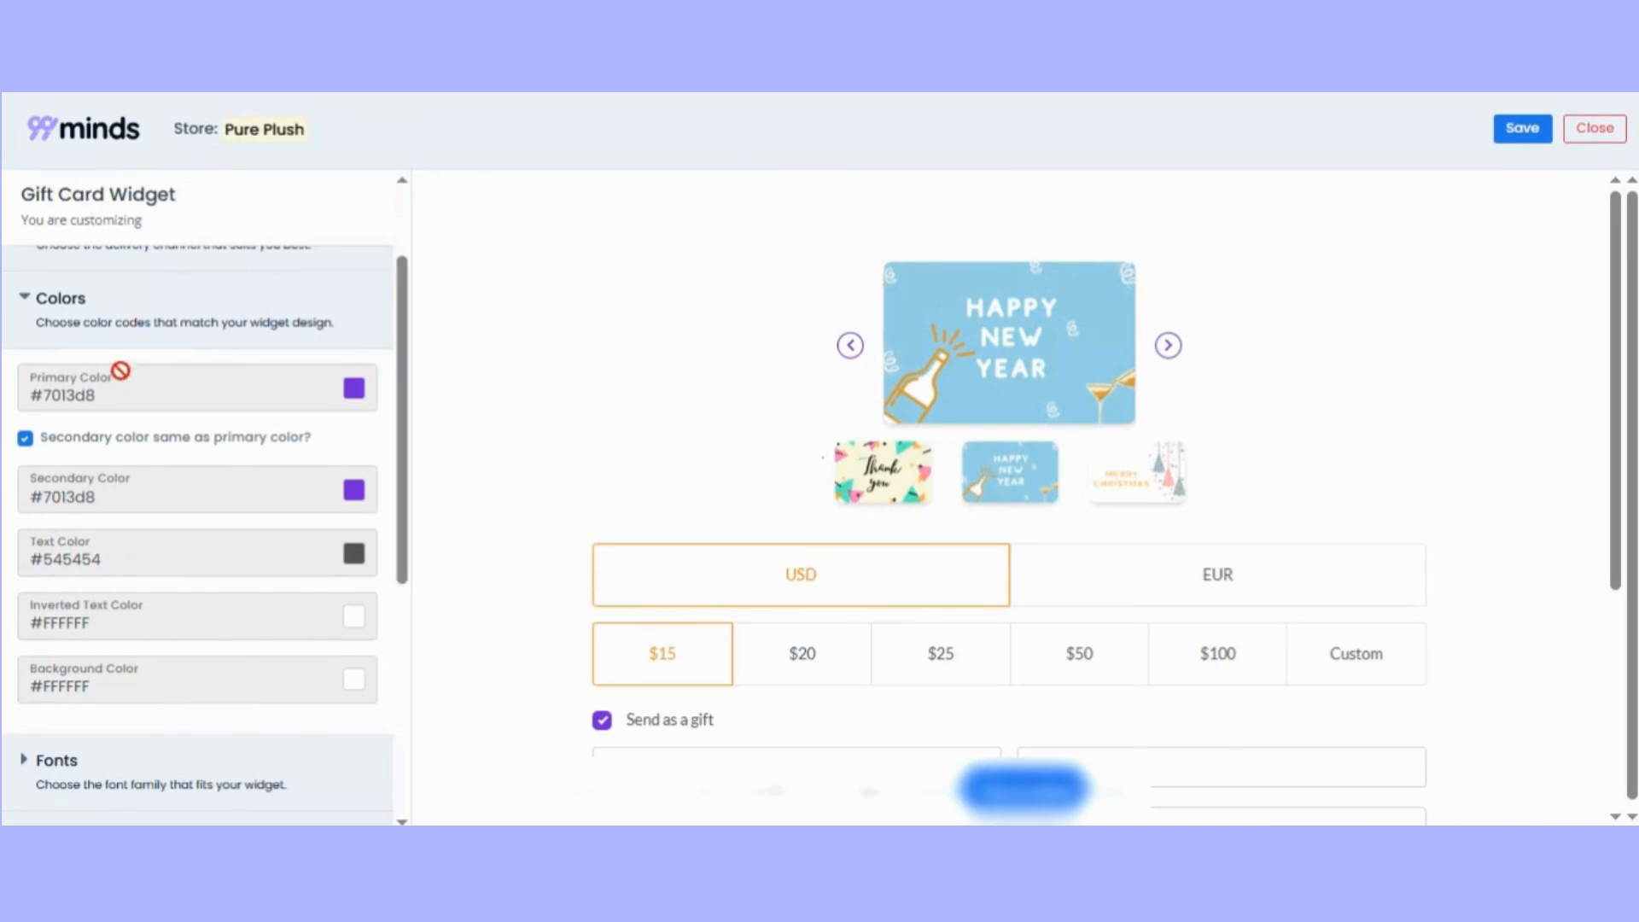
left_click(35, 306)
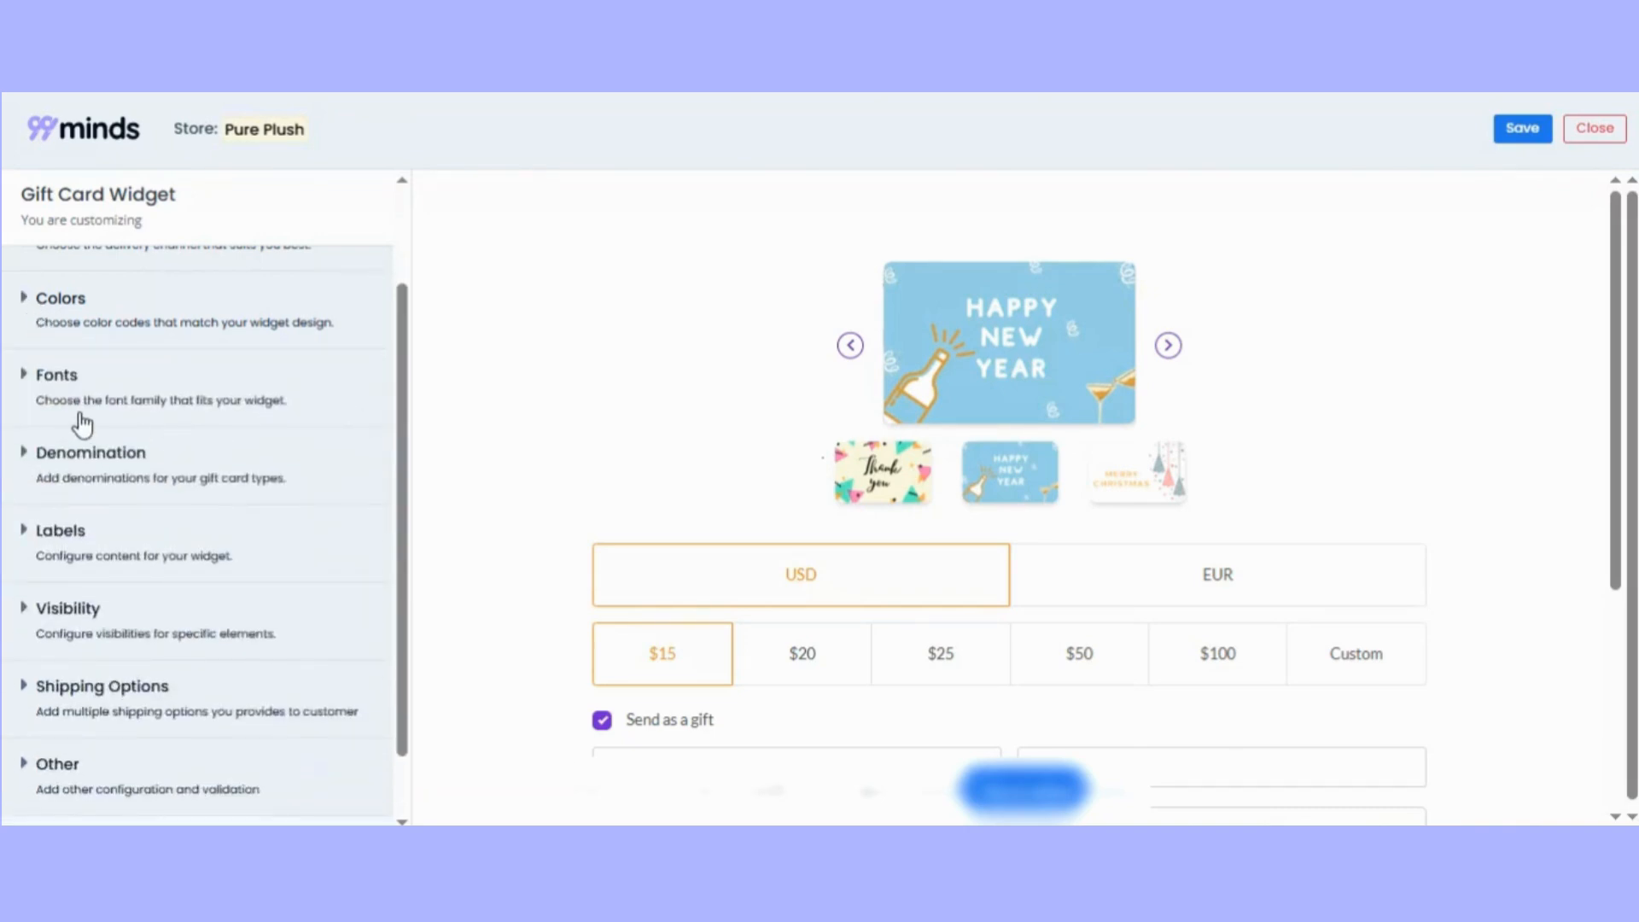
Look through the font families available for the widget.
left_click(79, 413)
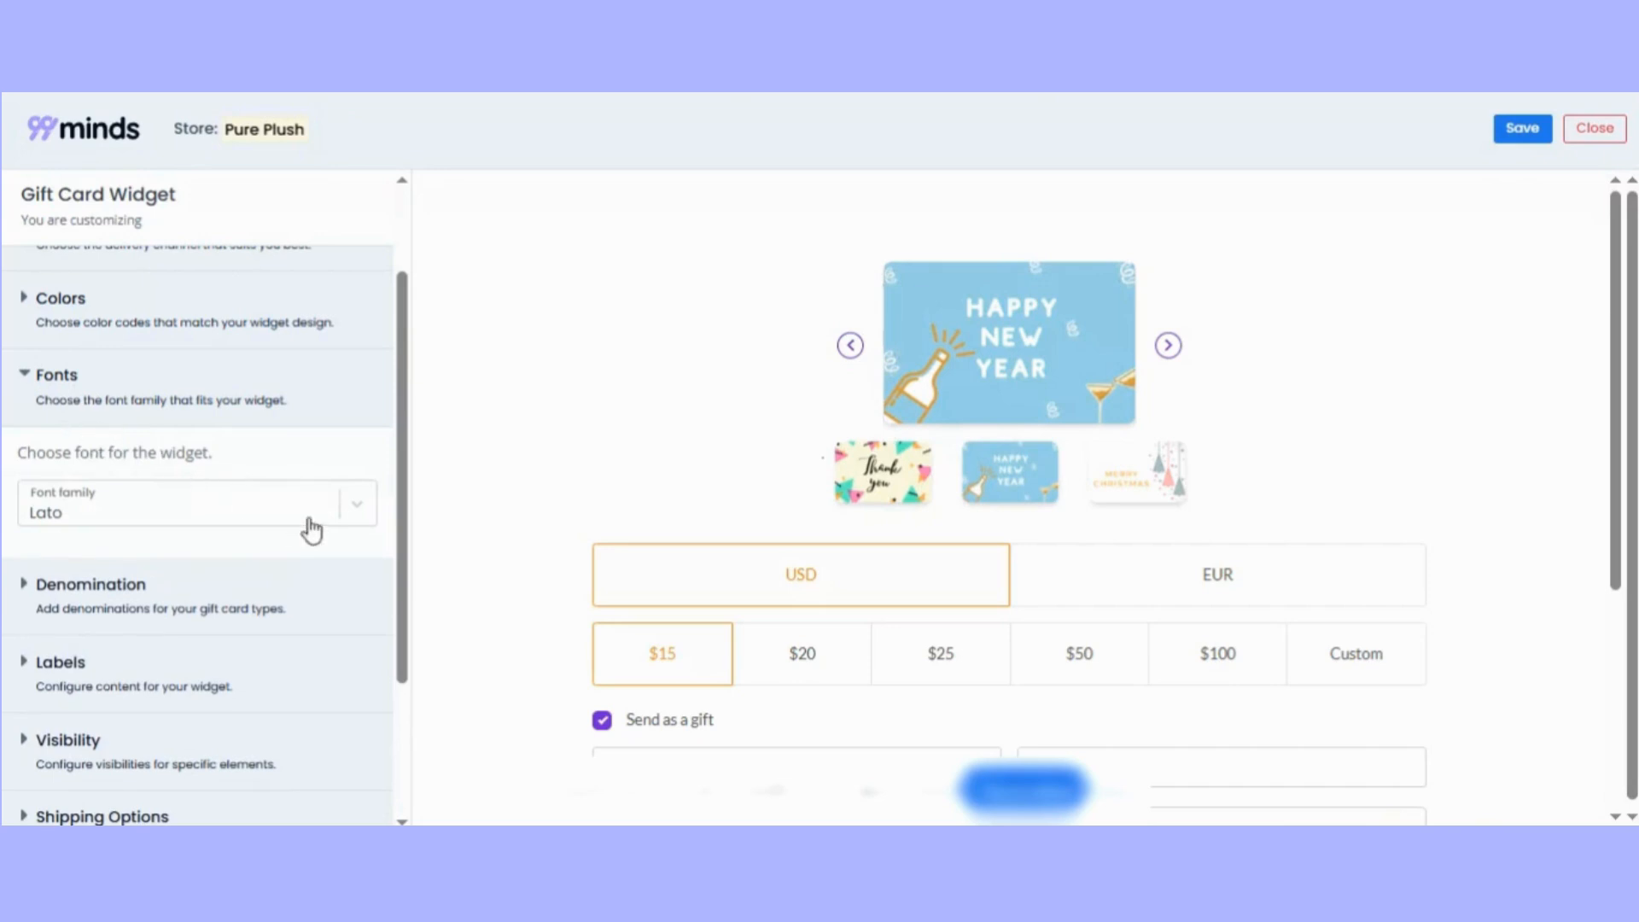
left_click(367, 518)
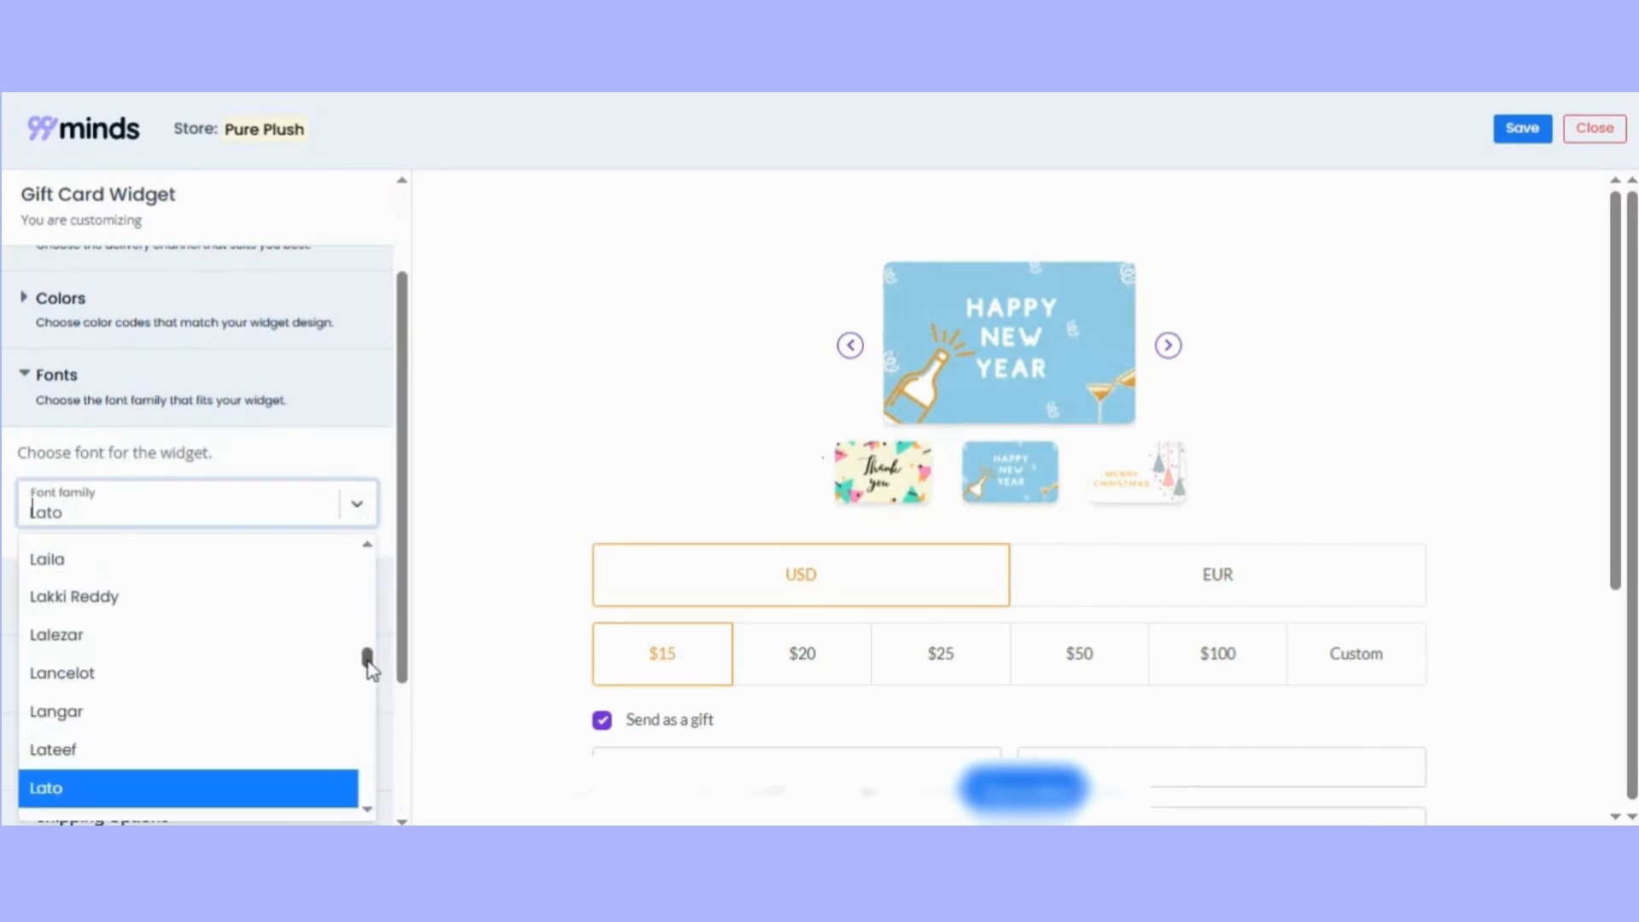
left_click_drag(368, 660, 369, 541)
left_click(27, 376)
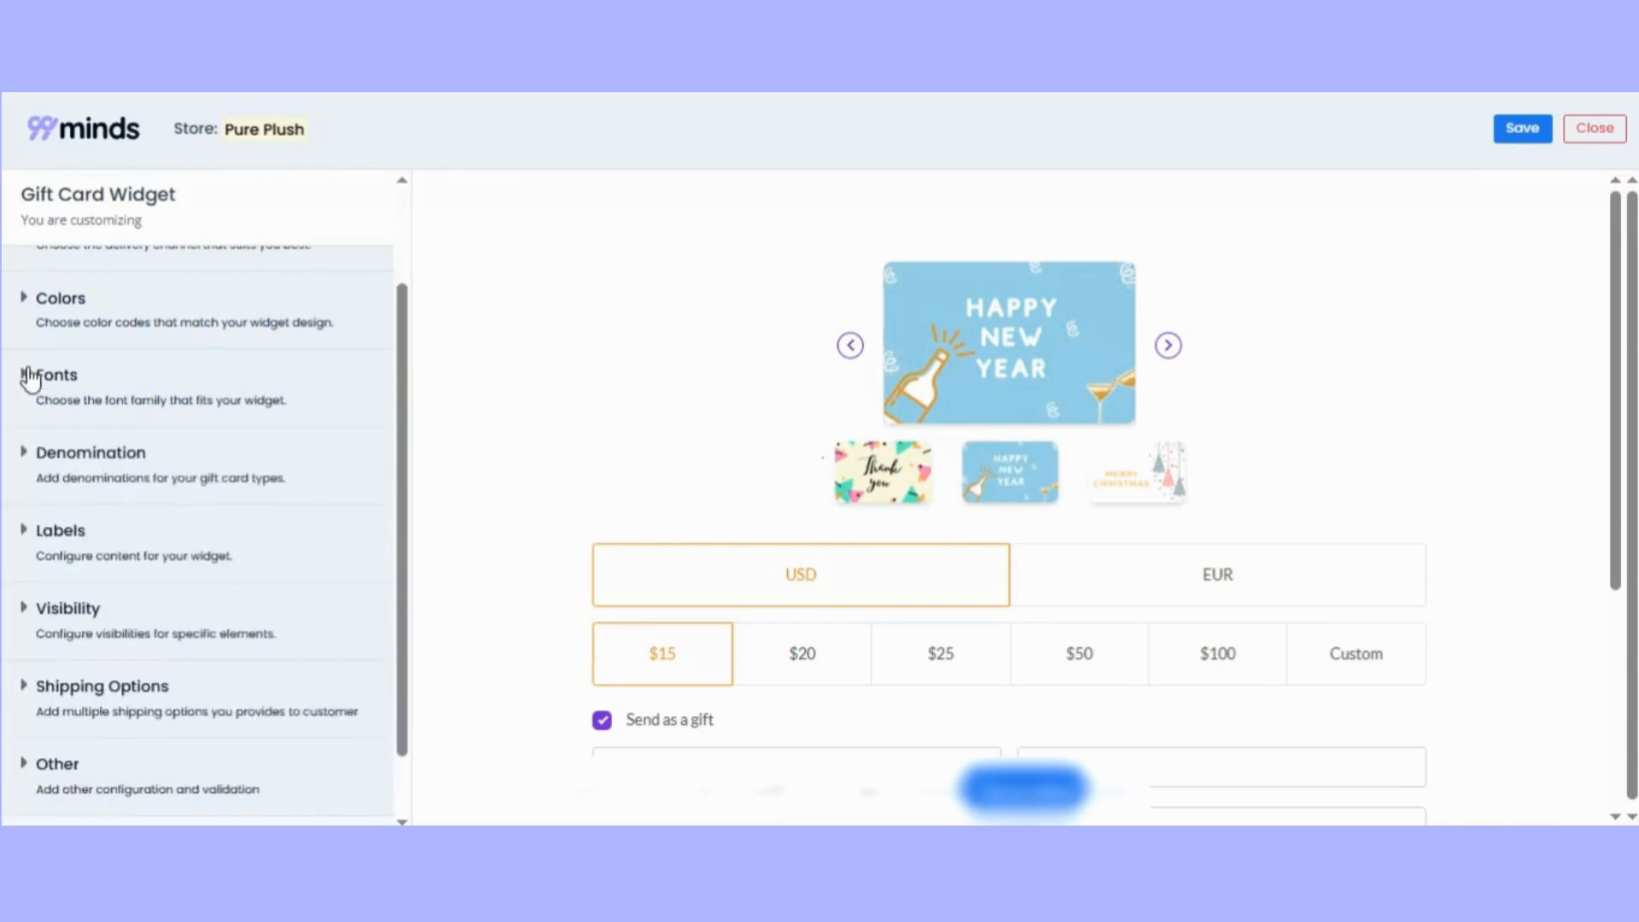
Remove and re-add the 100 value in the digital gift card denominations and add a 150 denomination.
left_click(157, 476)
left_click_drag(404, 487, 402, 574)
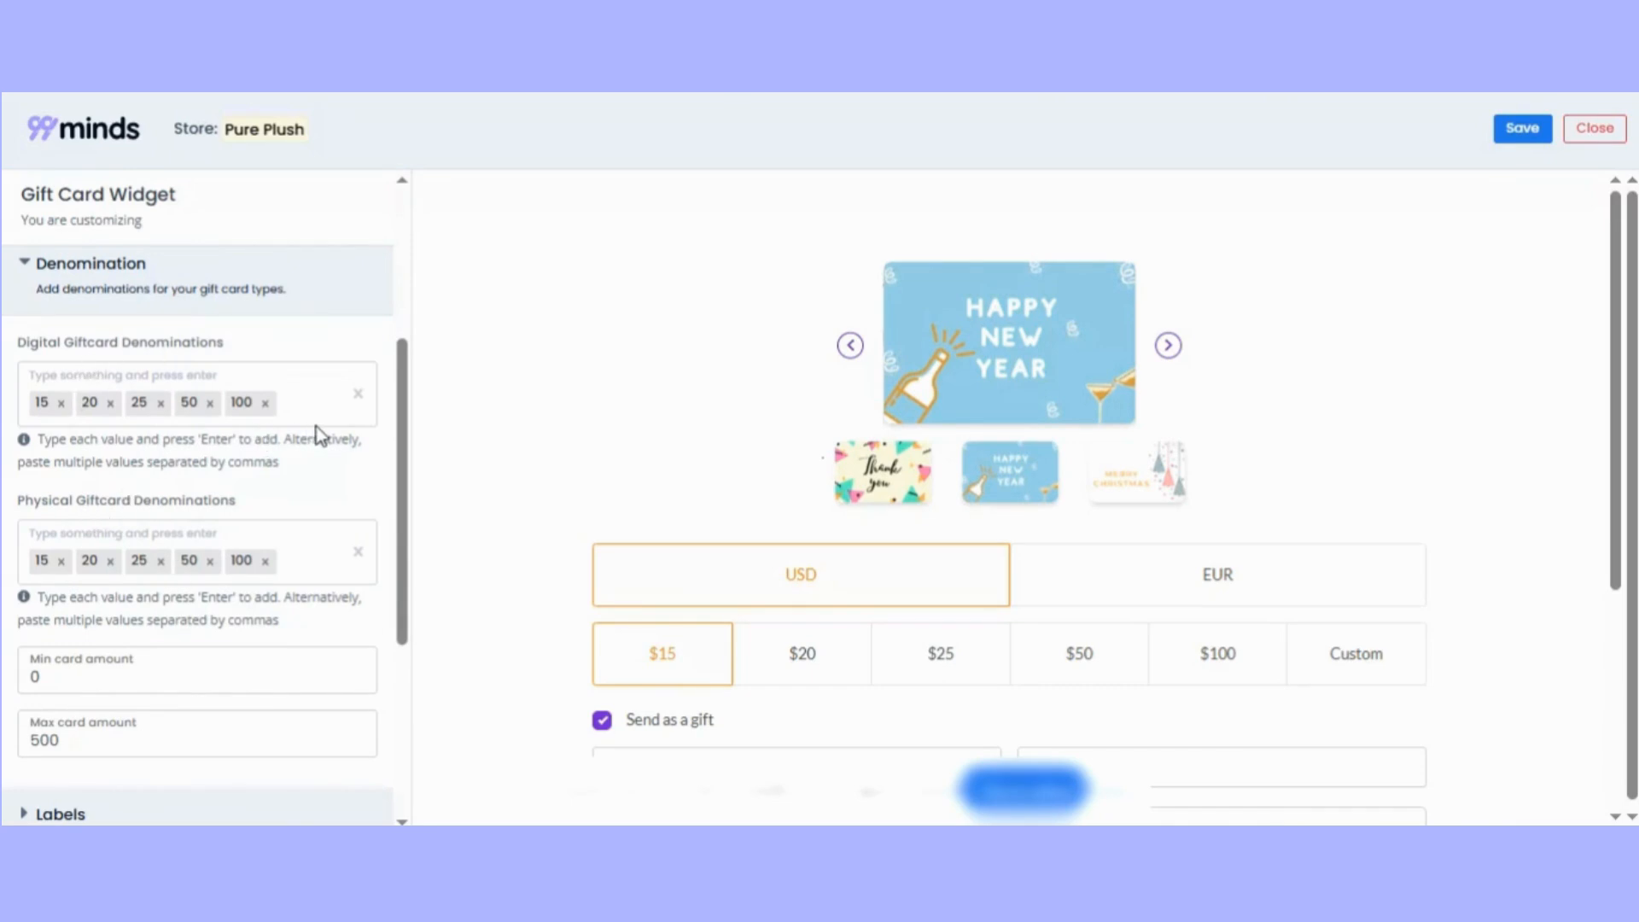
left_click(265, 403)
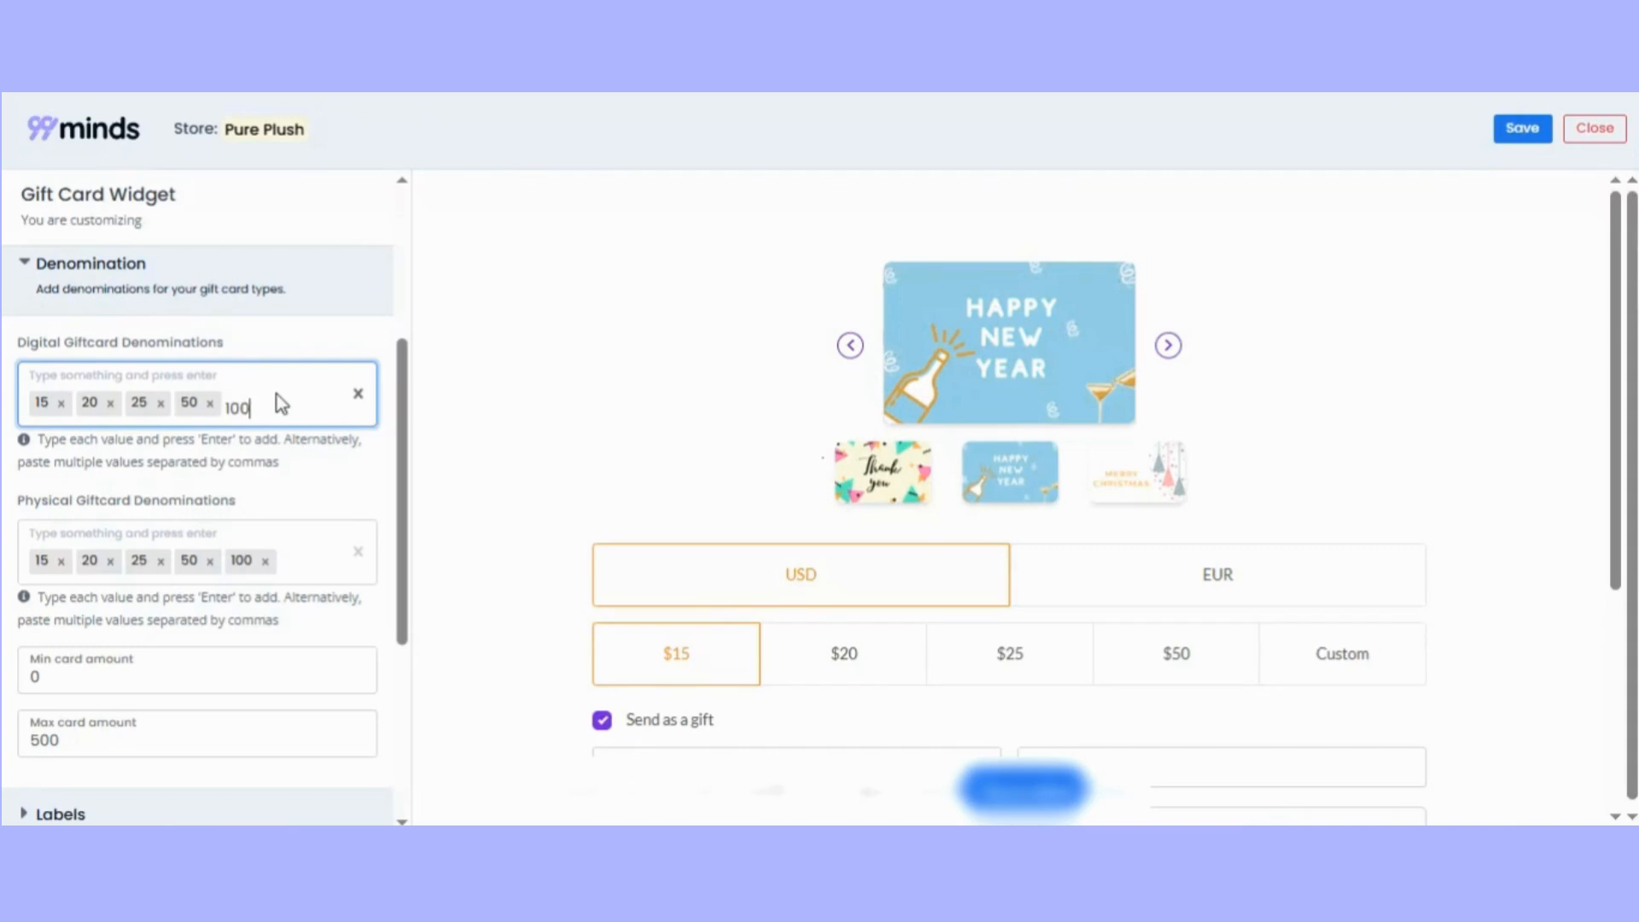
key("Return")
type("150")
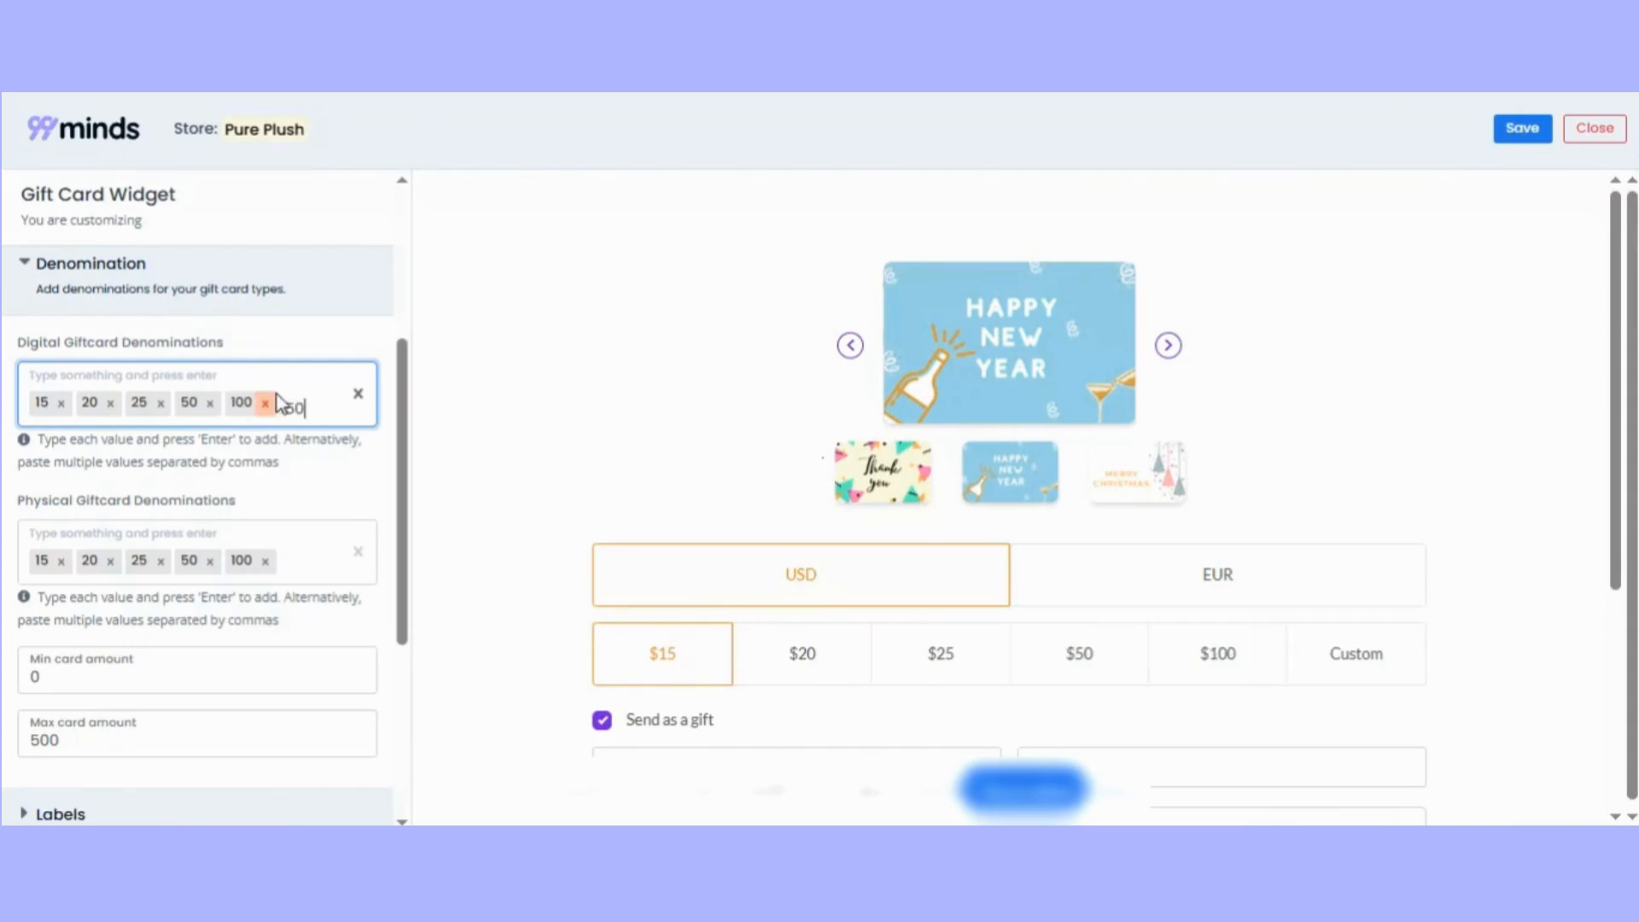
key("Return")
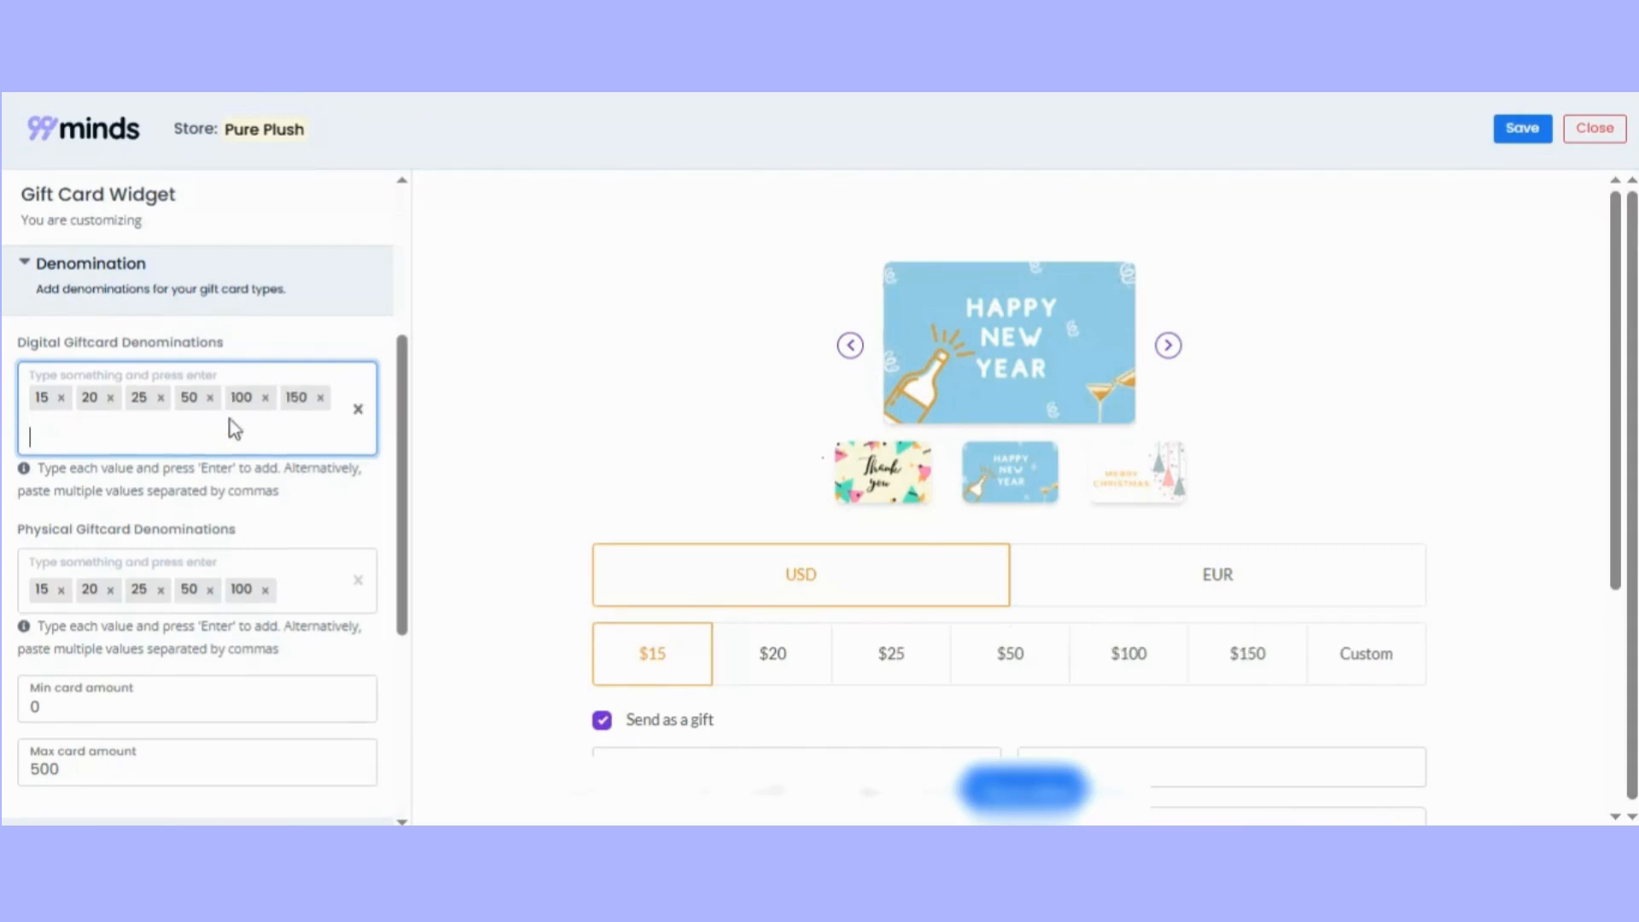
Set the minimum card amount to 1 and edit the maximum card amount in the denomination settings.
scroll(275, 512, "down", 2)
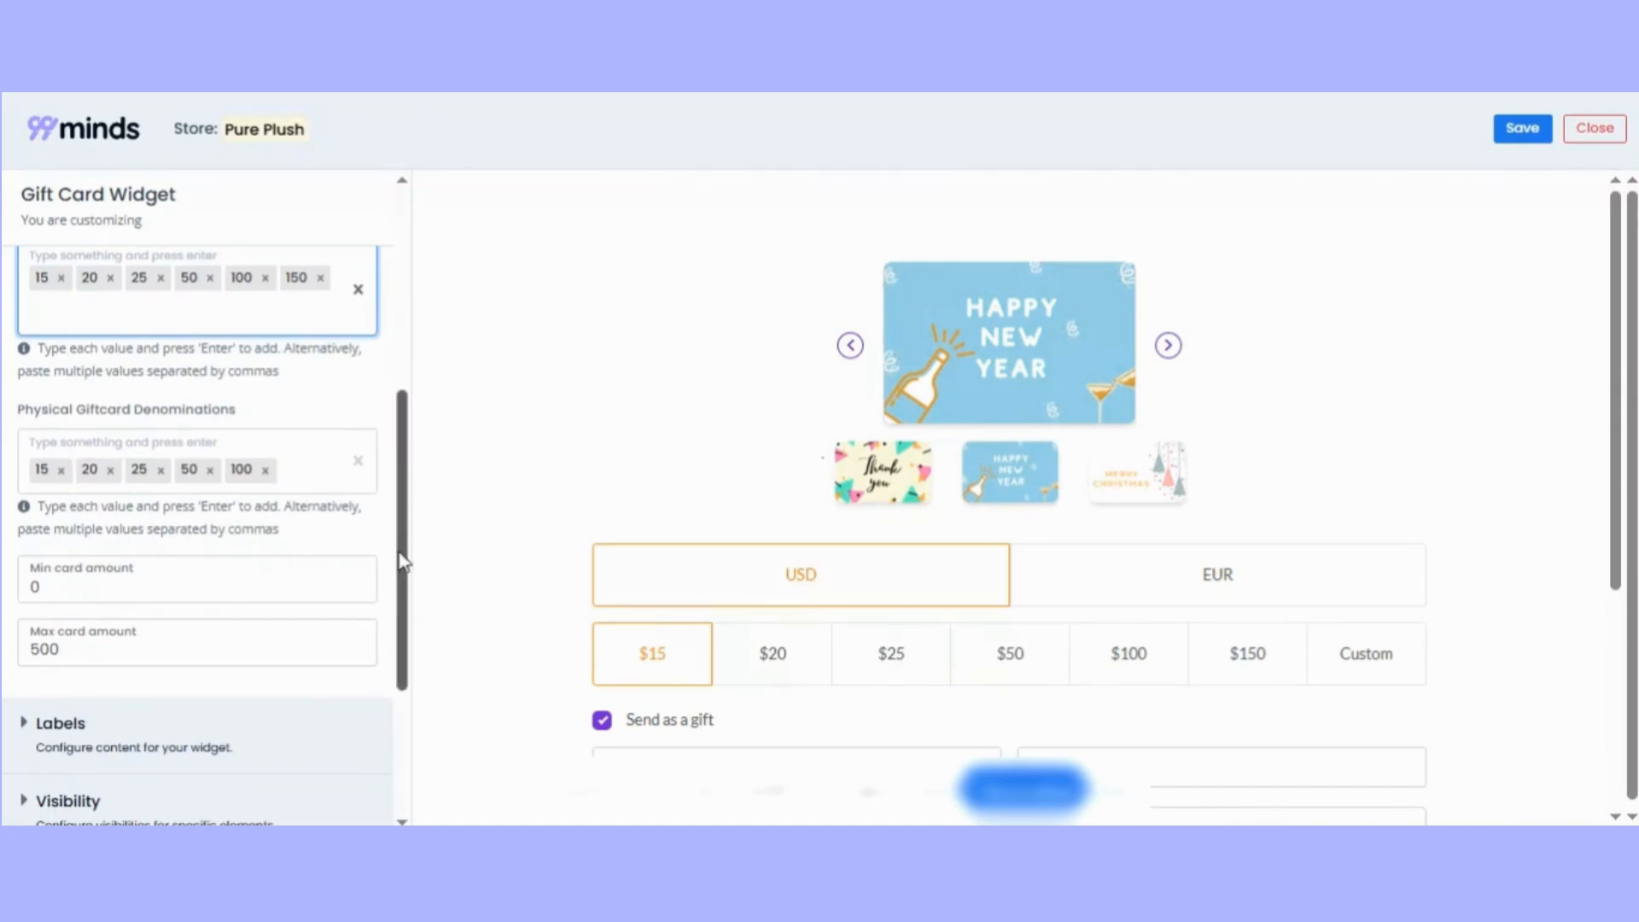
left_click_drag(403, 559, 401, 529)
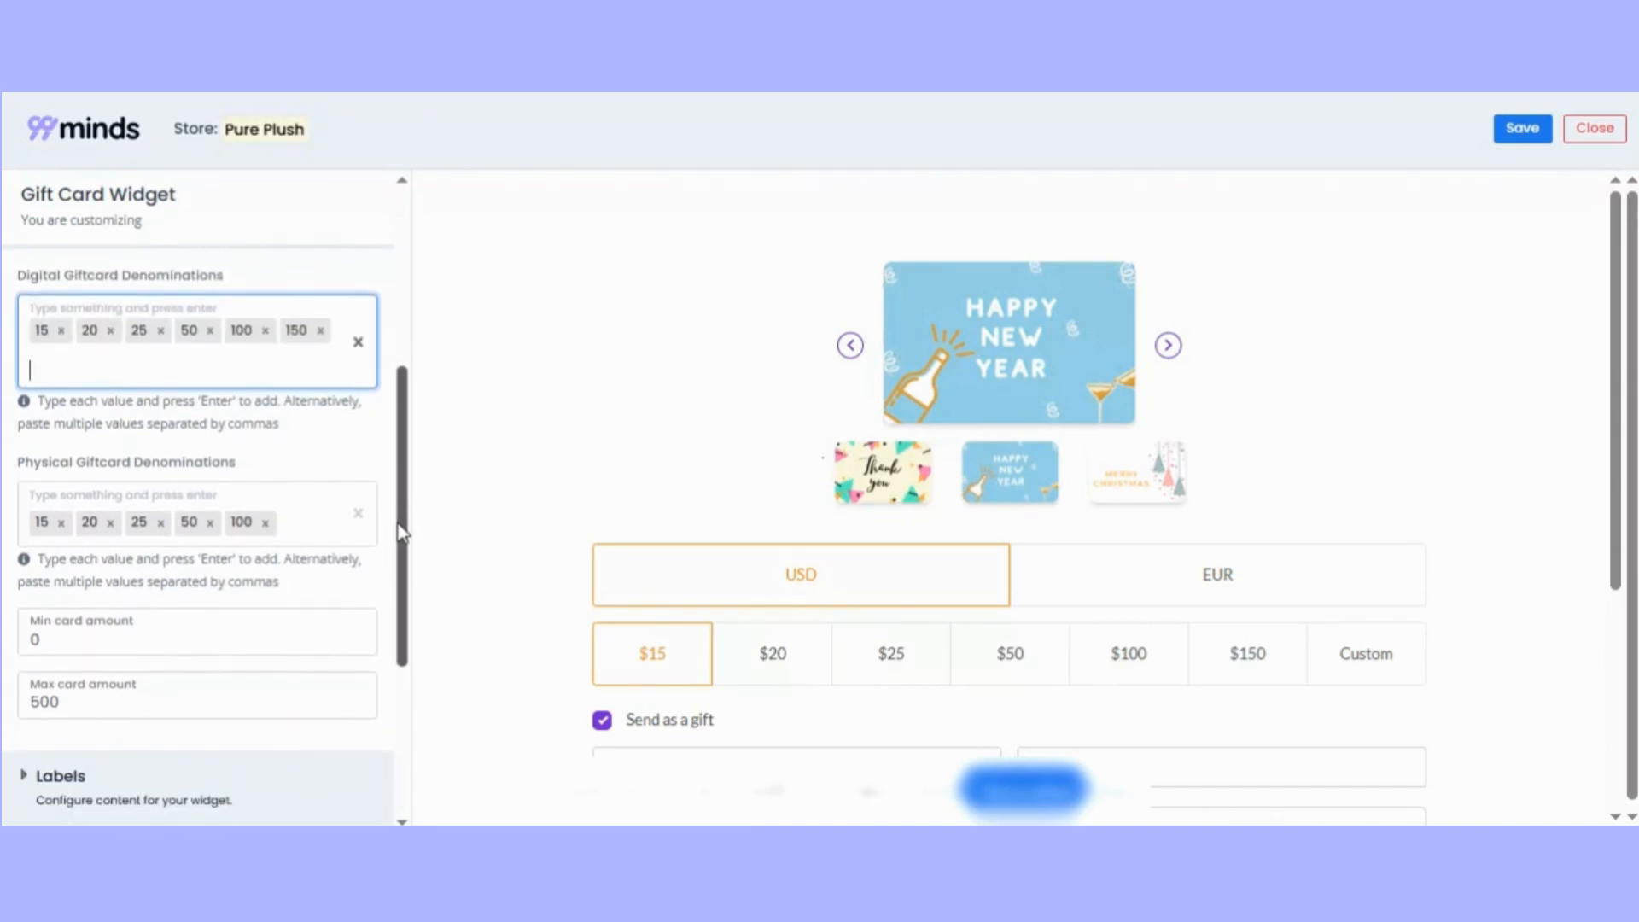
scroll(113, 628, "down", 3)
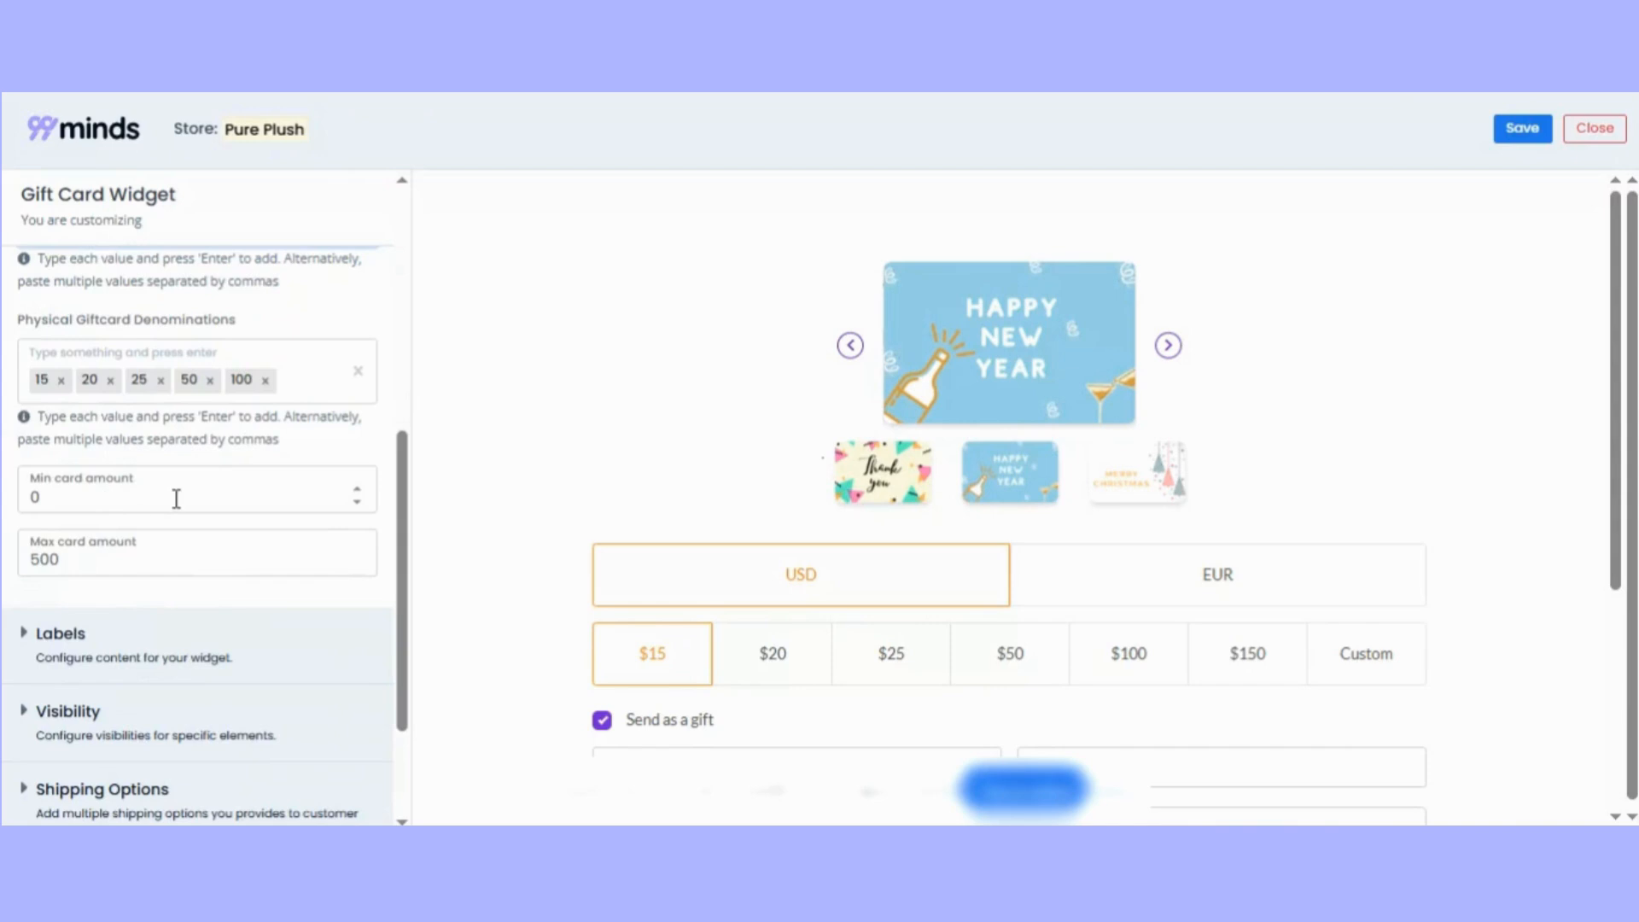
left_click(99, 494)
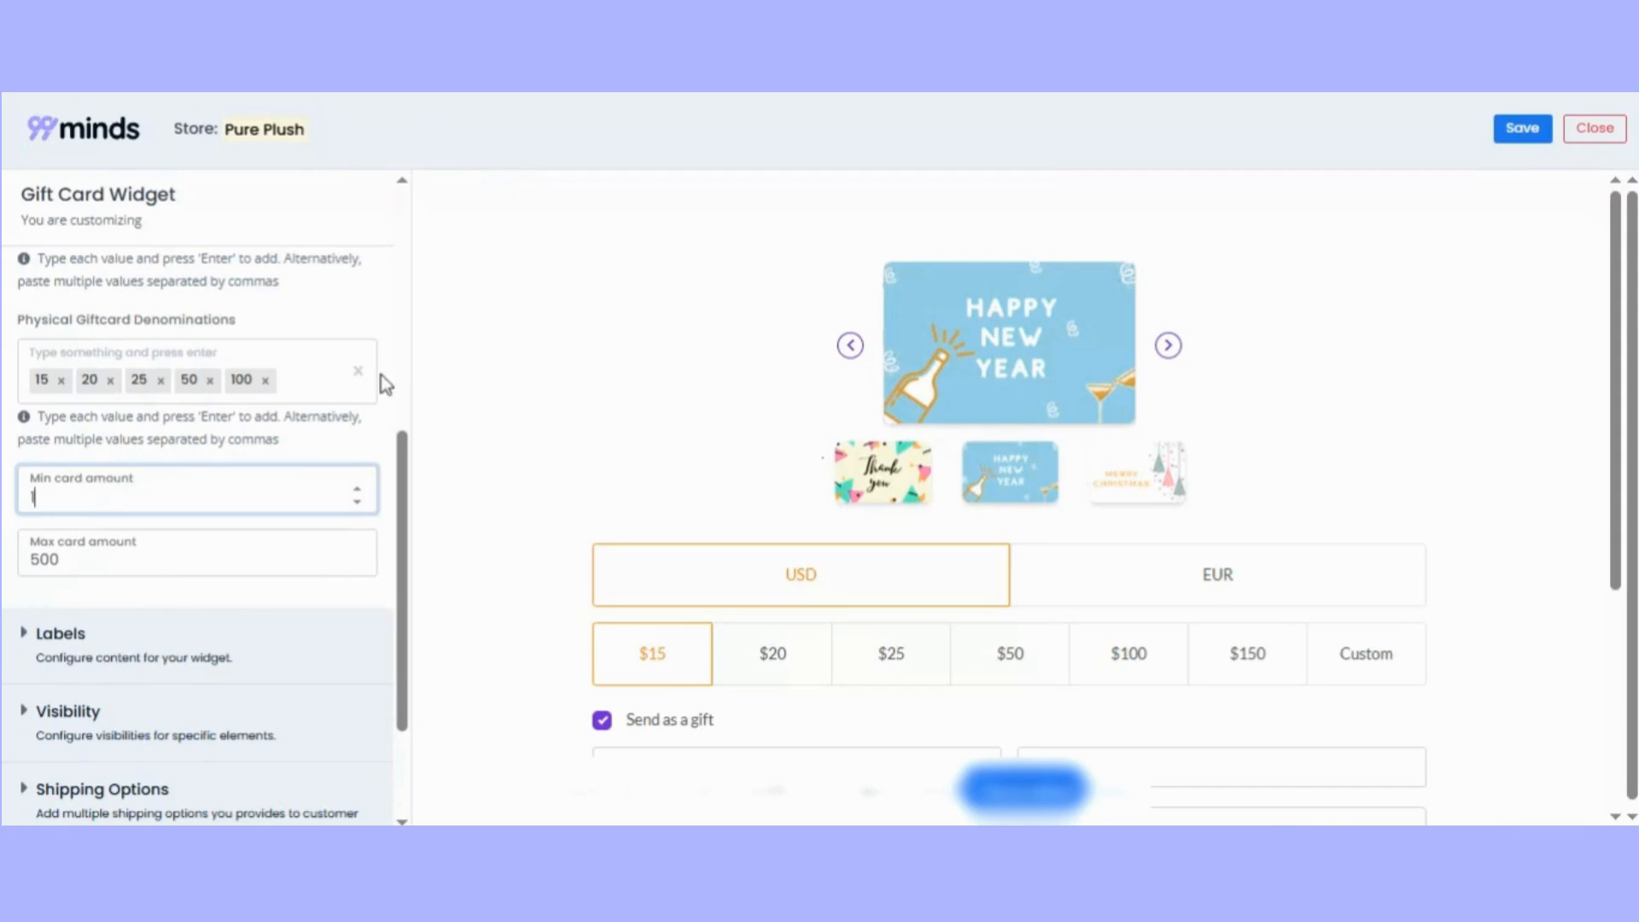
left_click(78, 560)
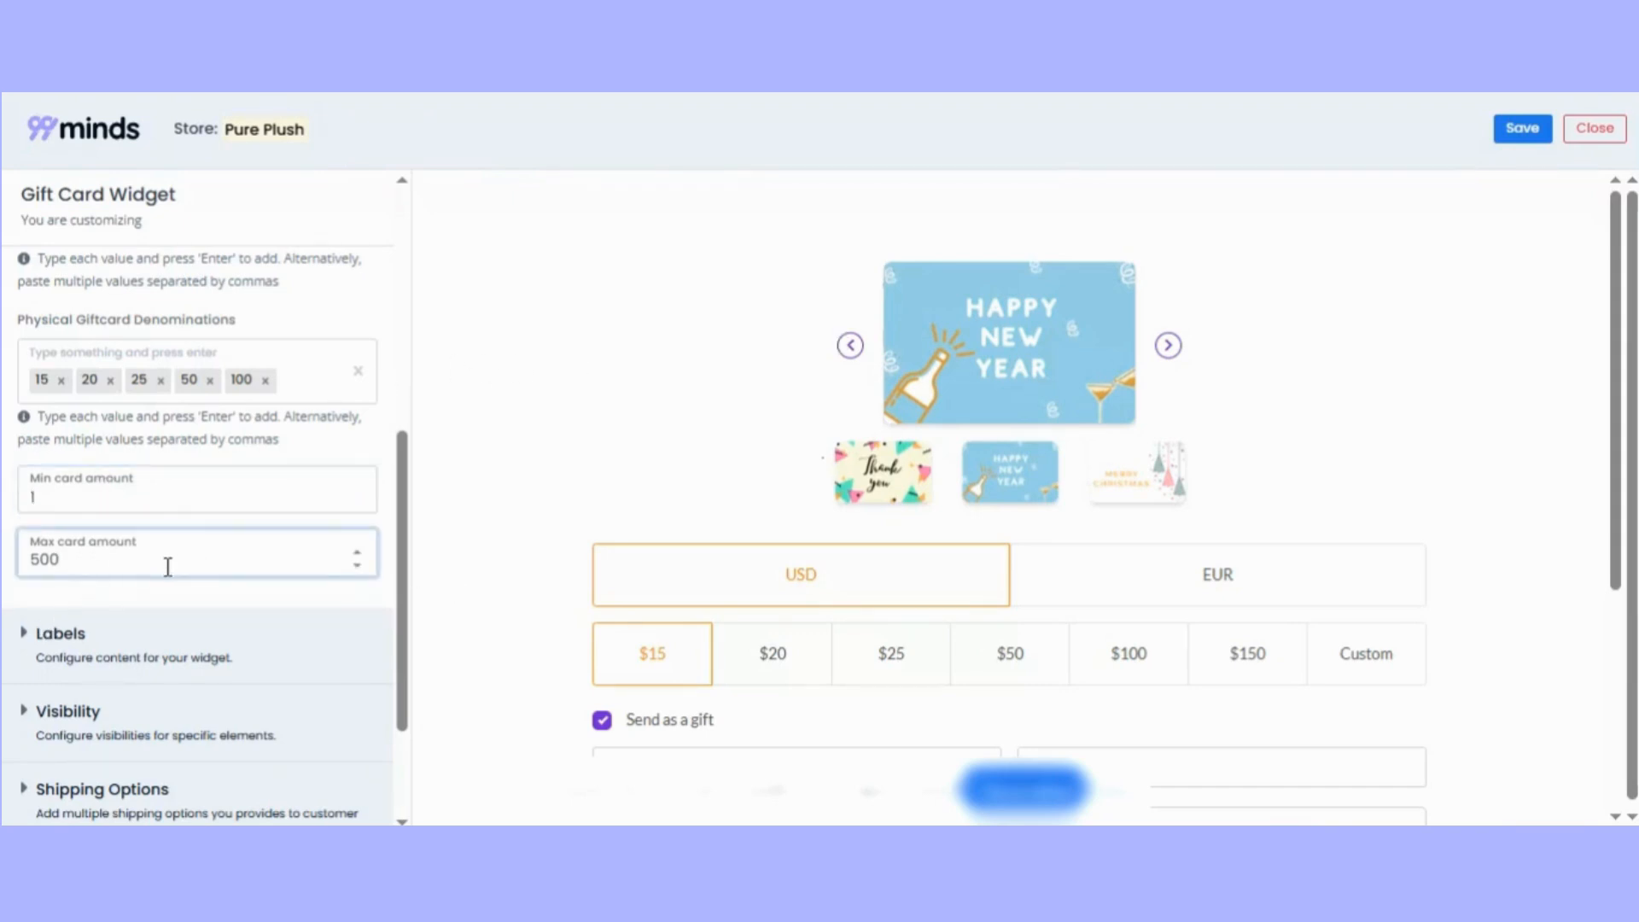
type("0")
scroll(205, 562, "up", 4)
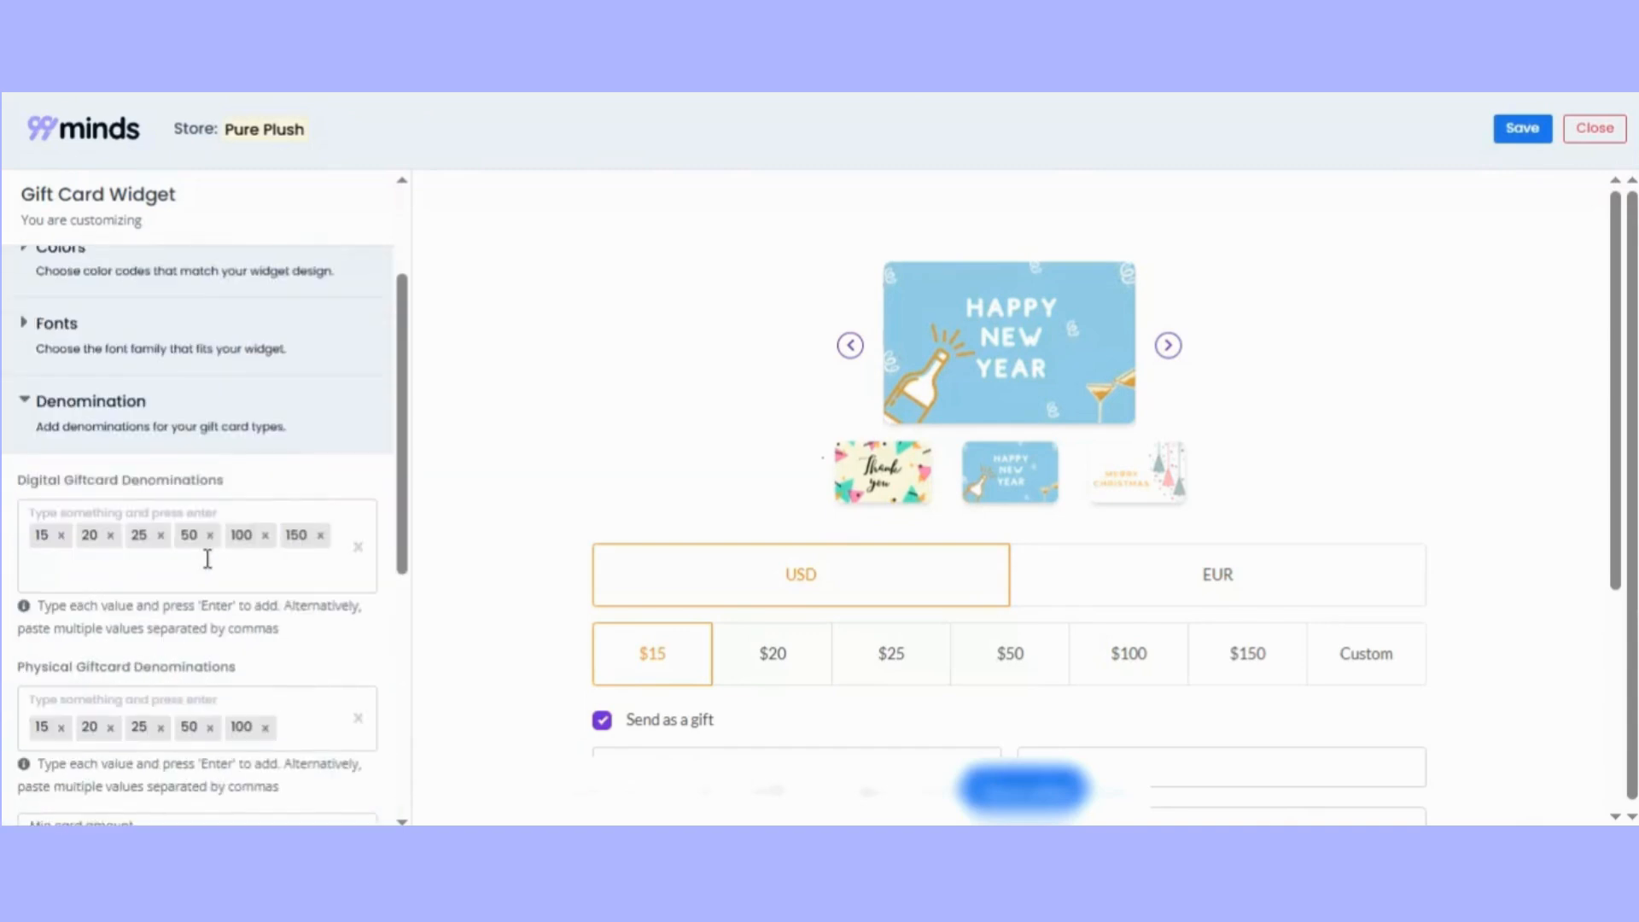
left_click(26, 418)
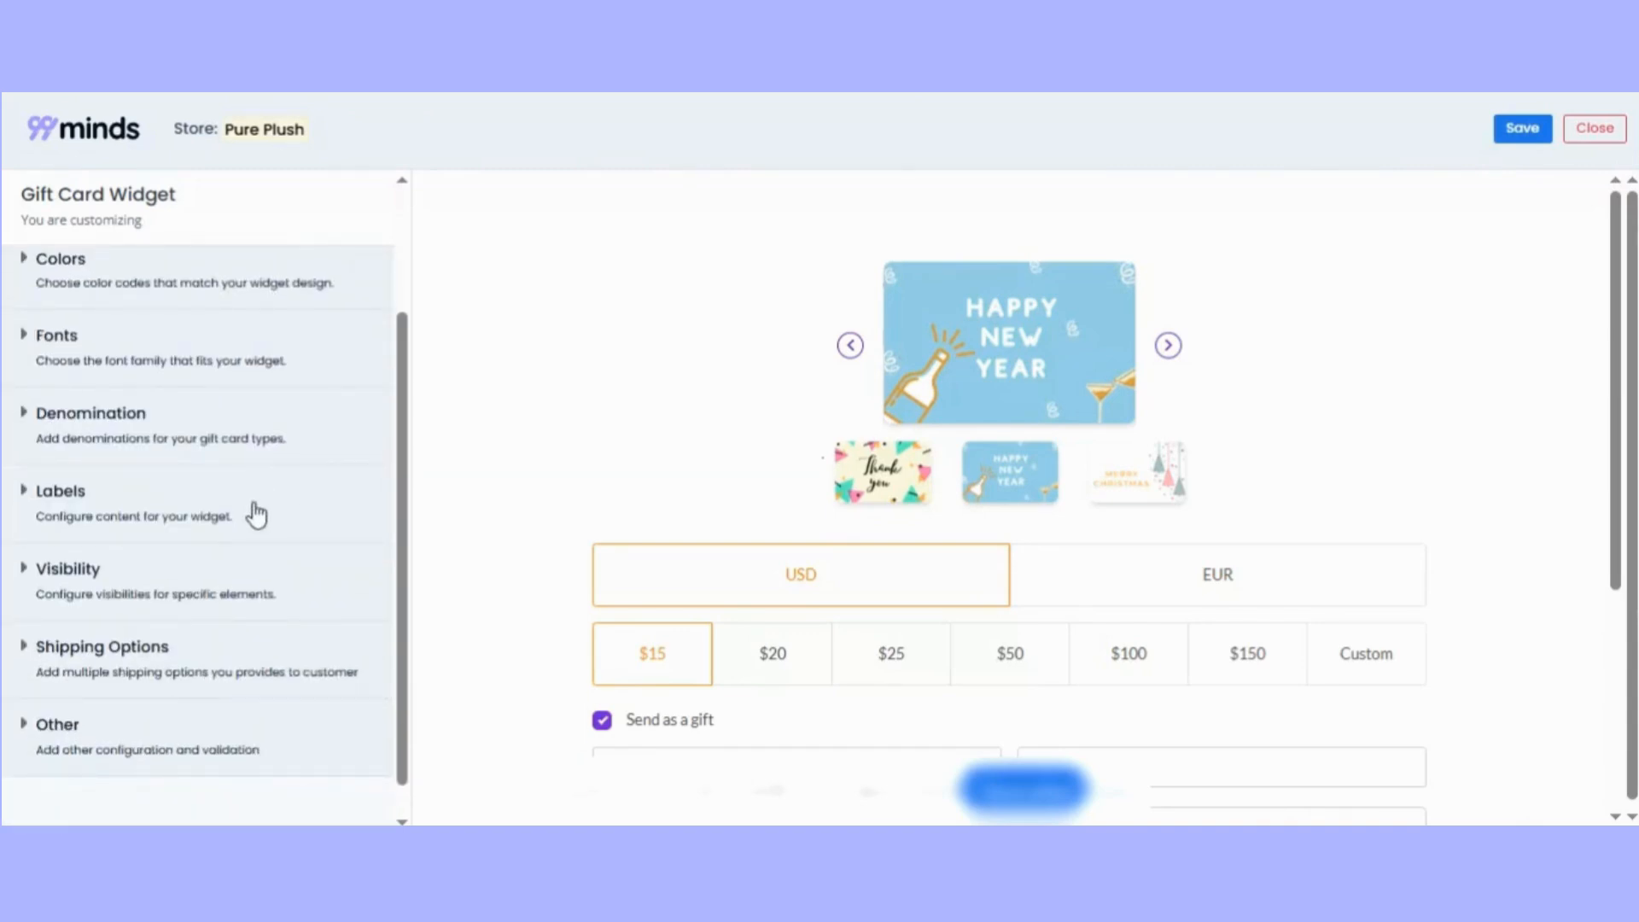
Review the editable text fields in the widget's Labels settings, from the delivery mode heading to the opt-in text.
scroll(405, 555, "down", 1)
left_click(206, 478)
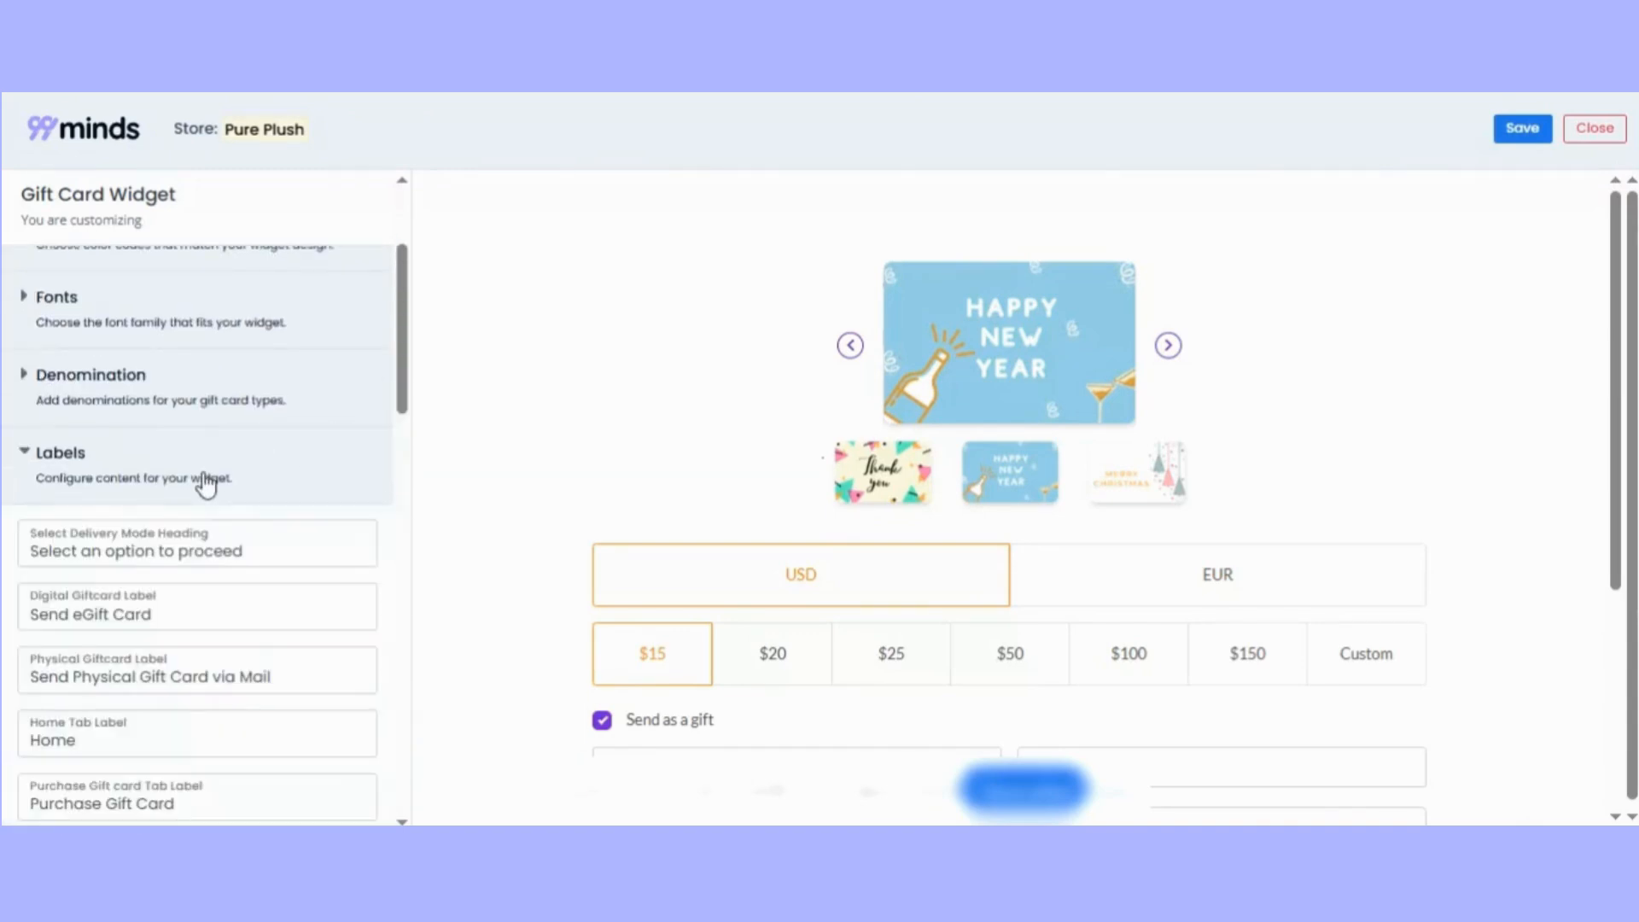
scroll(408, 423, "down", 2)
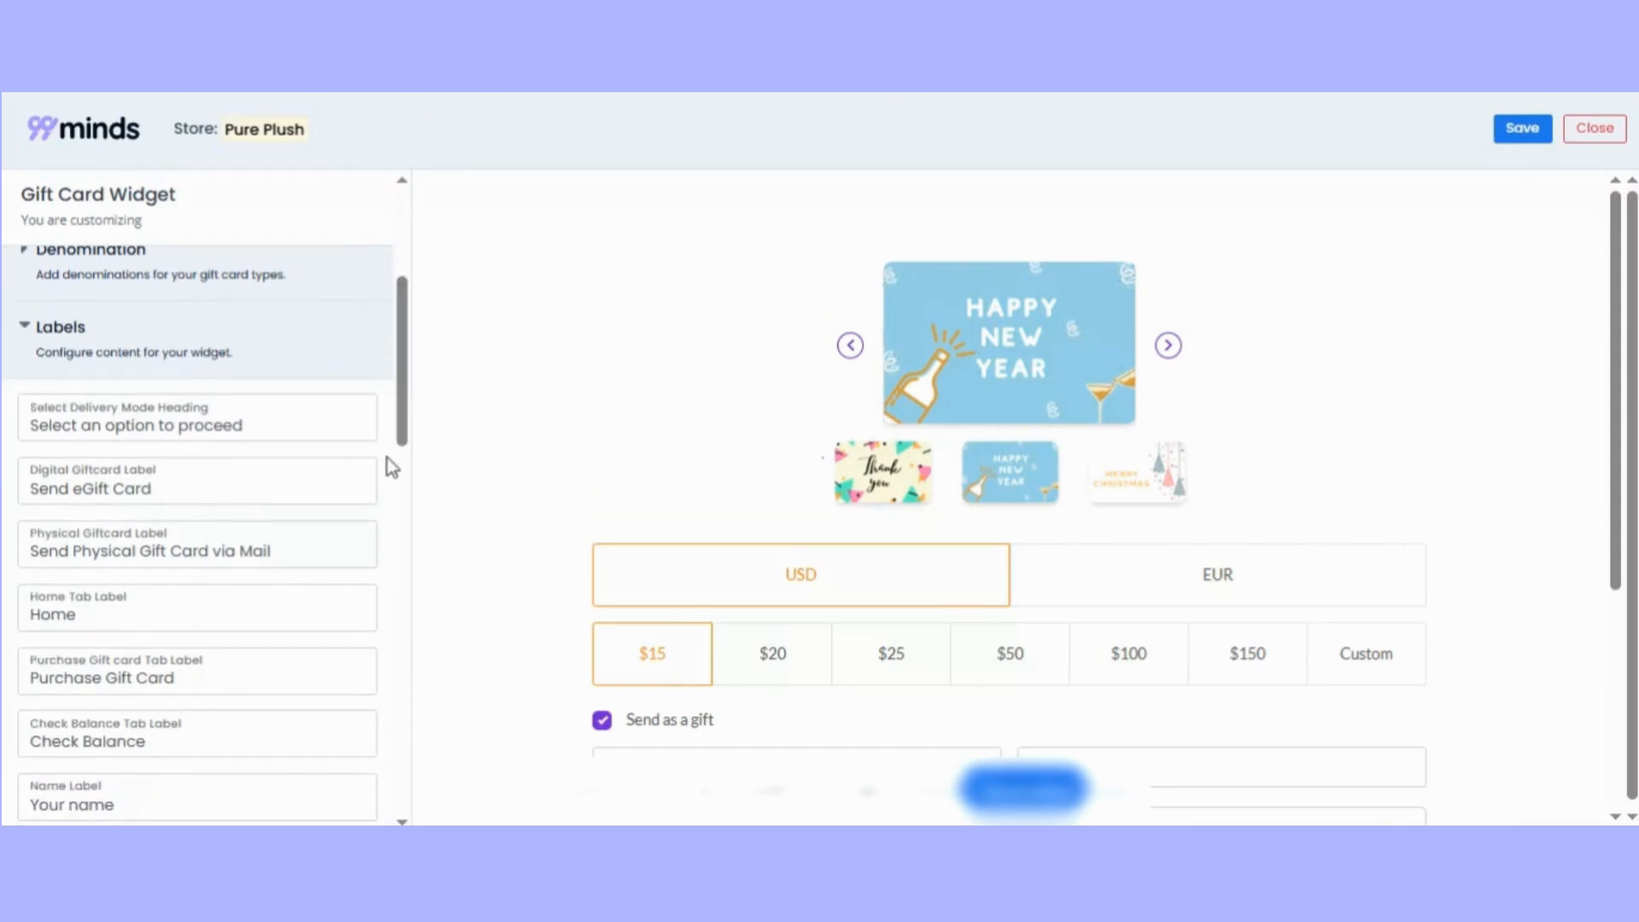
scroll(402, 456, "down", 2)
left_click(276, 323)
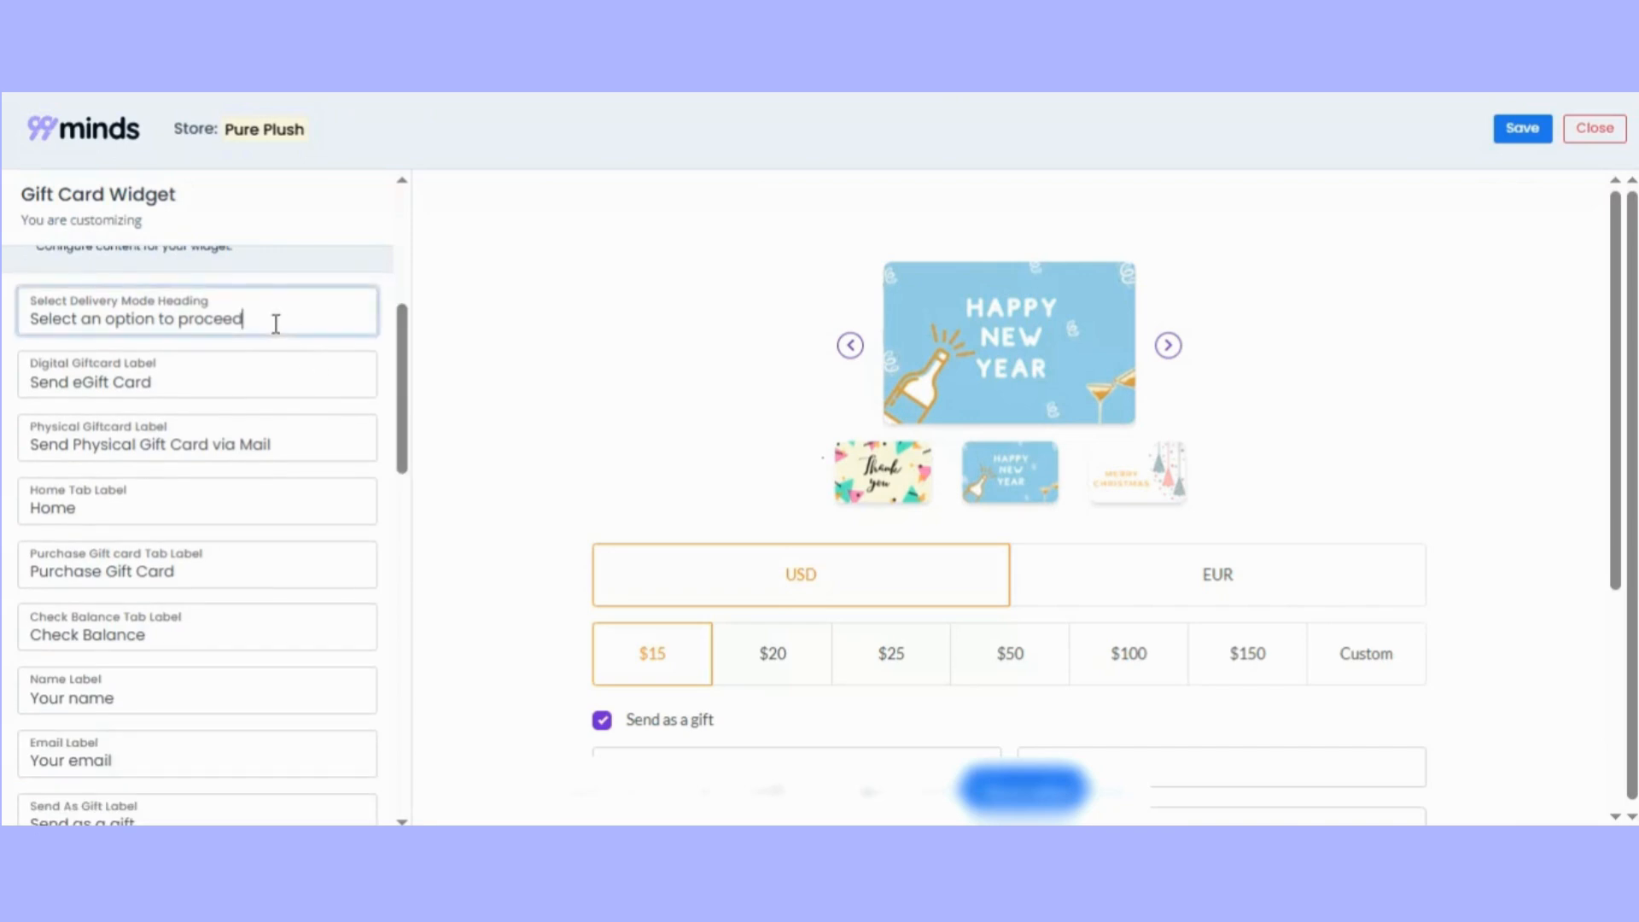
left_click(200, 388)
left_click(308, 444)
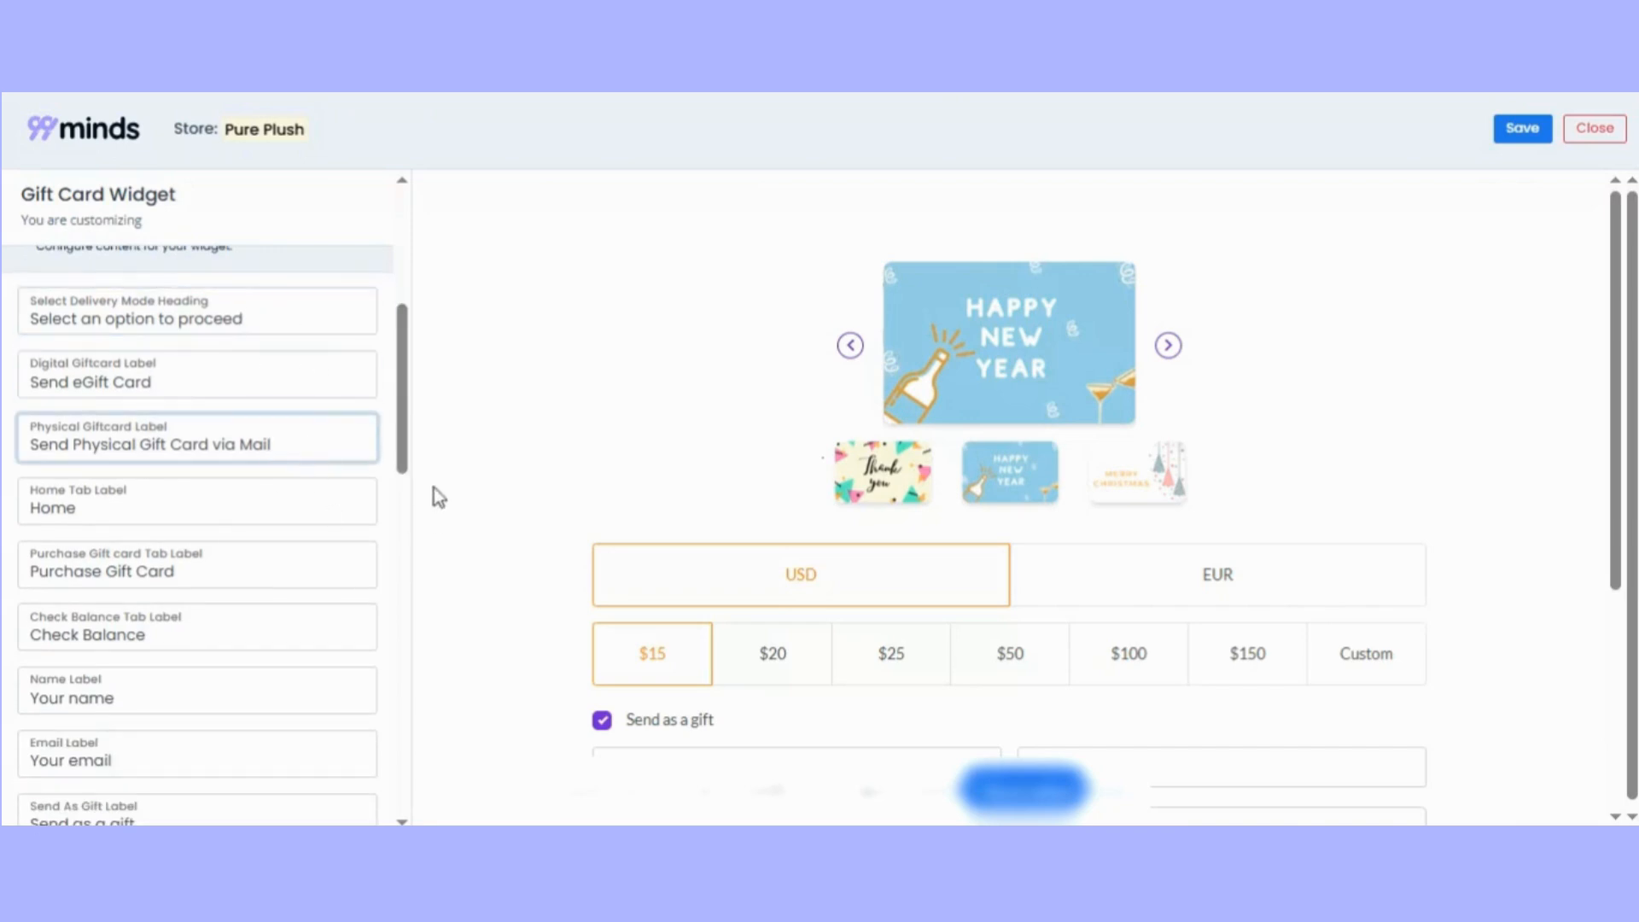
left_click_drag(402, 464, 406, 750)
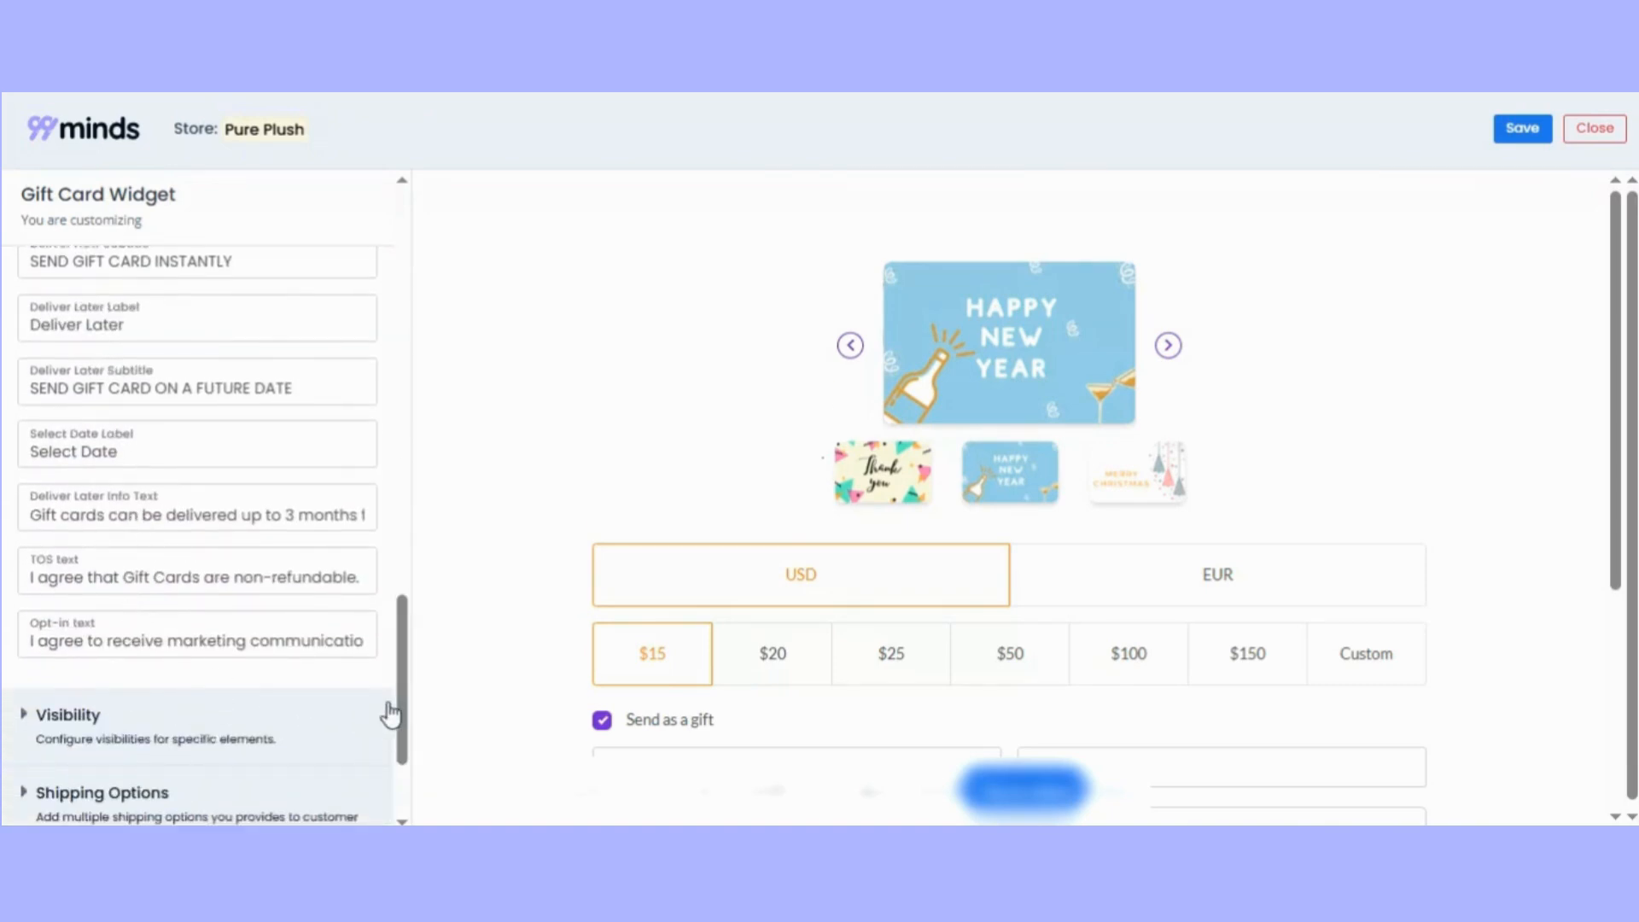
Review the widget's Visibility settings, including themes, check balance page, custom values, deliver later, TOS, opt-in and promocode.
scroll(402, 696, "down", 3)
left_click(28, 537)
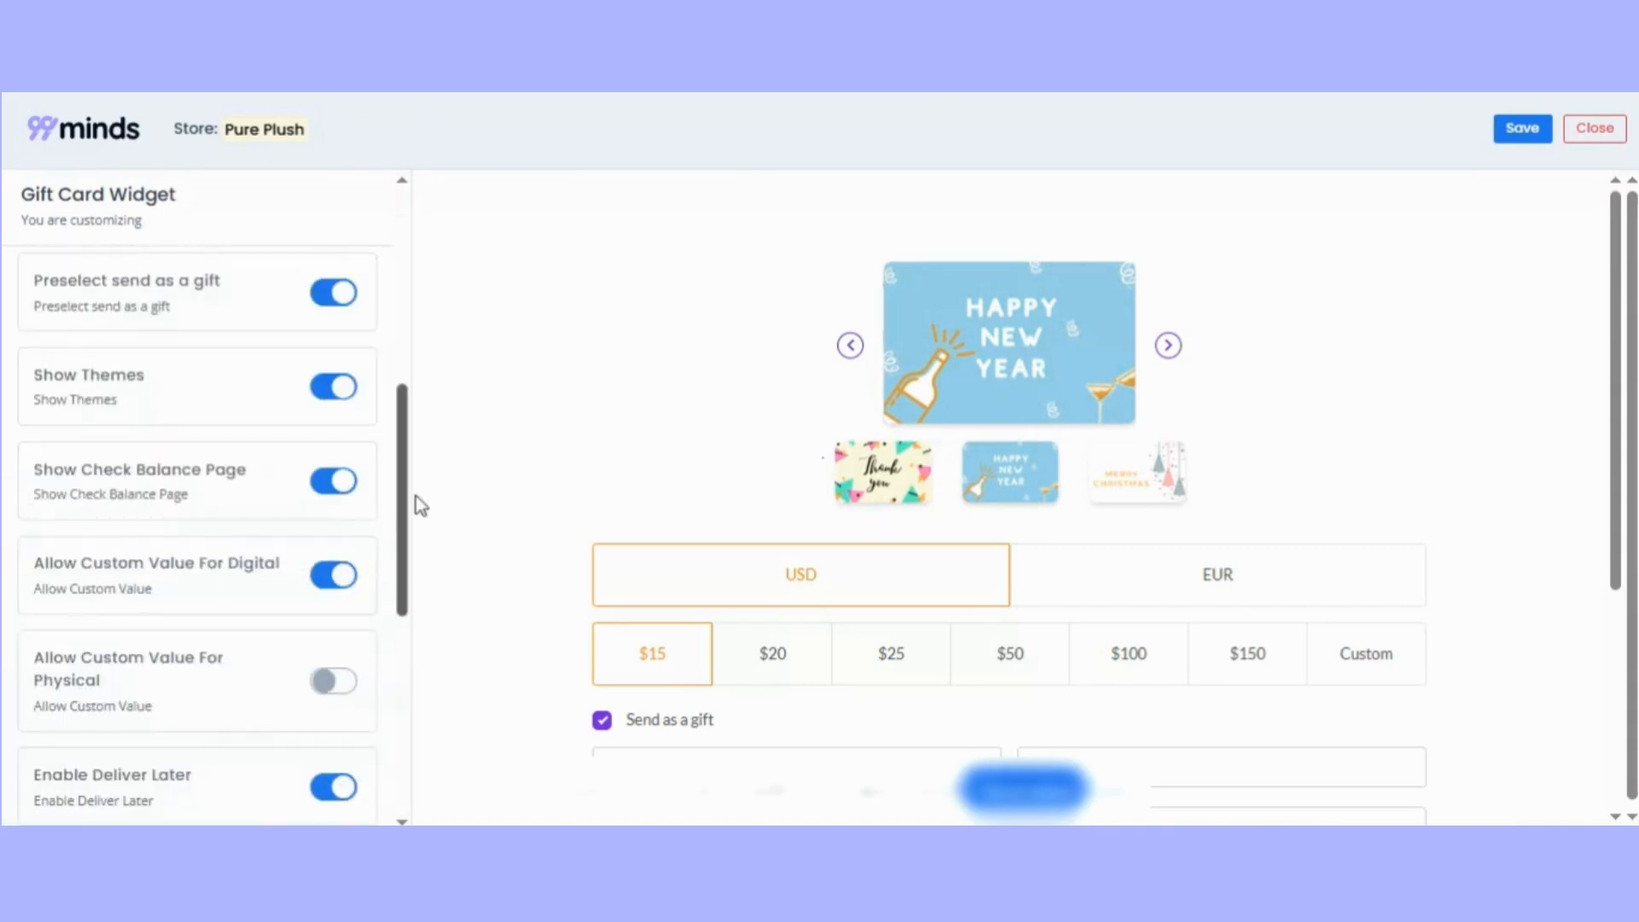
left_click_drag(402, 519, 414, 467)
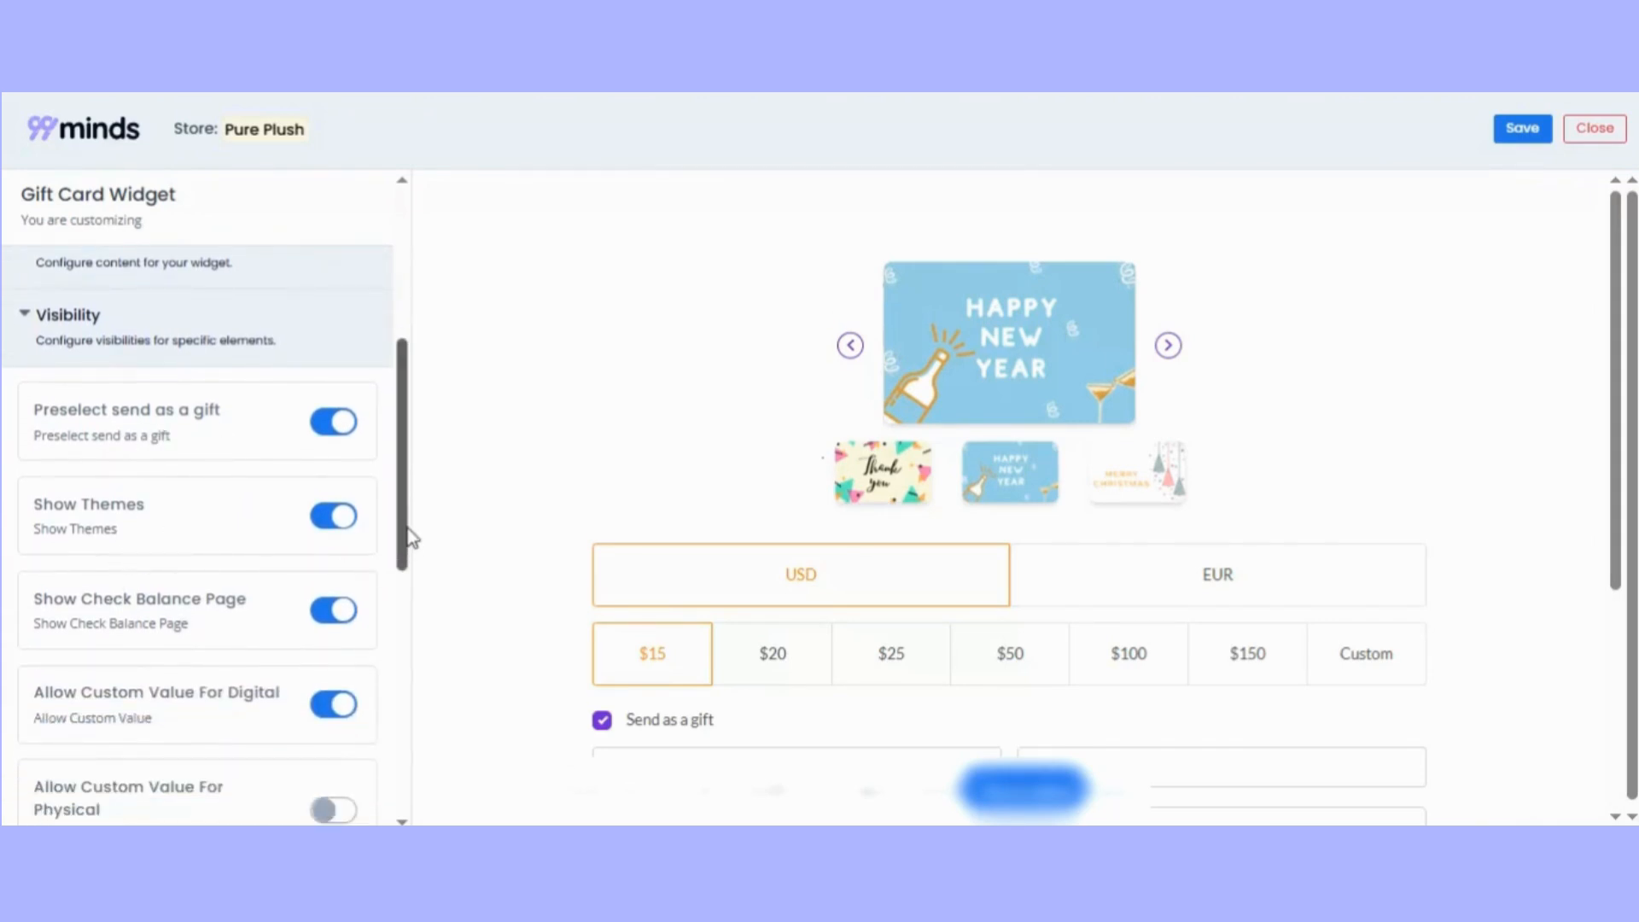
left_click_drag(407, 538, 396, 628)
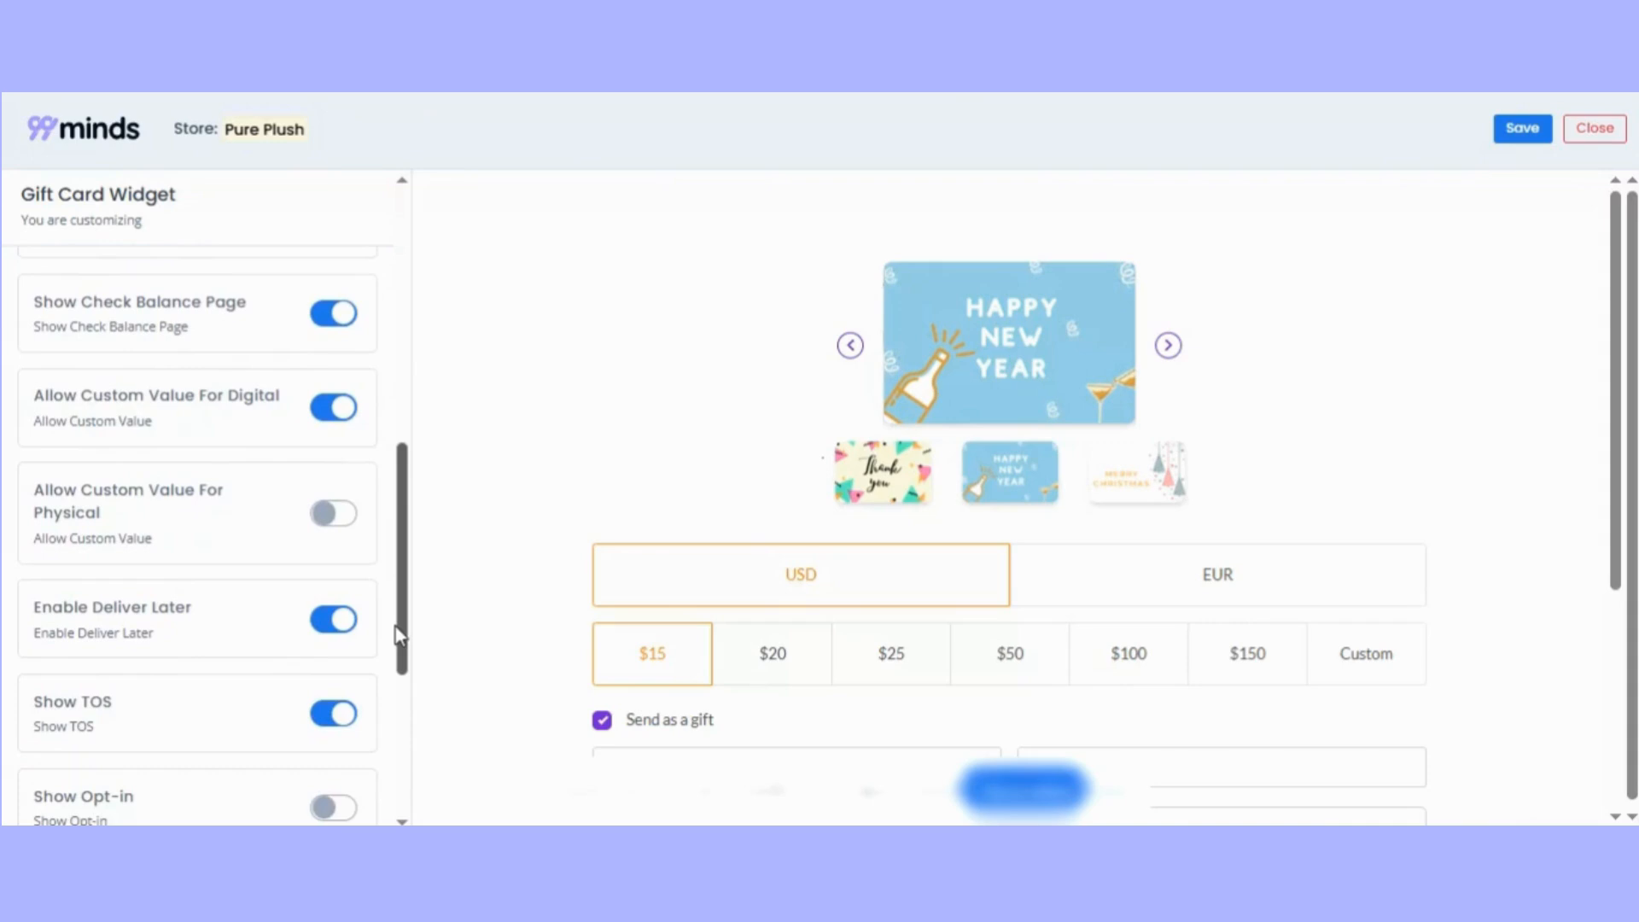
left_click_drag(408, 547, 416, 612)
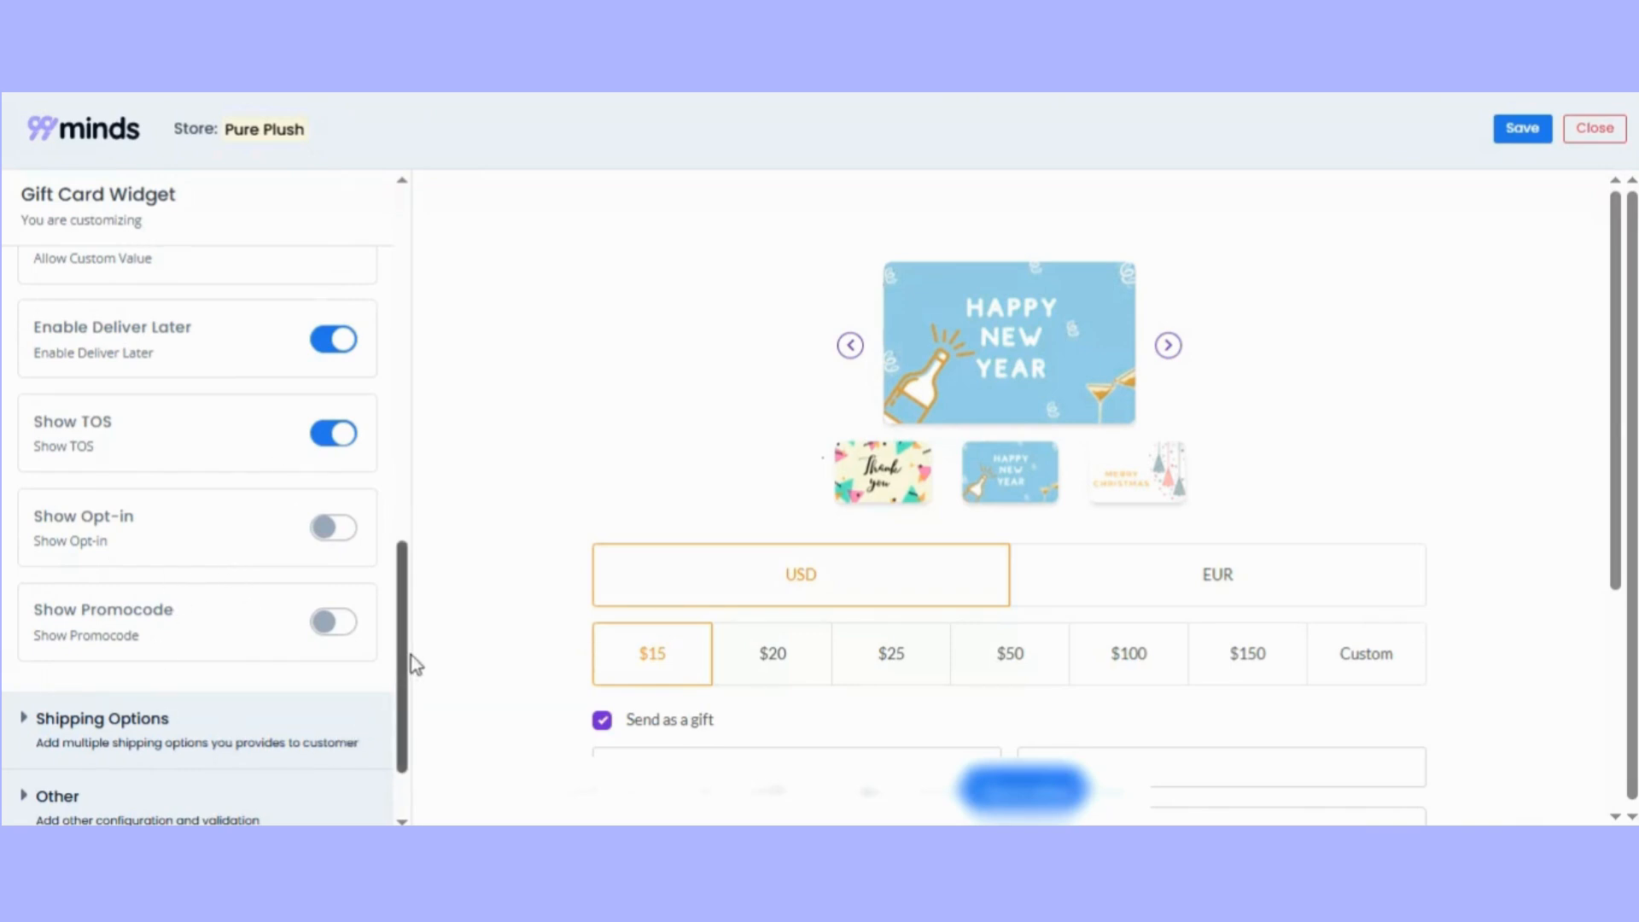
Add a new shipping option to the widget with the title "Standarad".
left_click_drag(410, 662, 410, 728)
left_click(54, 653)
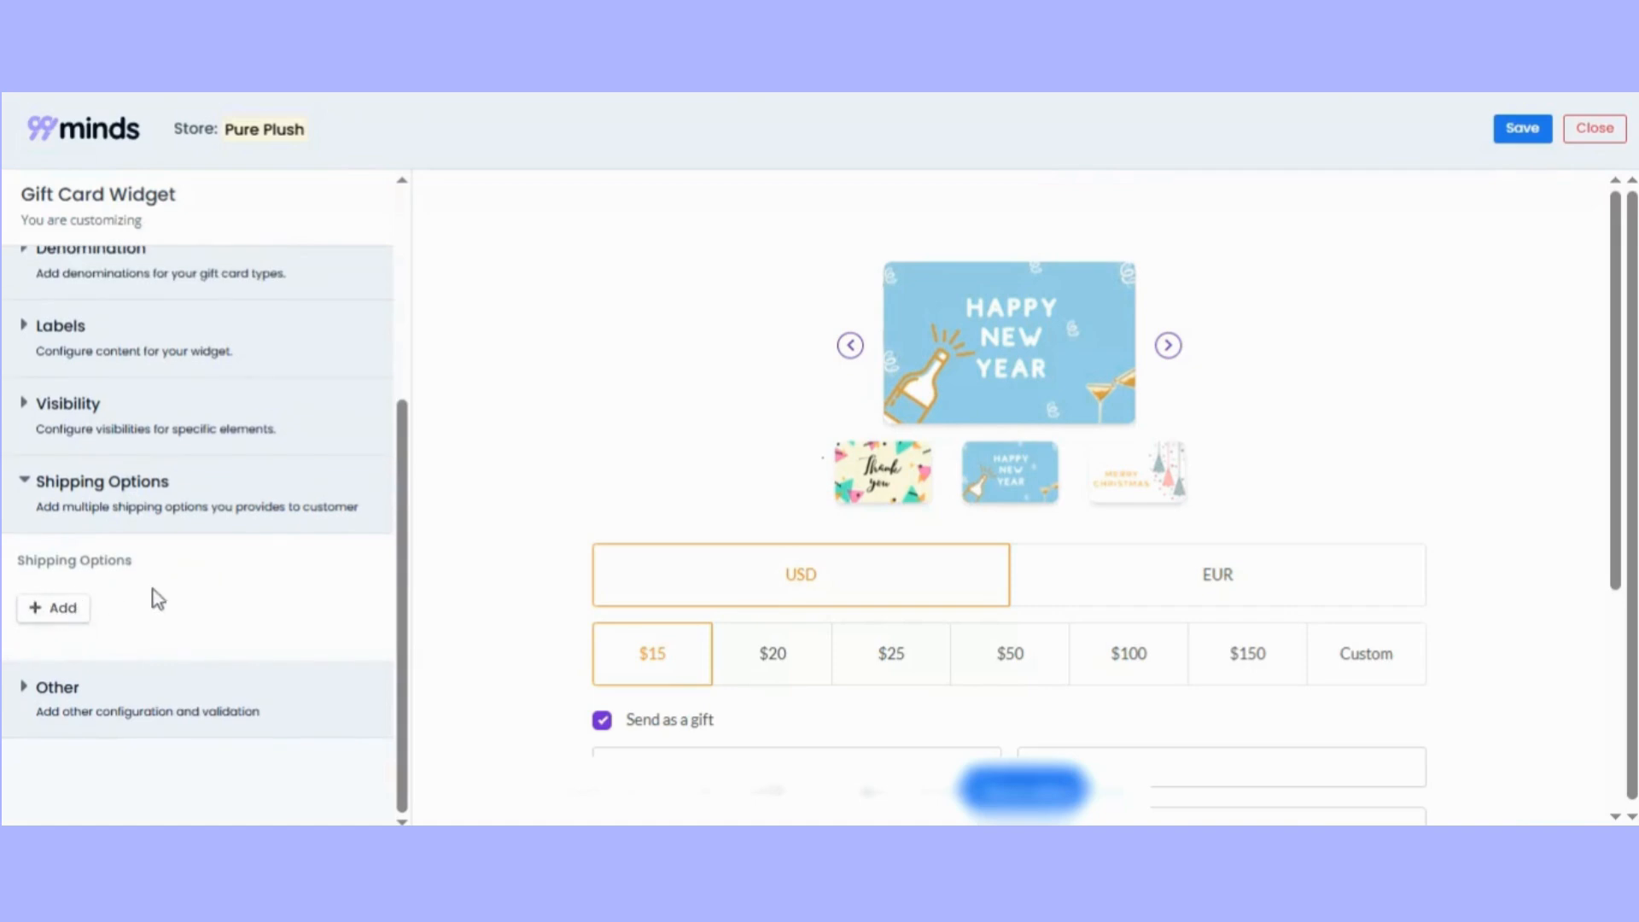
left_click(60, 612)
left_click_drag(402, 566, 402, 659)
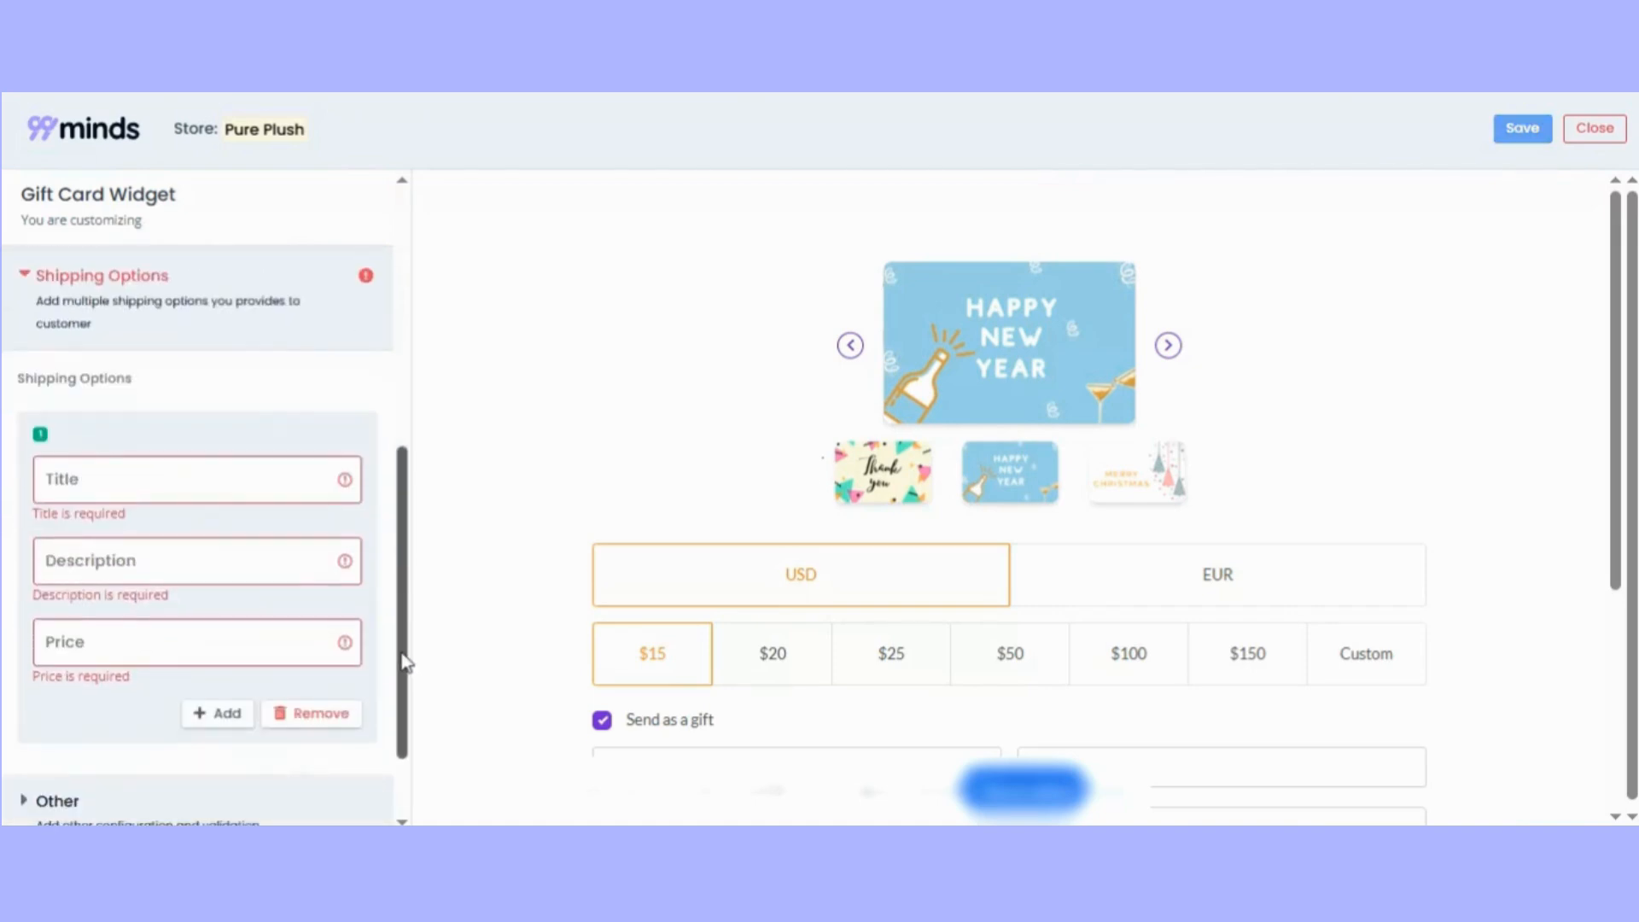
left_click(99, 484)
type("Stabd")
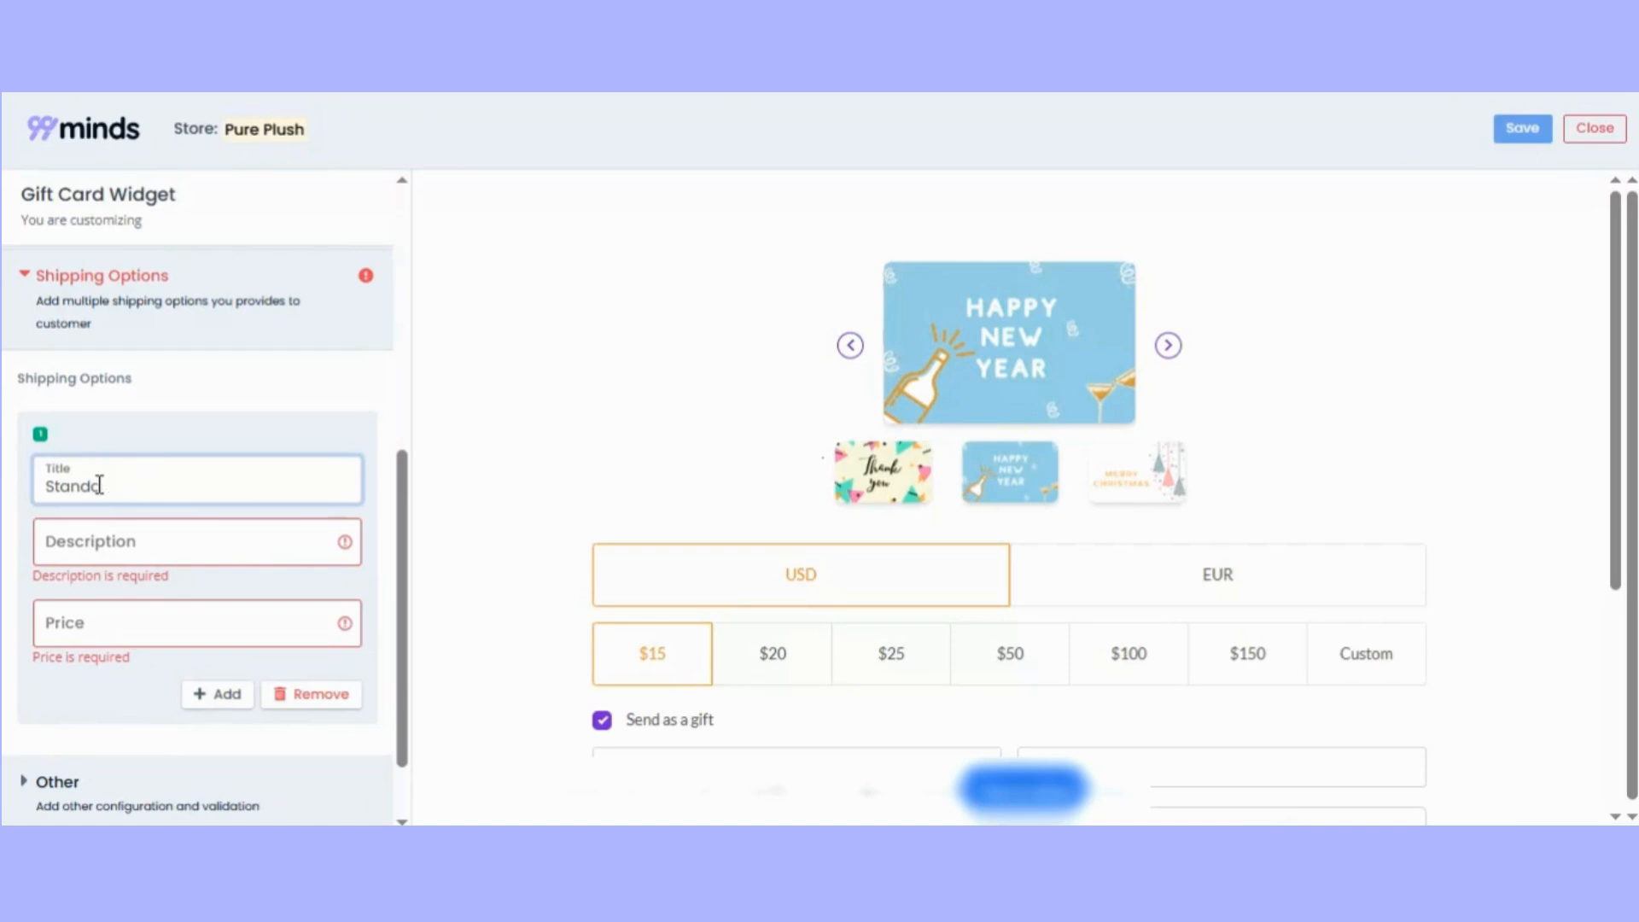
type("rad")
Give the new shipping option the description "Shipping mode" and a price of 12.
left_click(180, 547)
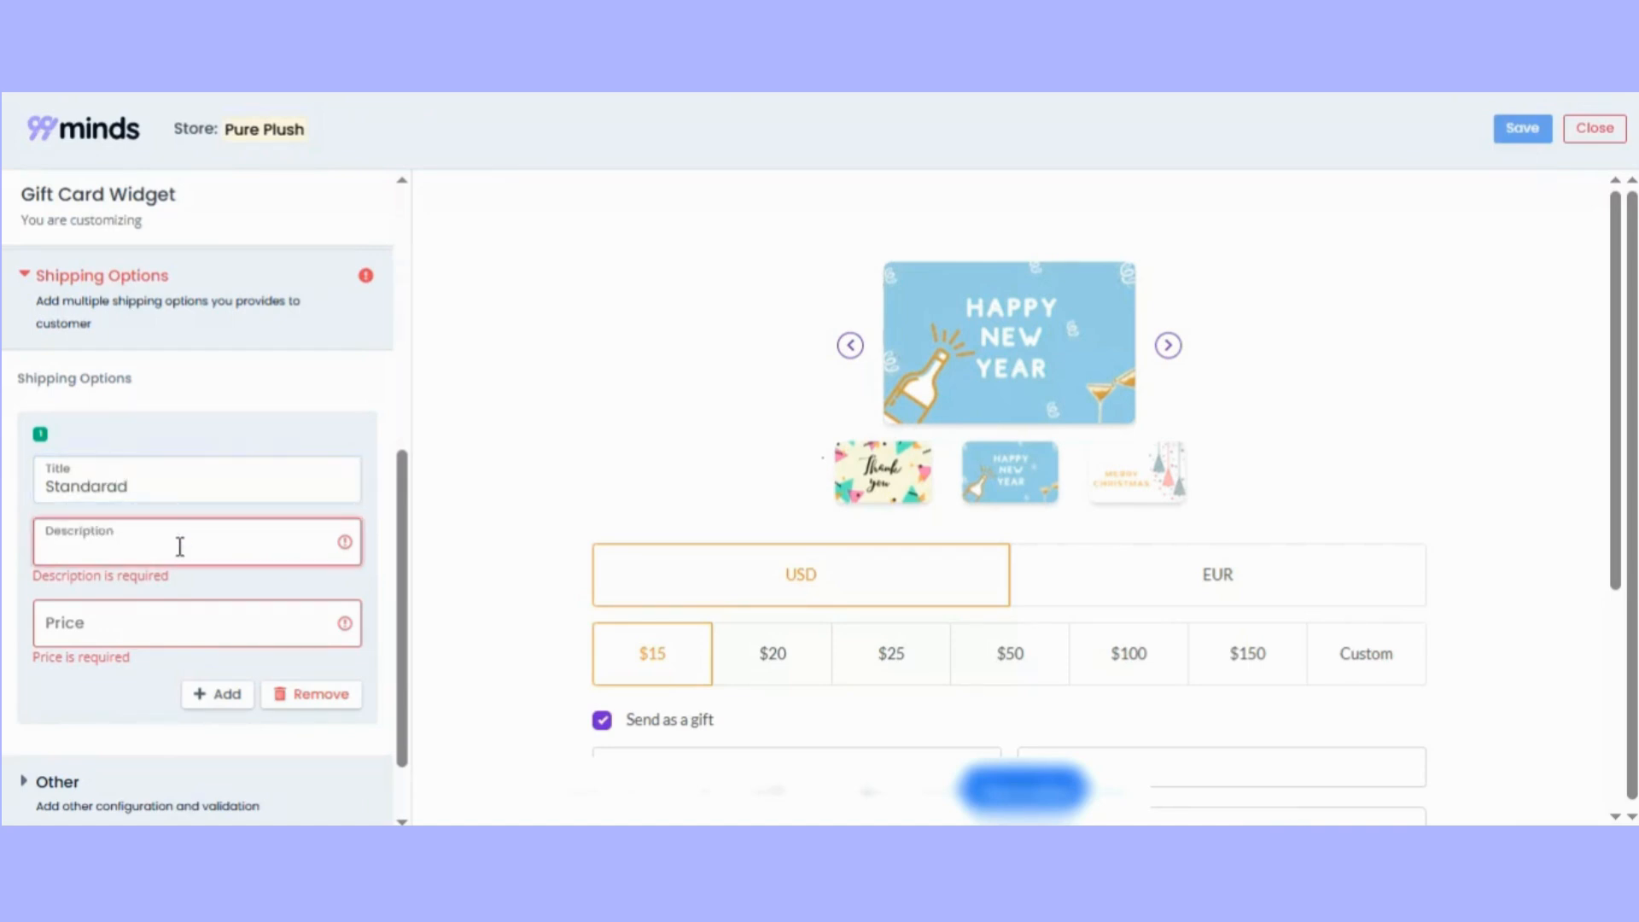
type("Ship")
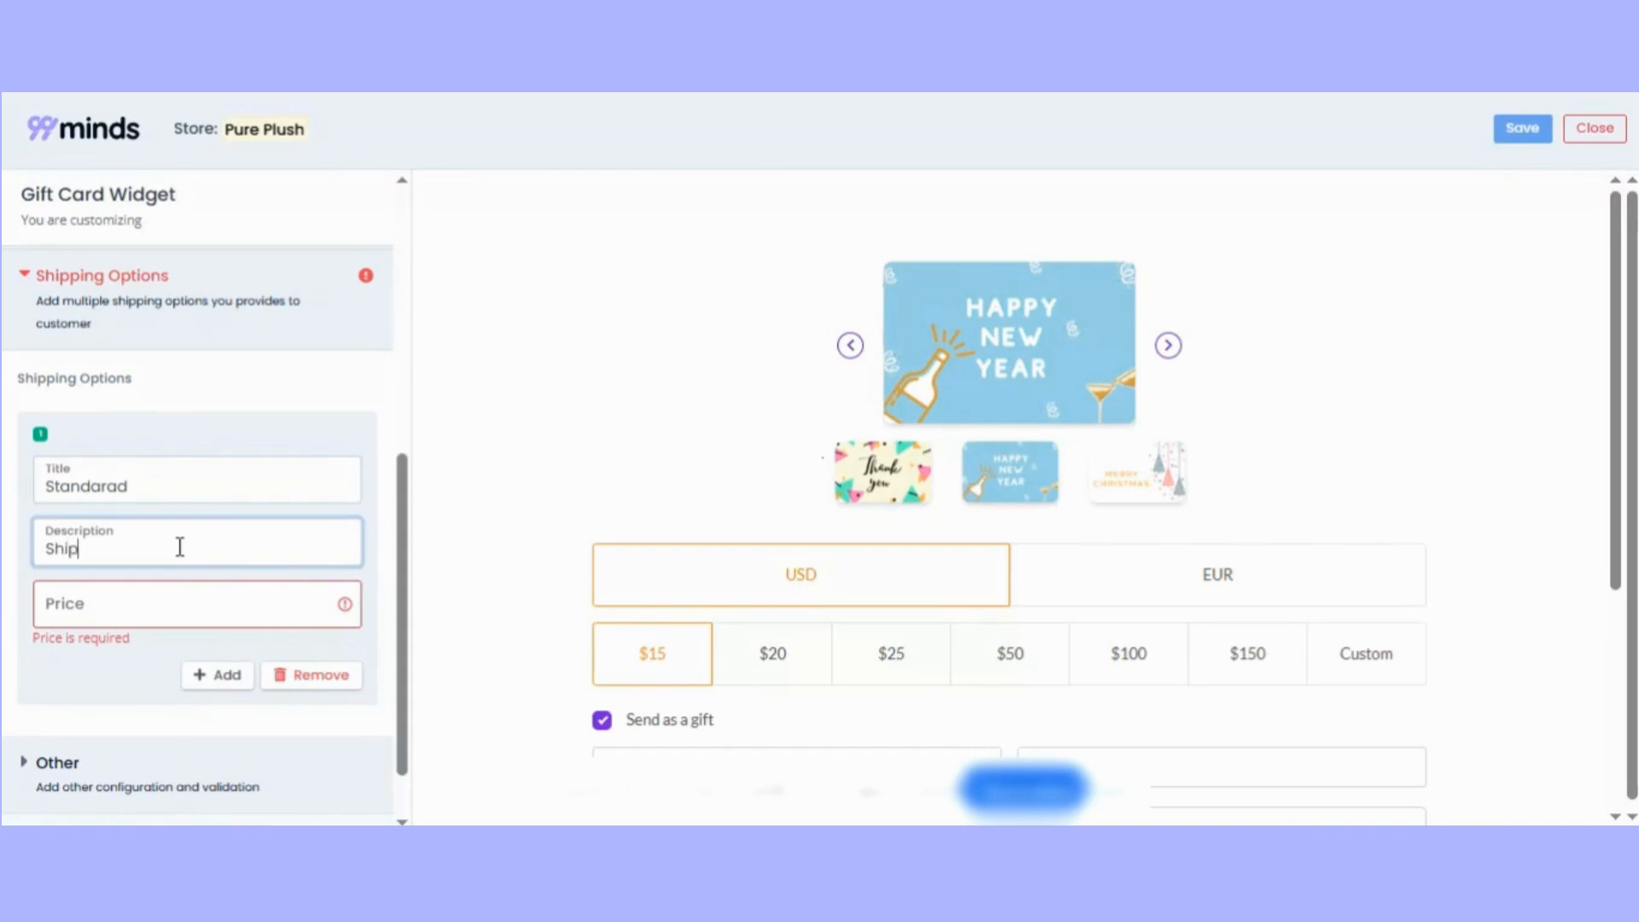
type("ping mod")
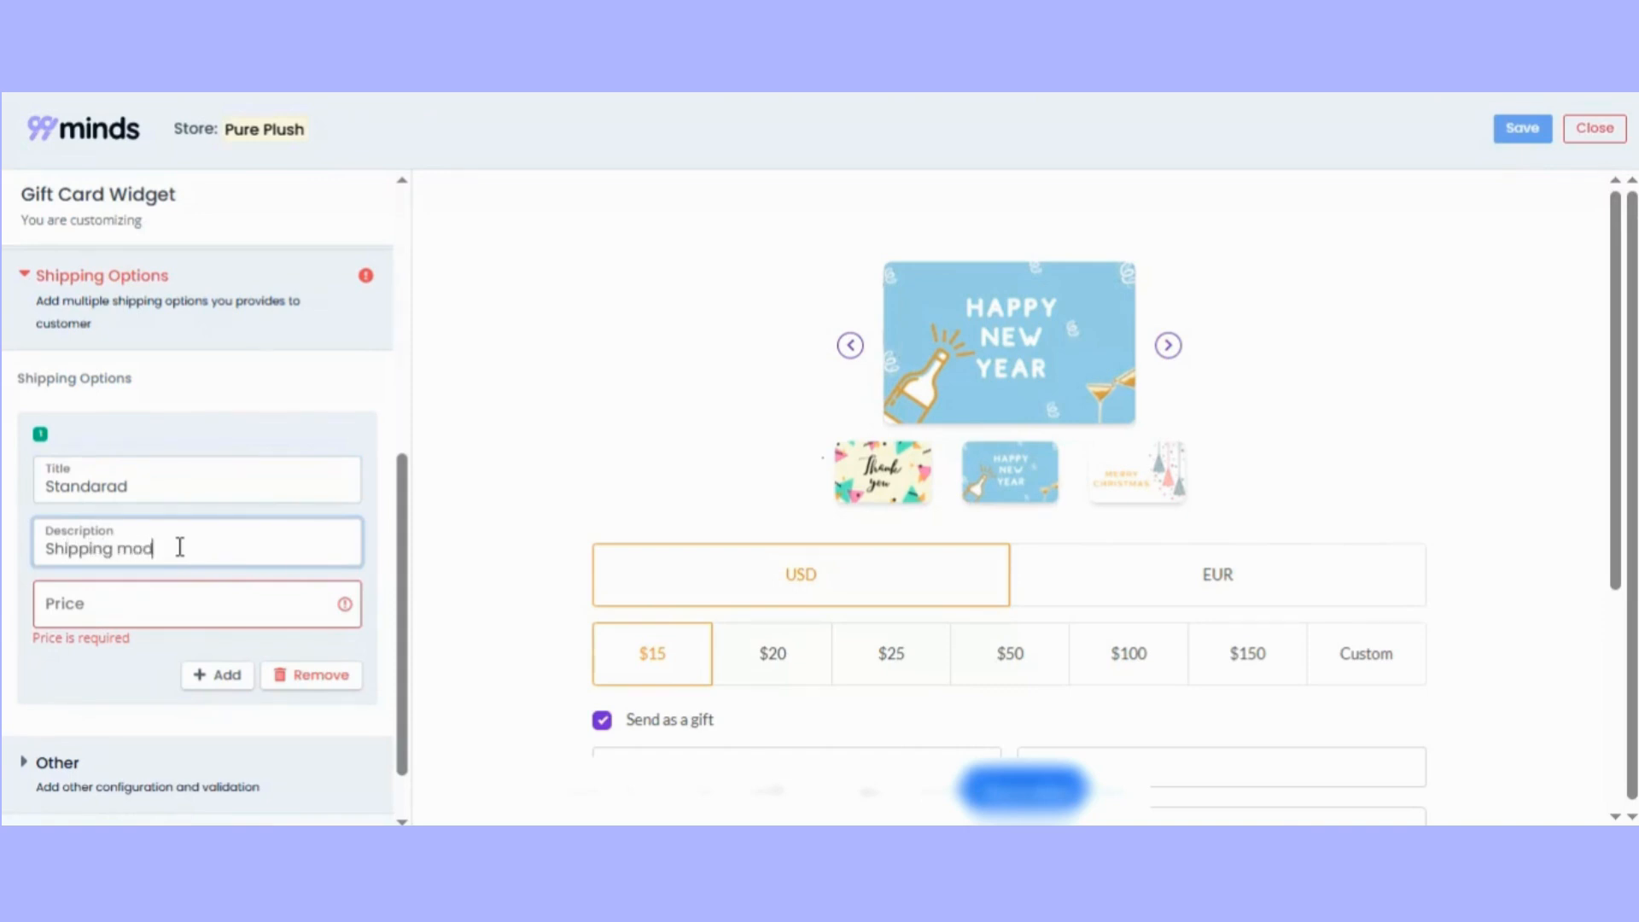
type("e")
left_click(220, 600)
type("12")
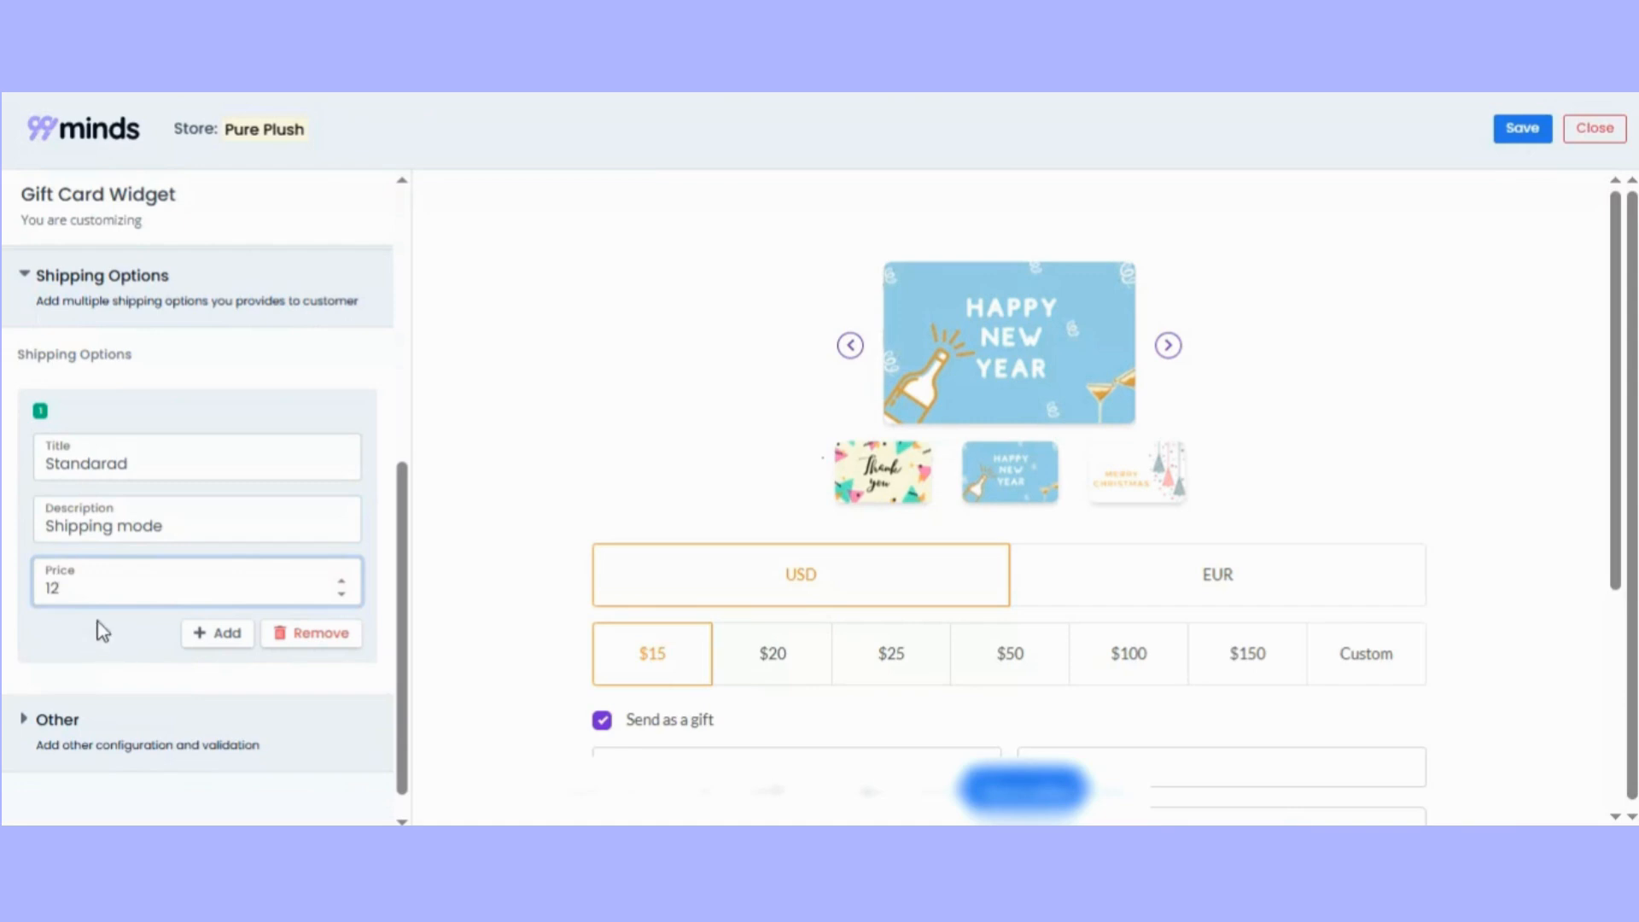
Examine the maximum order values, allowed countries and tracking code fields in the widget's Other settings.
scroll(130, 605, "down", 1)
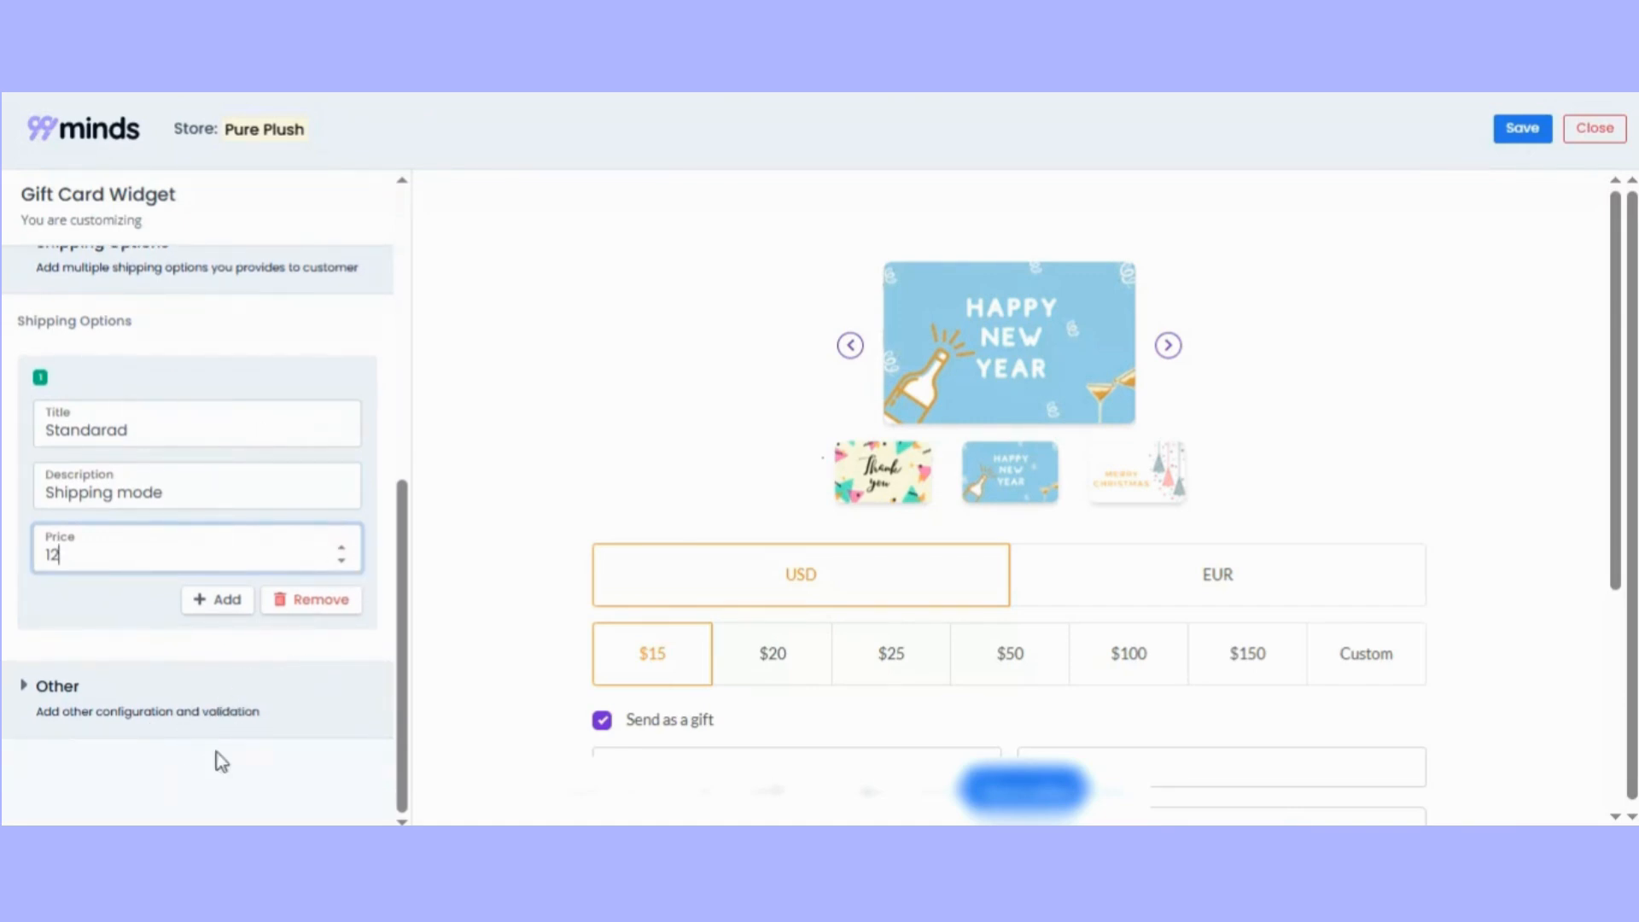
left_click(33, 687)
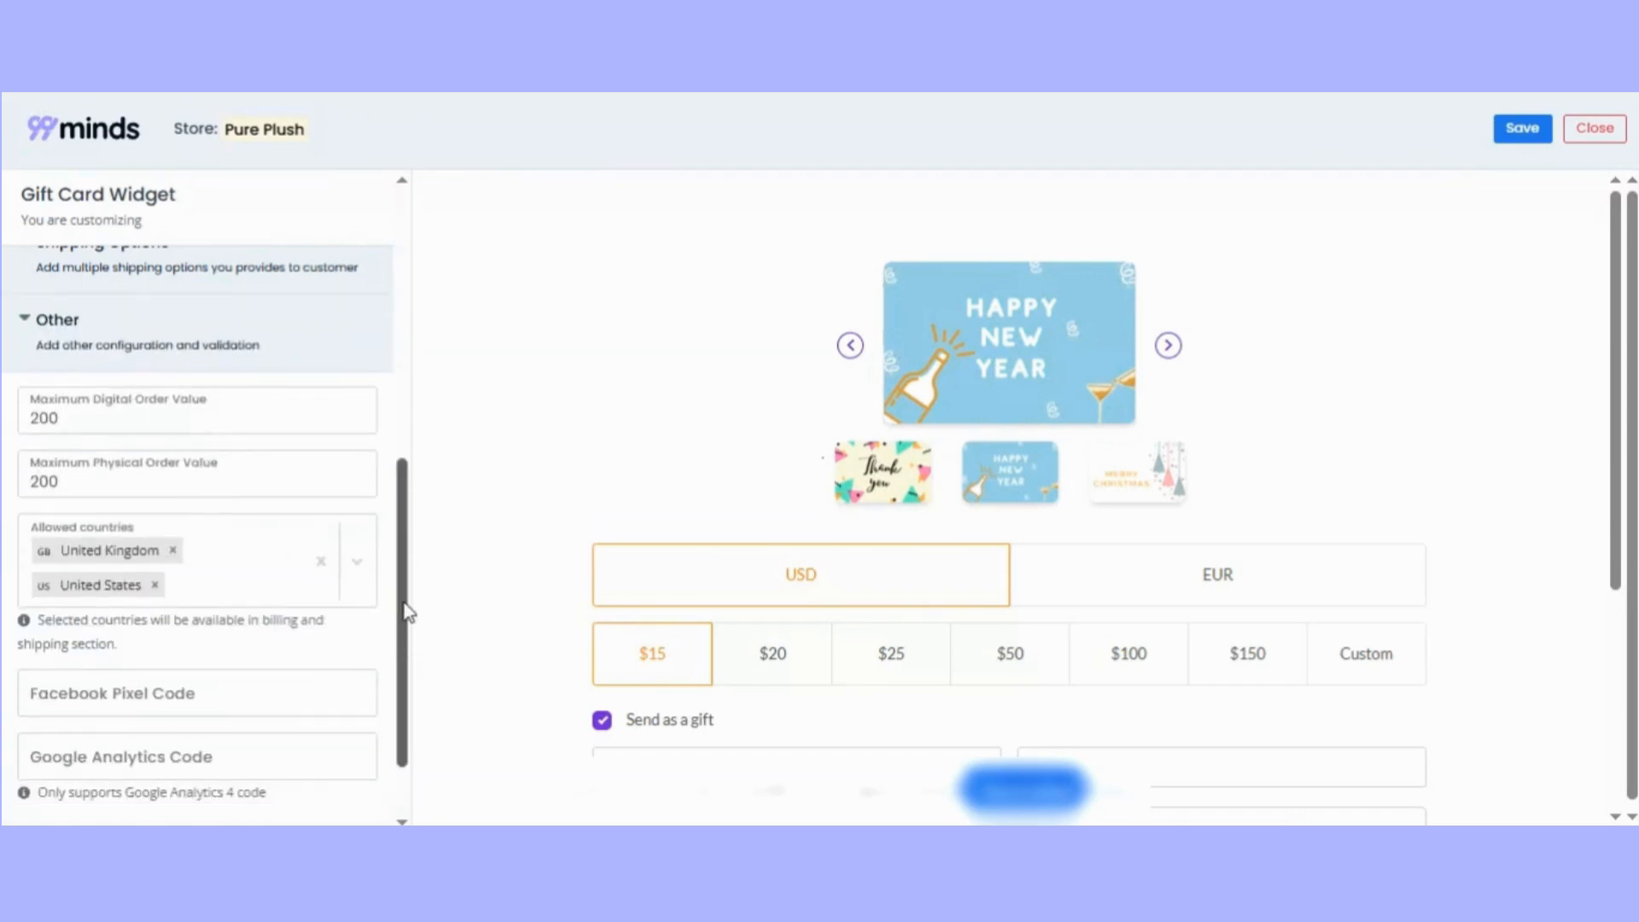
left_click_drag(405, 606, 408, 587)
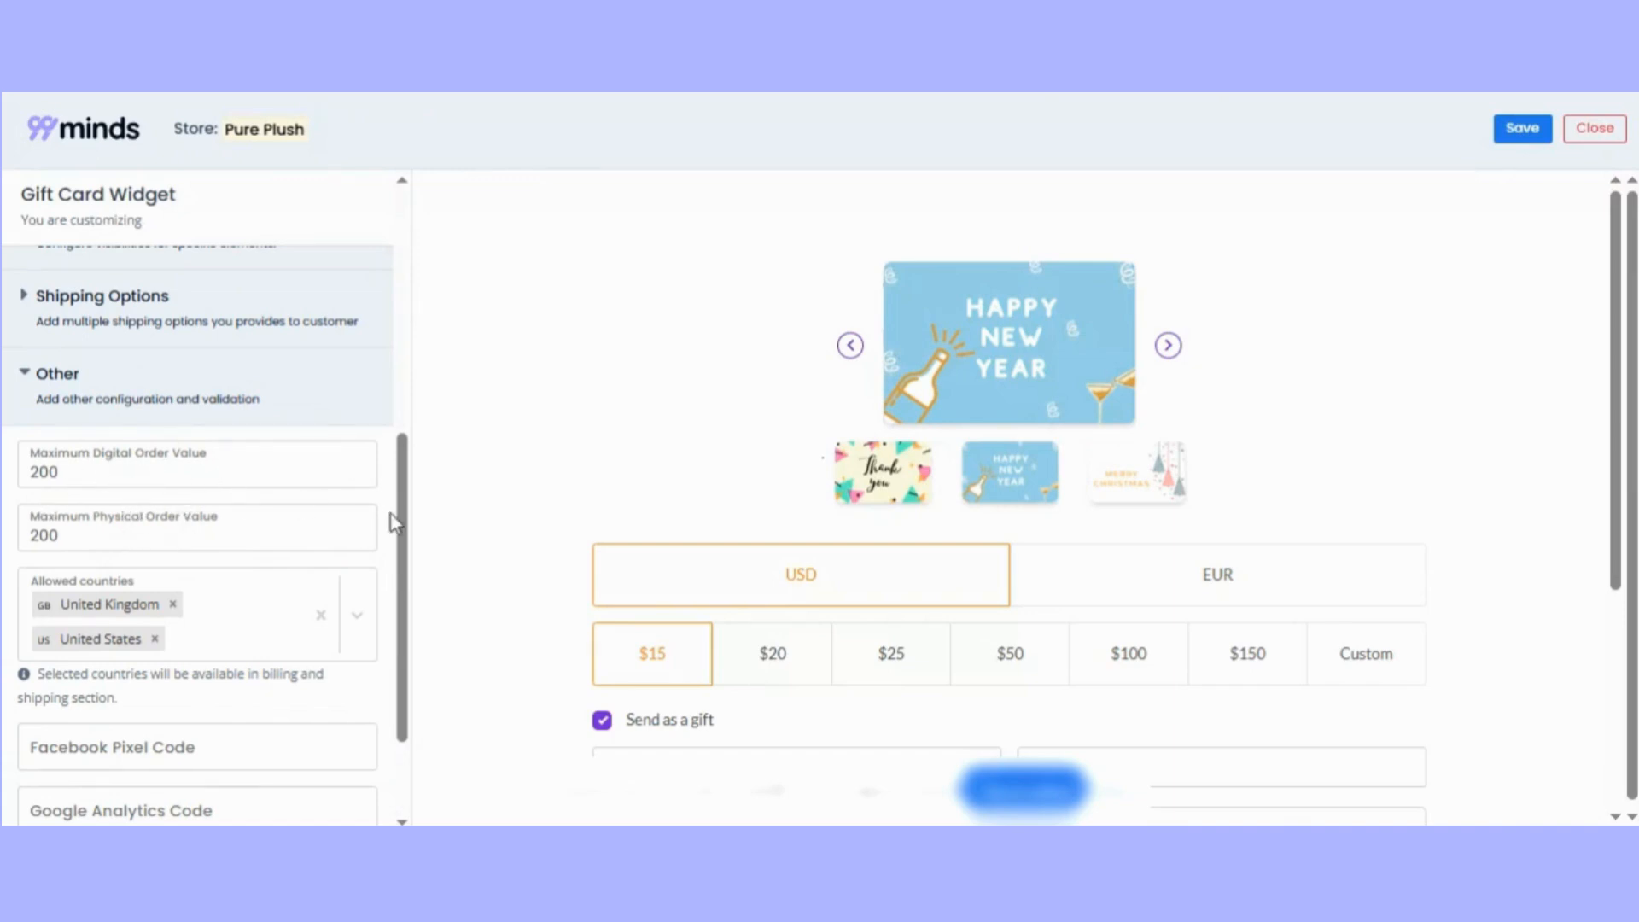
scroll(393, 522, "down", 1)
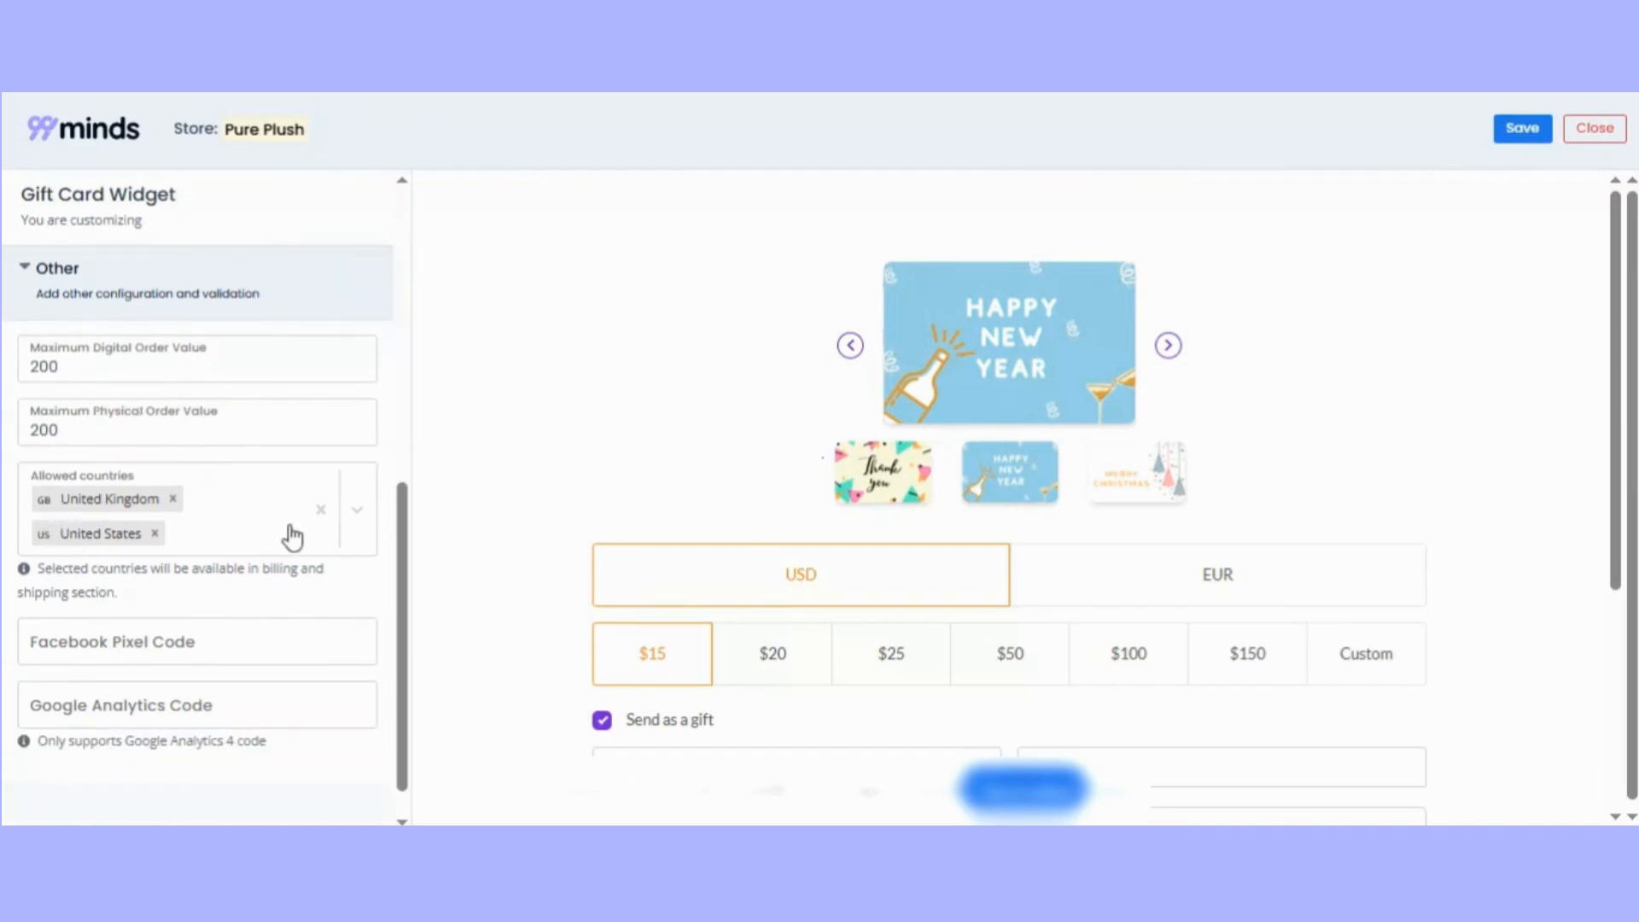
left_click(360, 526)
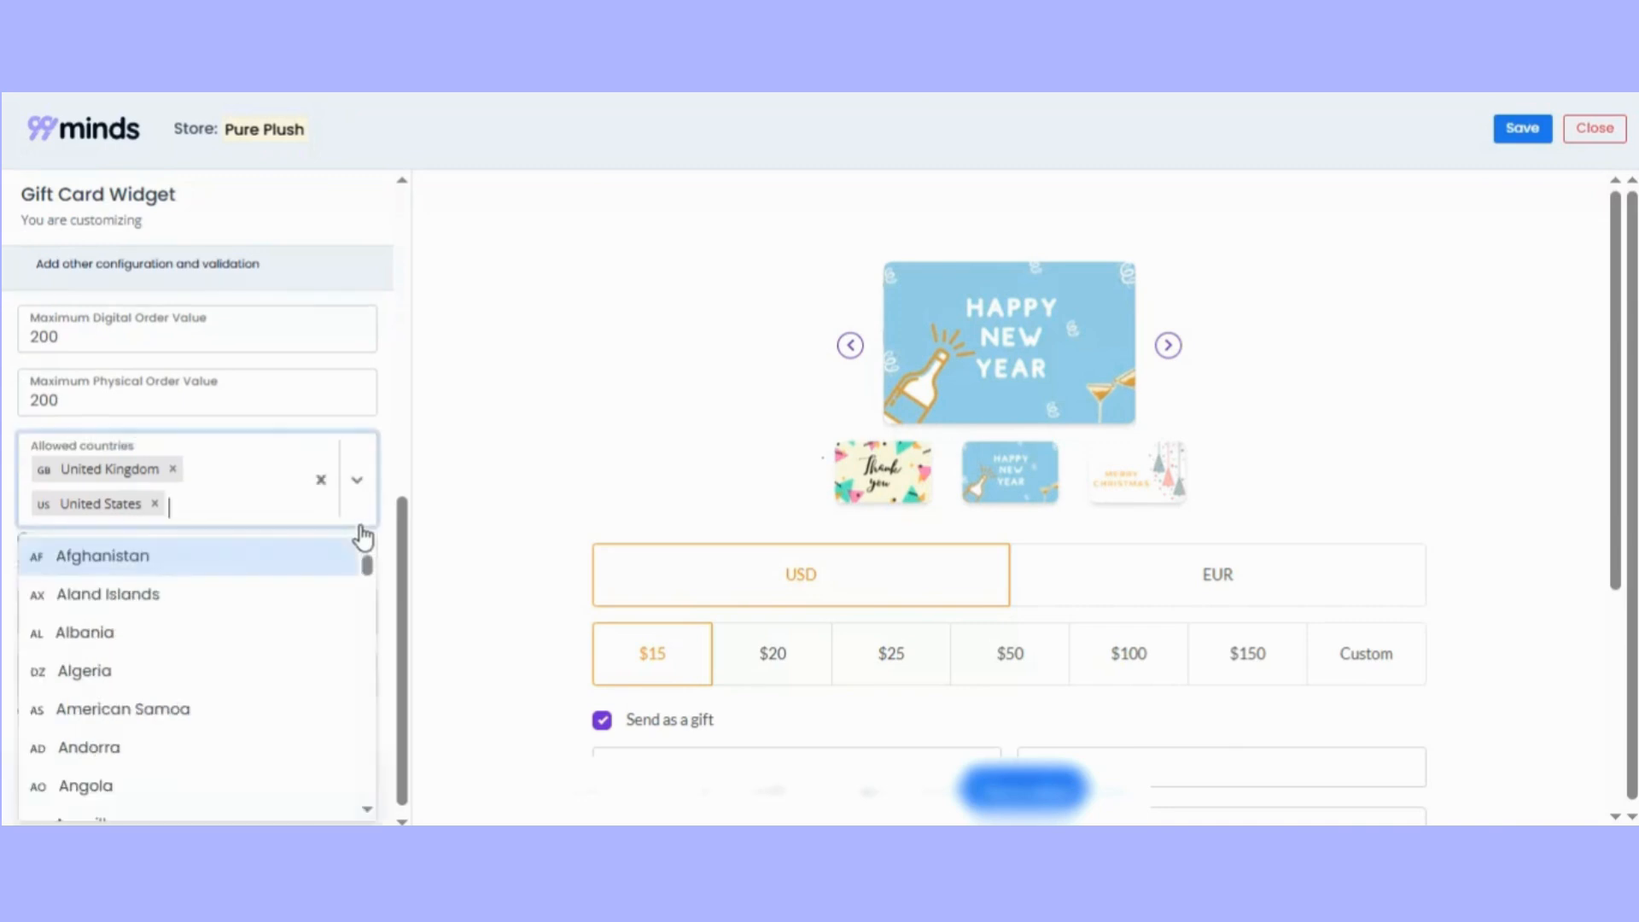
left_click(256, 482)
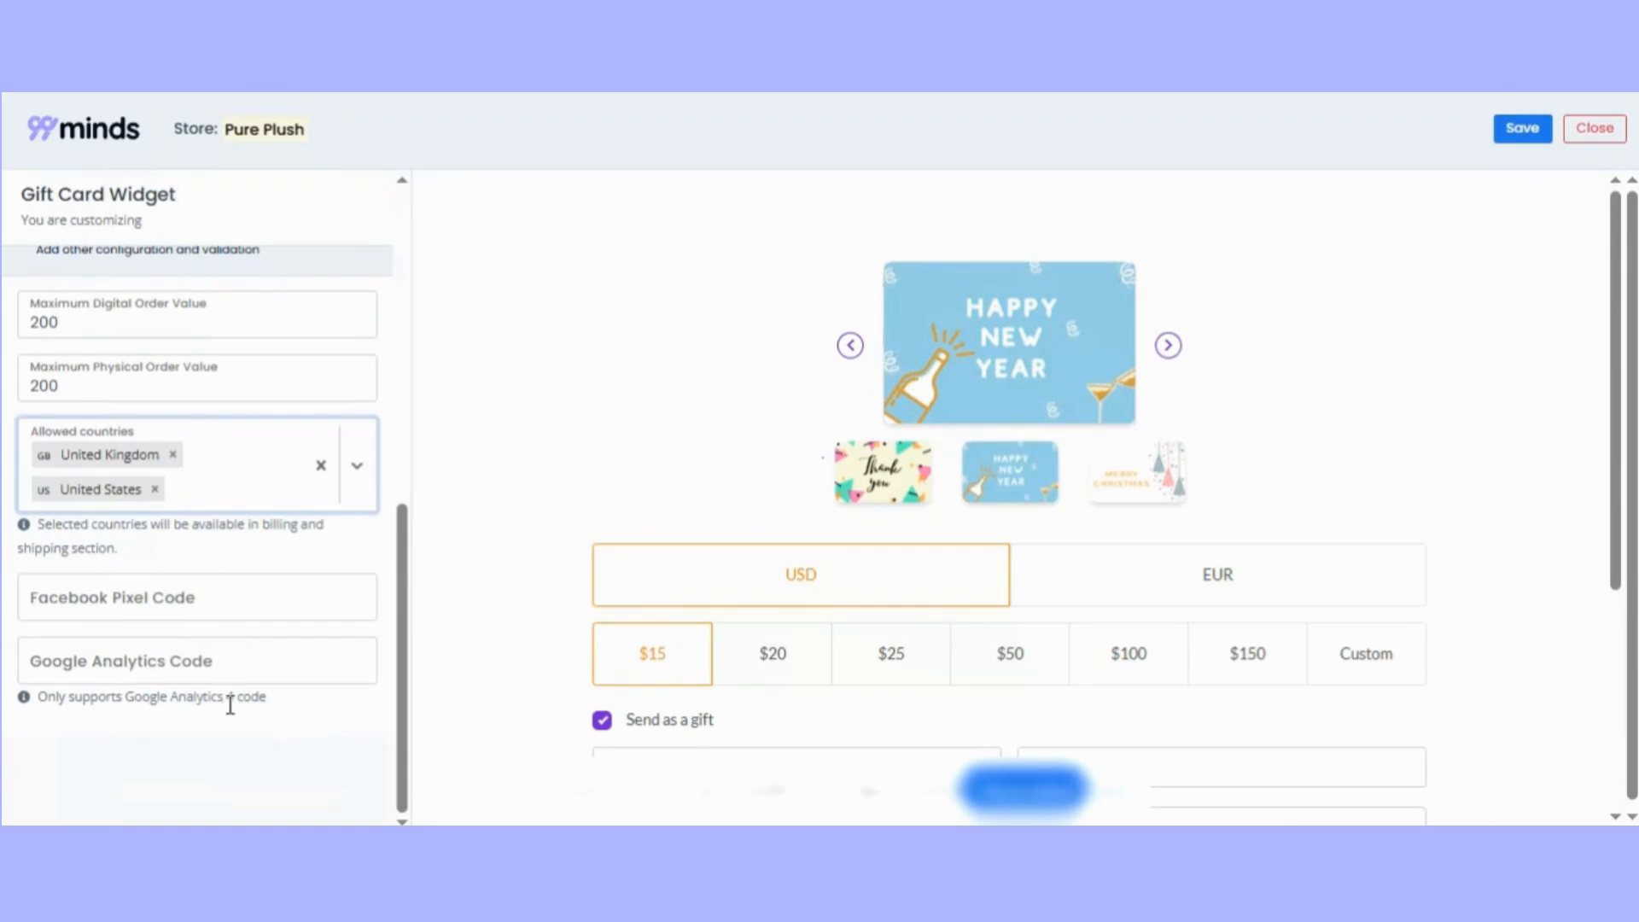
Collapse the Other settings and save the Gift Card Widget customization.
scroll(289, 680, "up", 5)
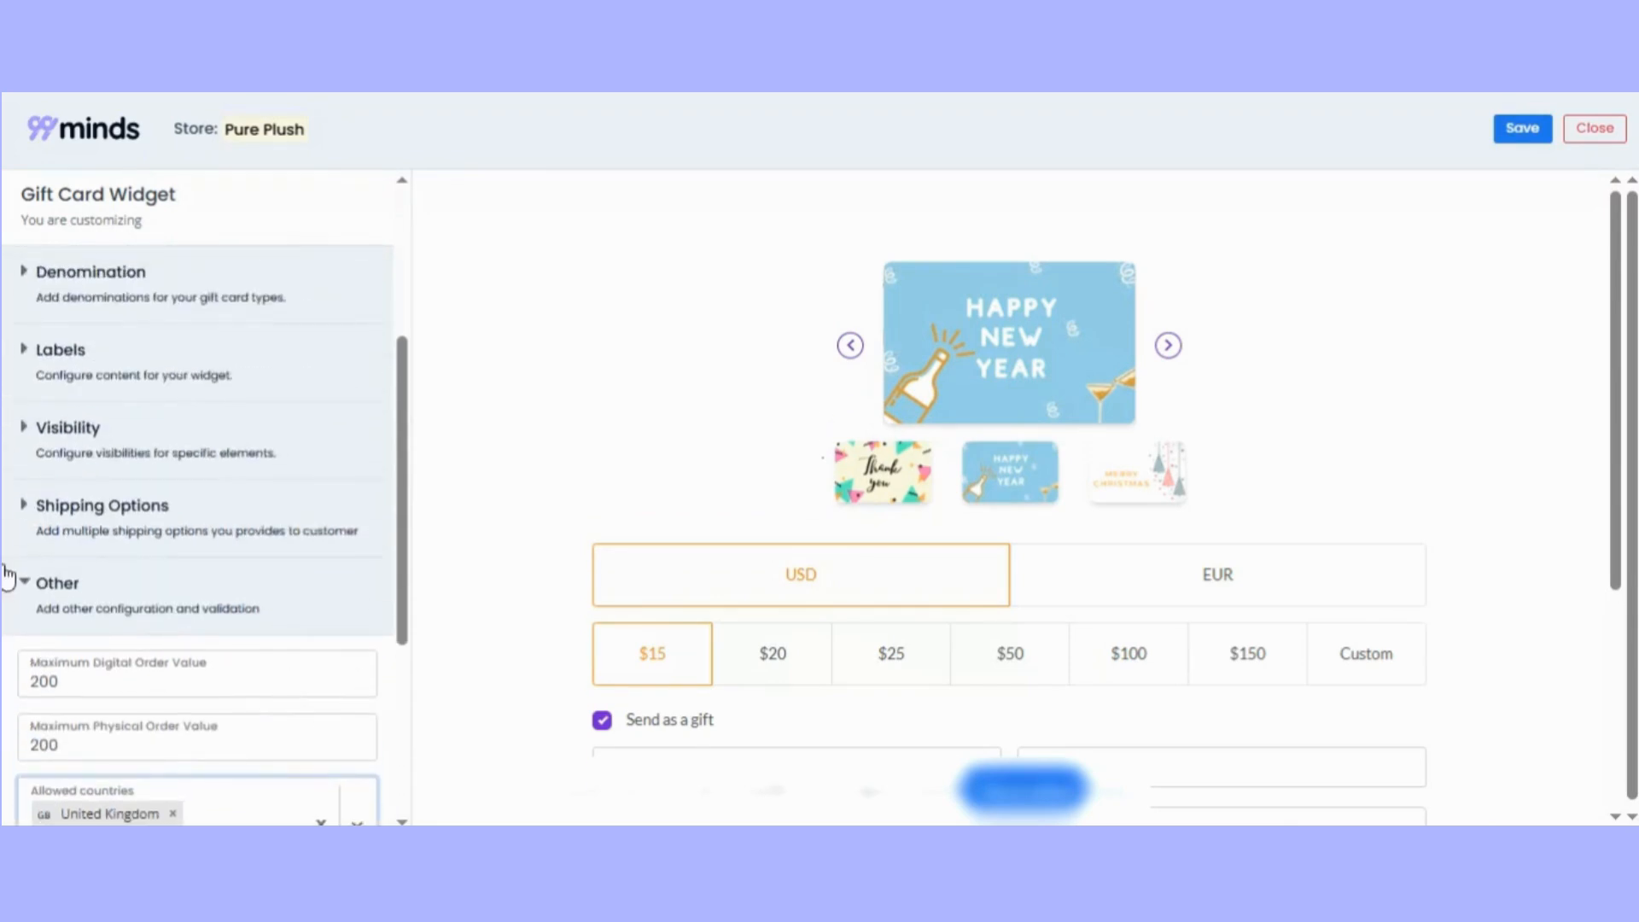
left_click(25, 586)
scroll(213, 512, "up", 3)
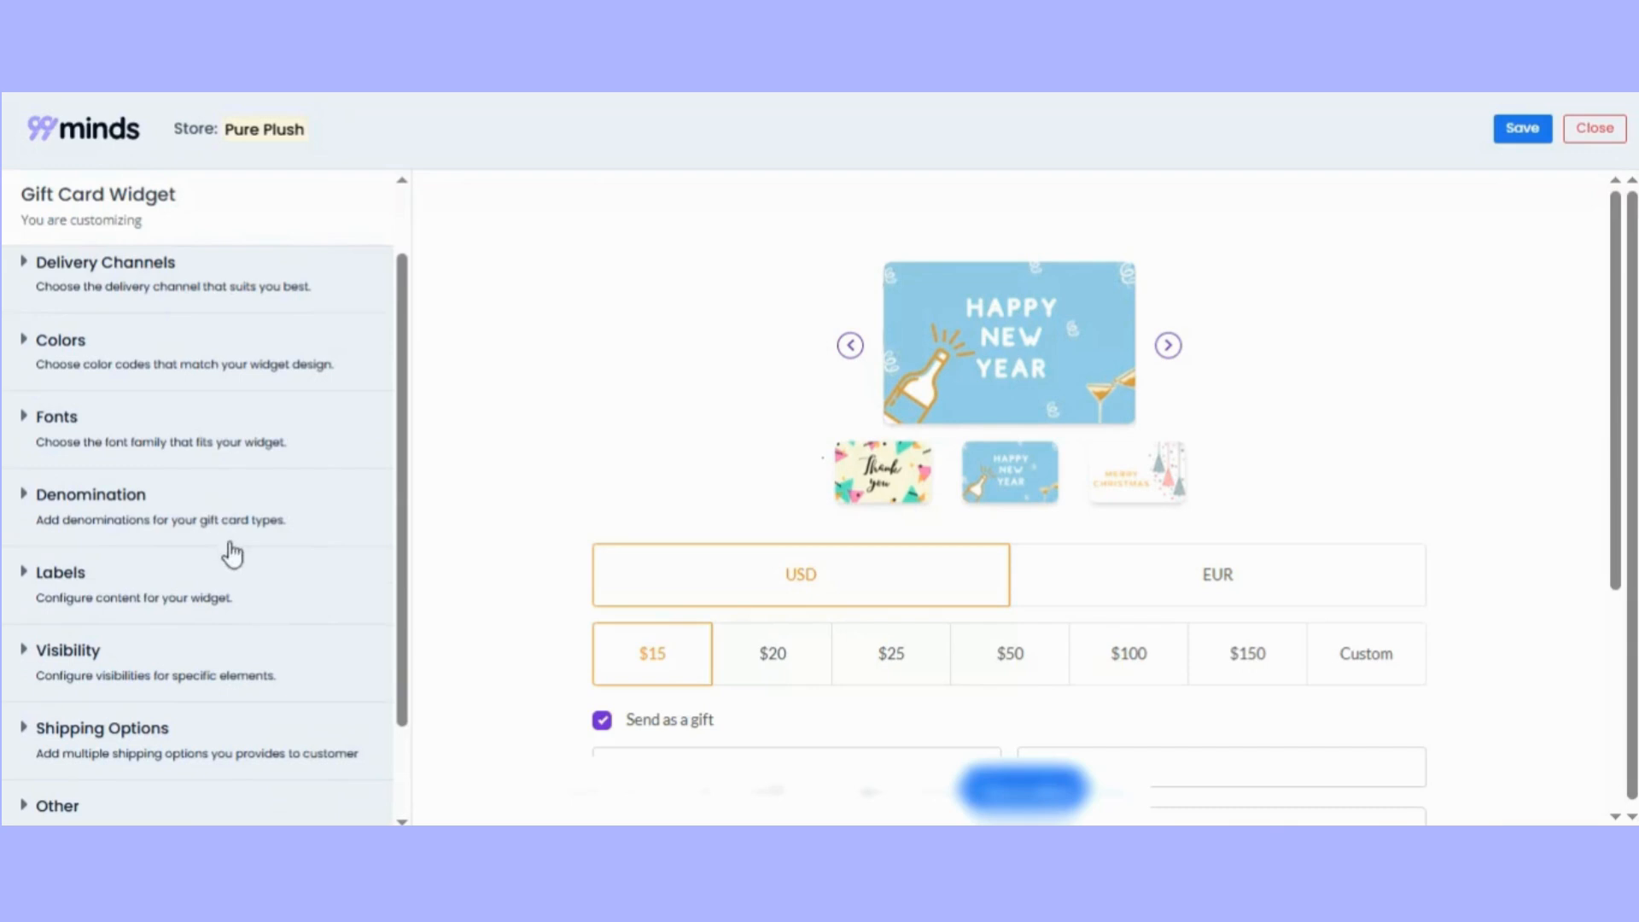
left_click(1509, 132)
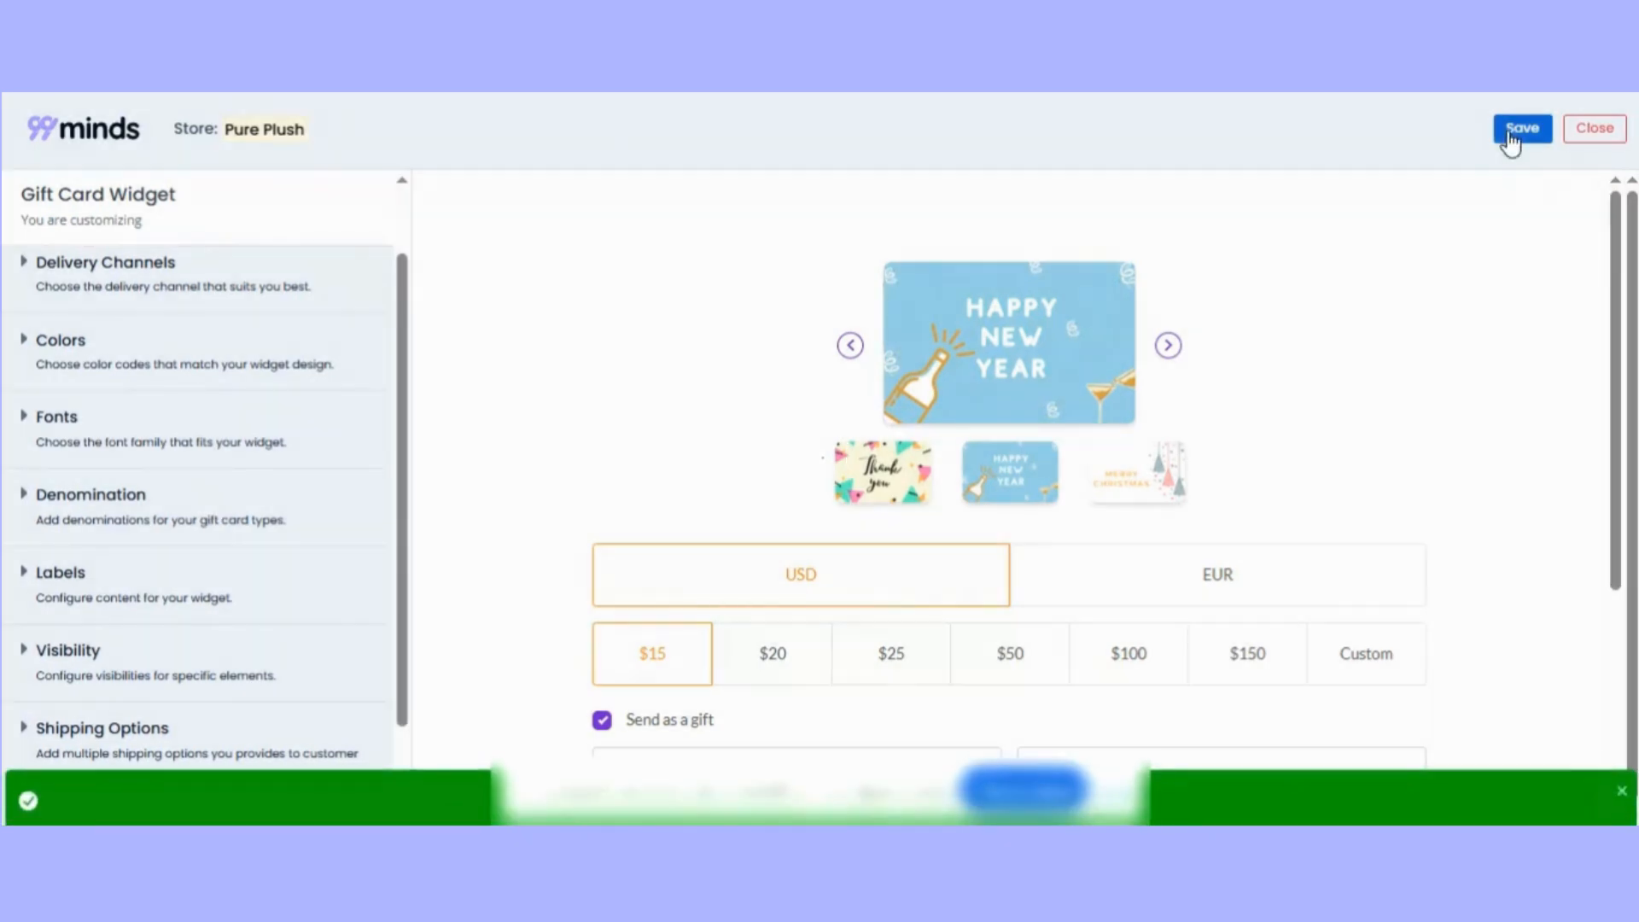
Switch to the Pure Plush 007 storefront and open the Send eGift Card purchase form on its Gift Card page.
scroll(205, 520, "up", 2)
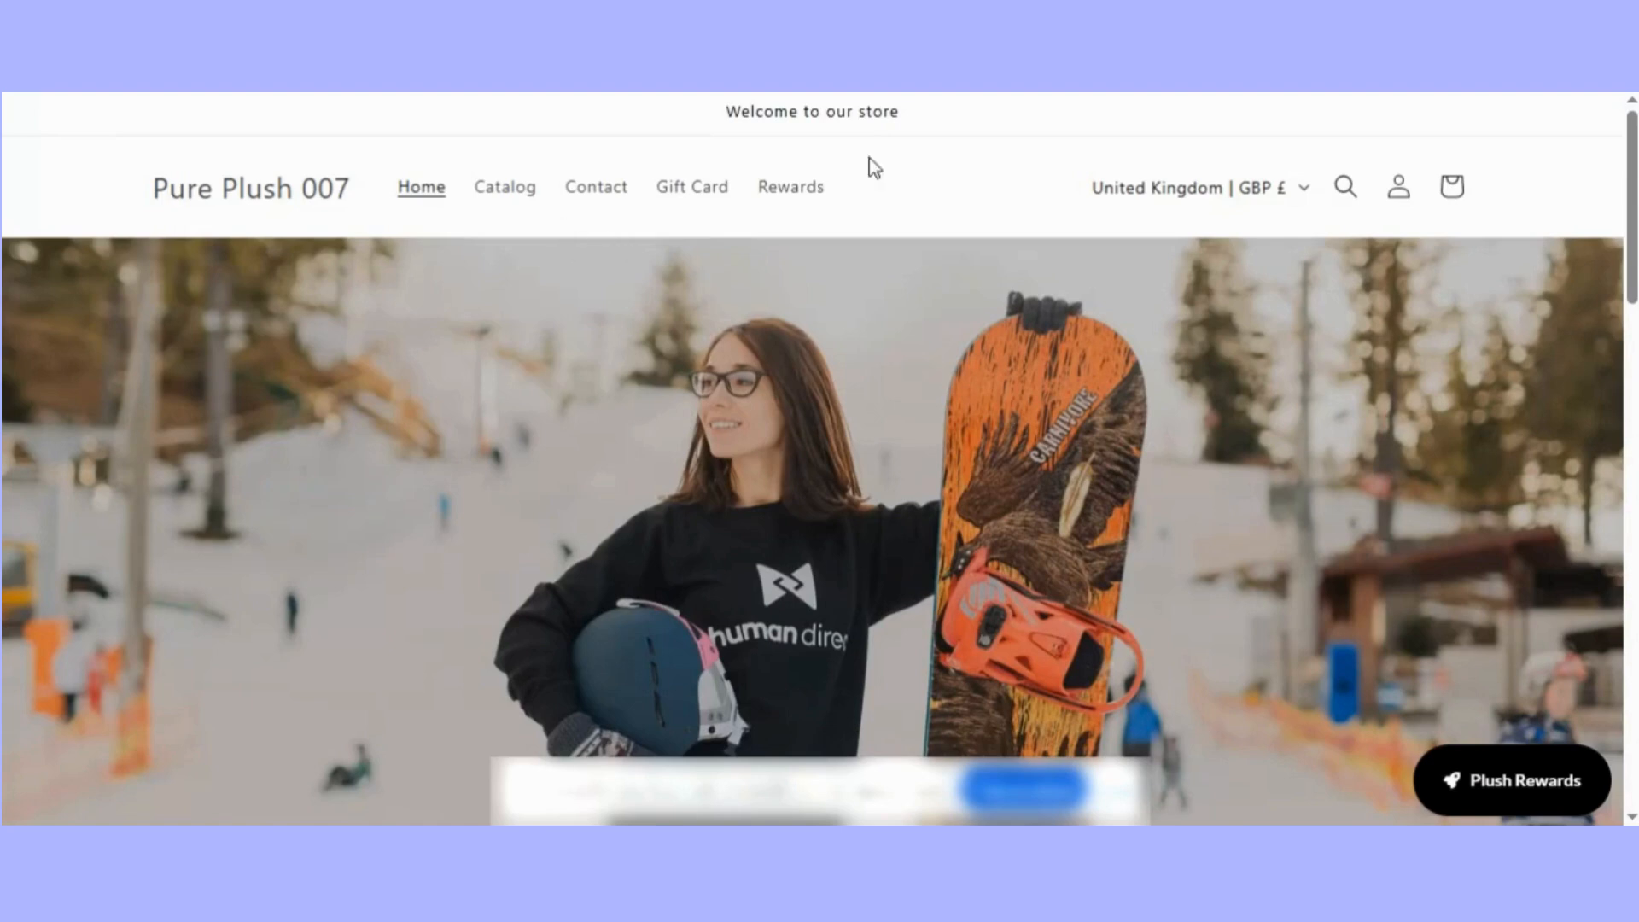
left_click(679, 198)
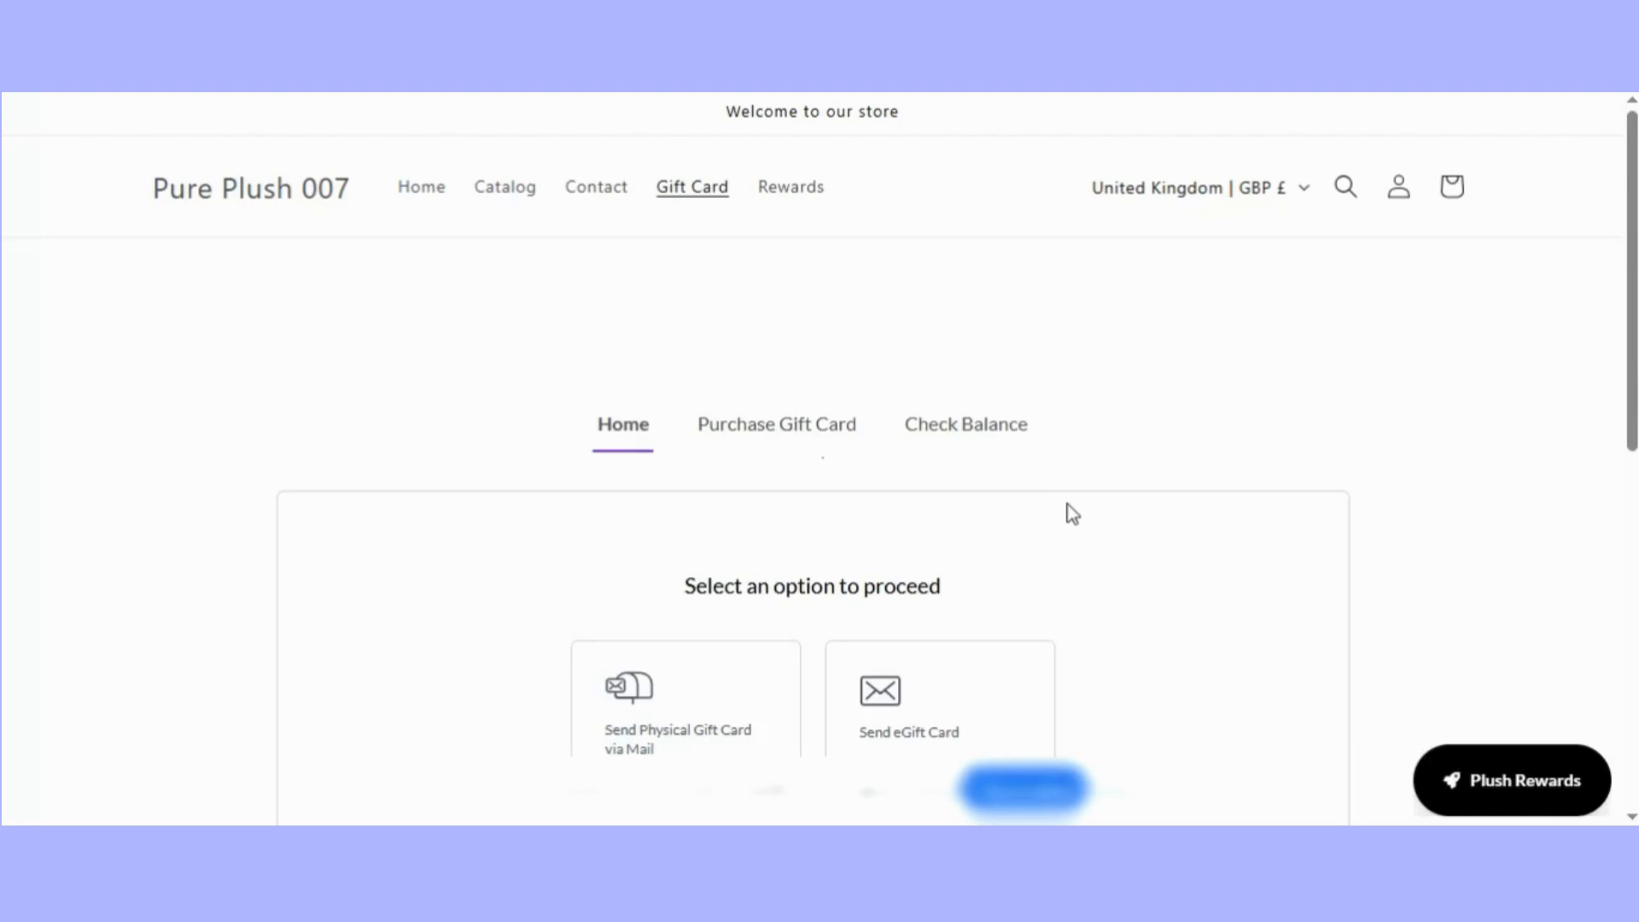
scroll(1072, 513, "down", 1)
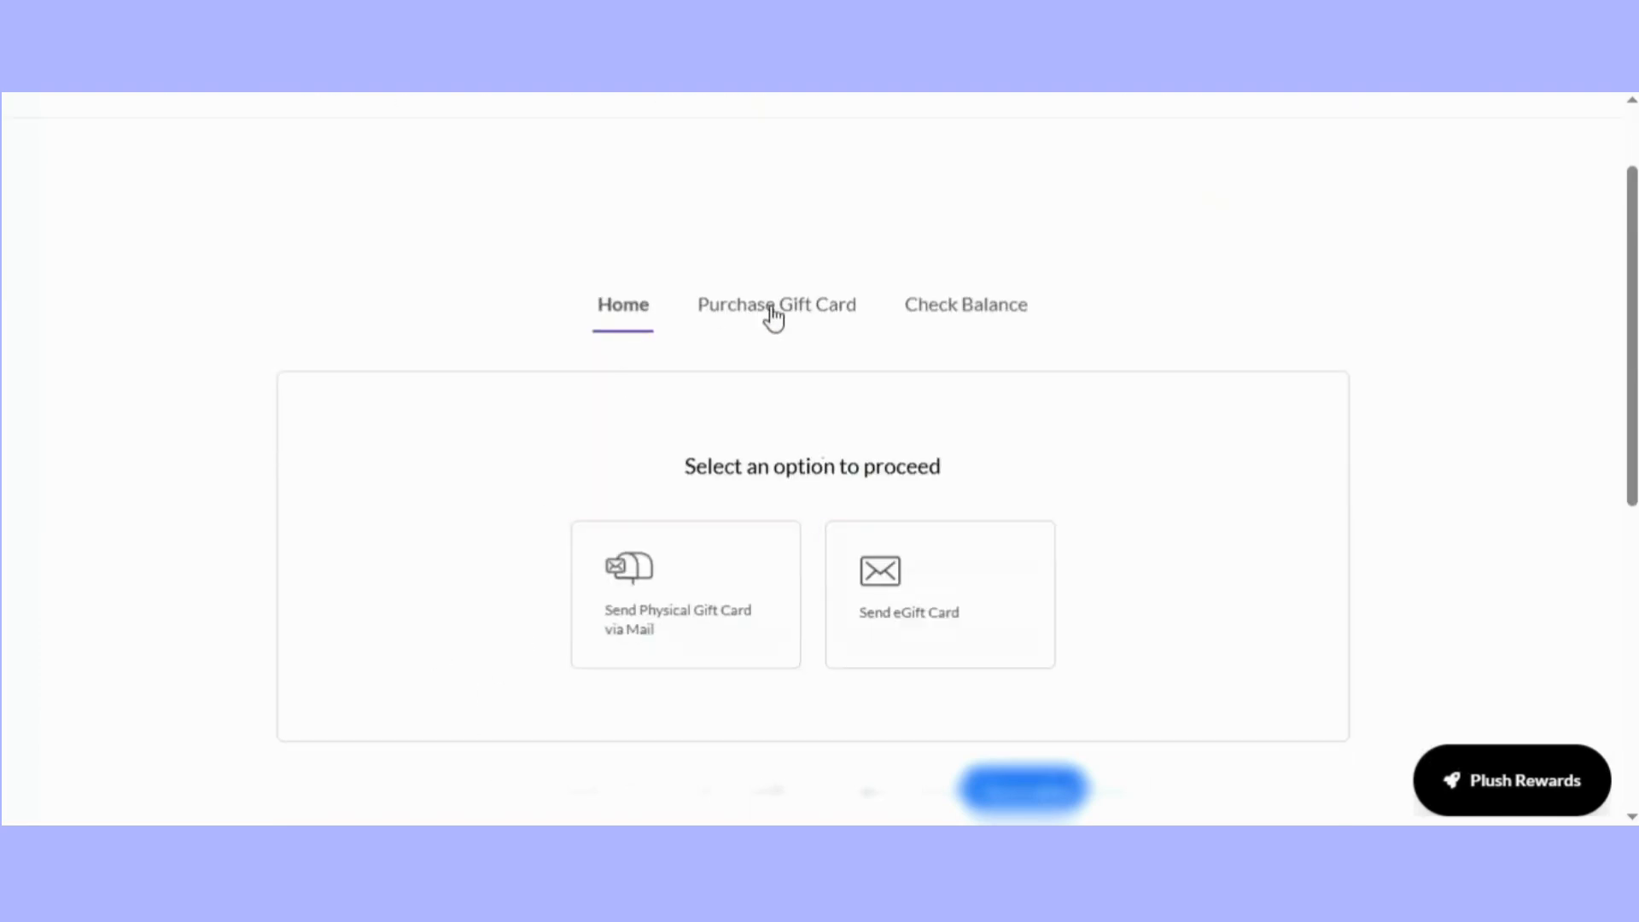
left_click(987, 317)
left_click(785, 322)
scroll(794, 653, "down", 1)
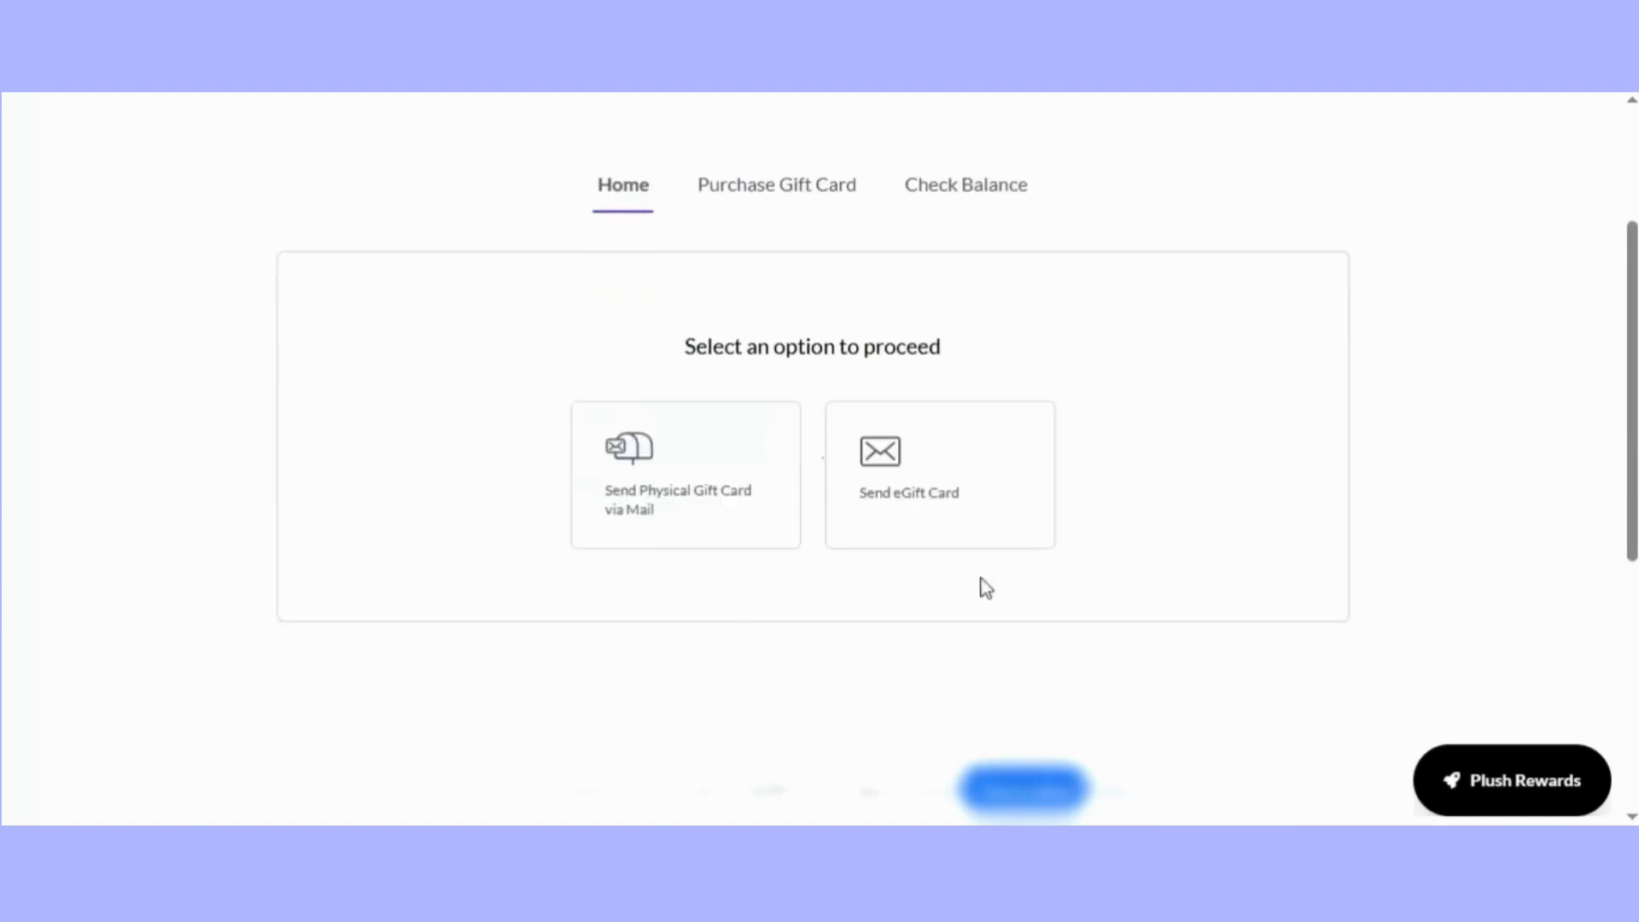
scroll(988, 612, "down", 1)
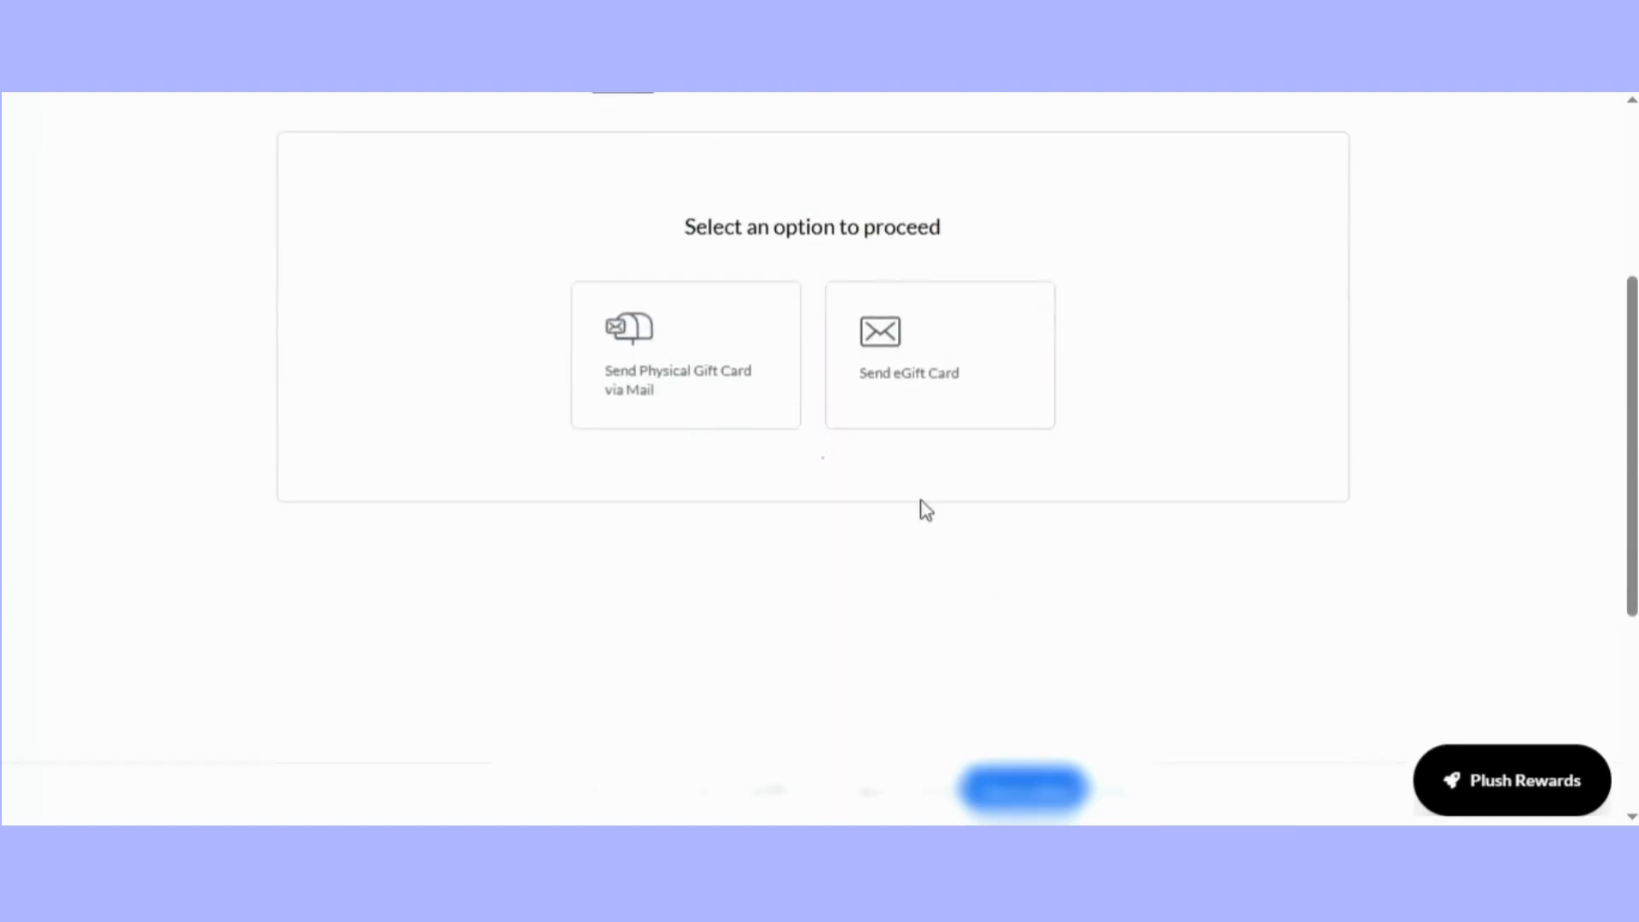
left_click(937, 398)
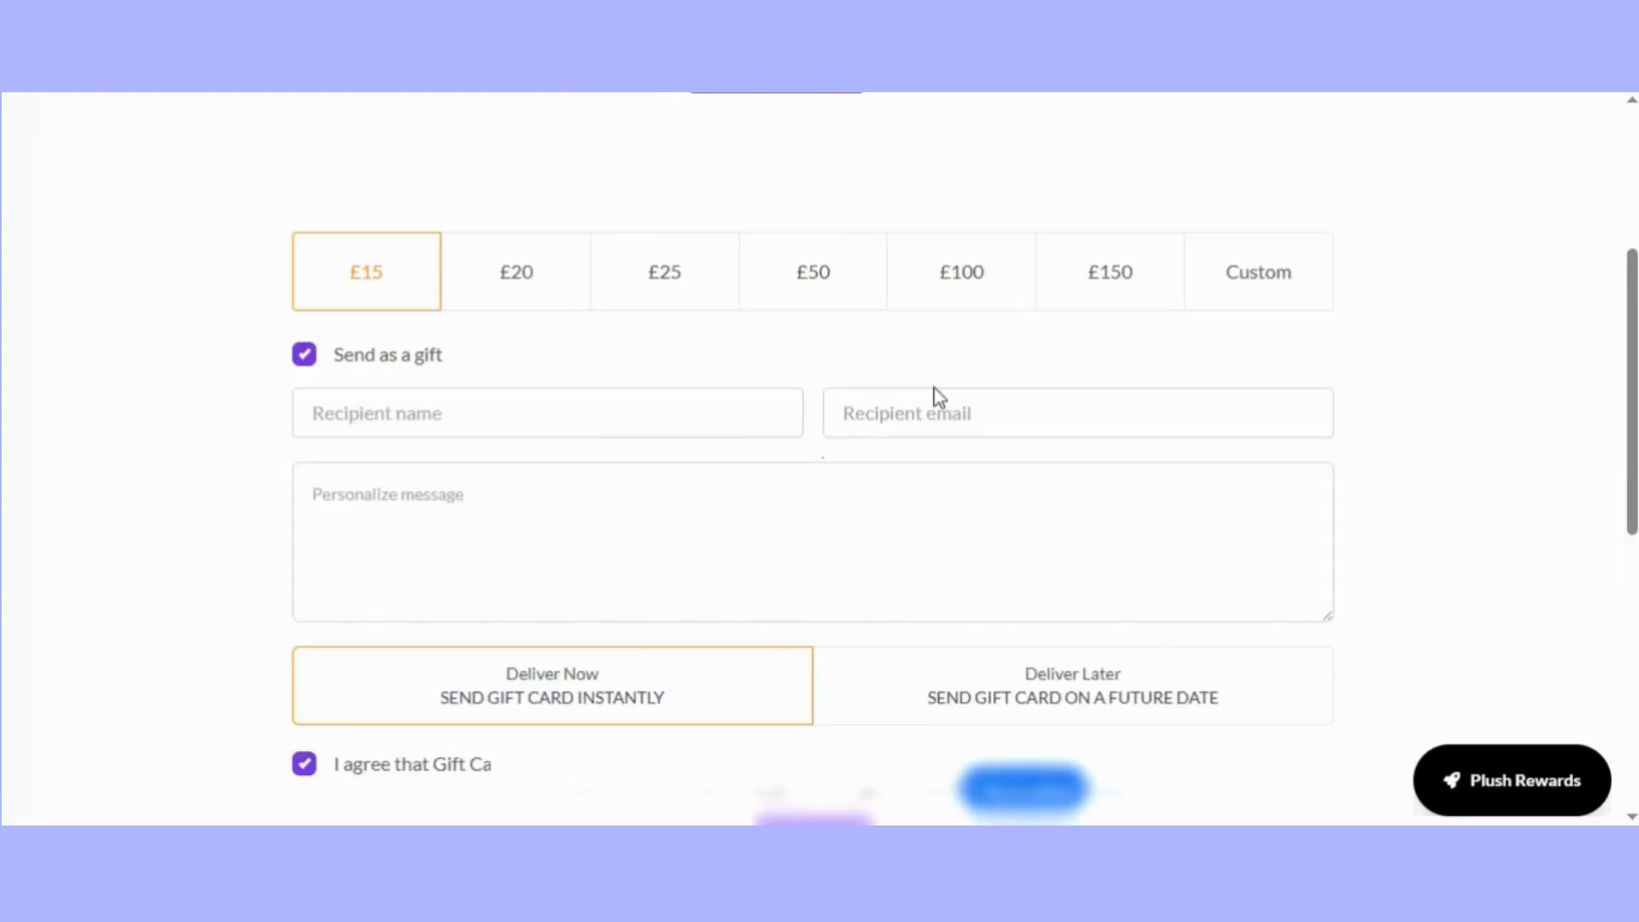
Examine the storefront purchase form's card design, amounts, recipient fields, delivery choices, refund agreement and cart button.
scroll(956, 453, "up", 4)
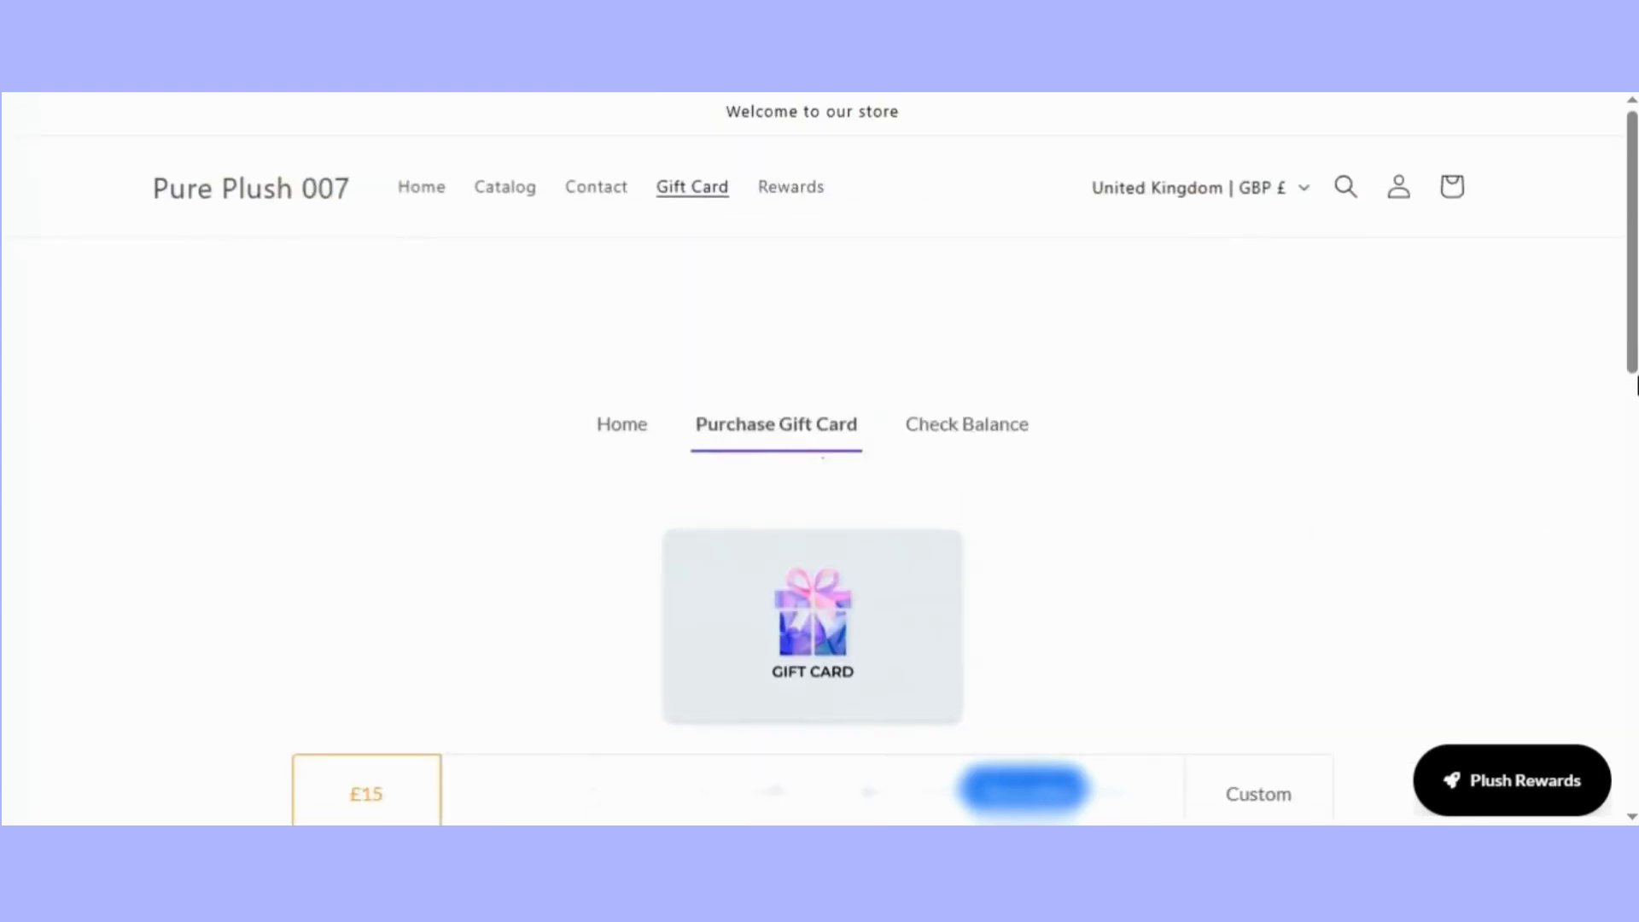
scroll(551, 350, "down", 2)
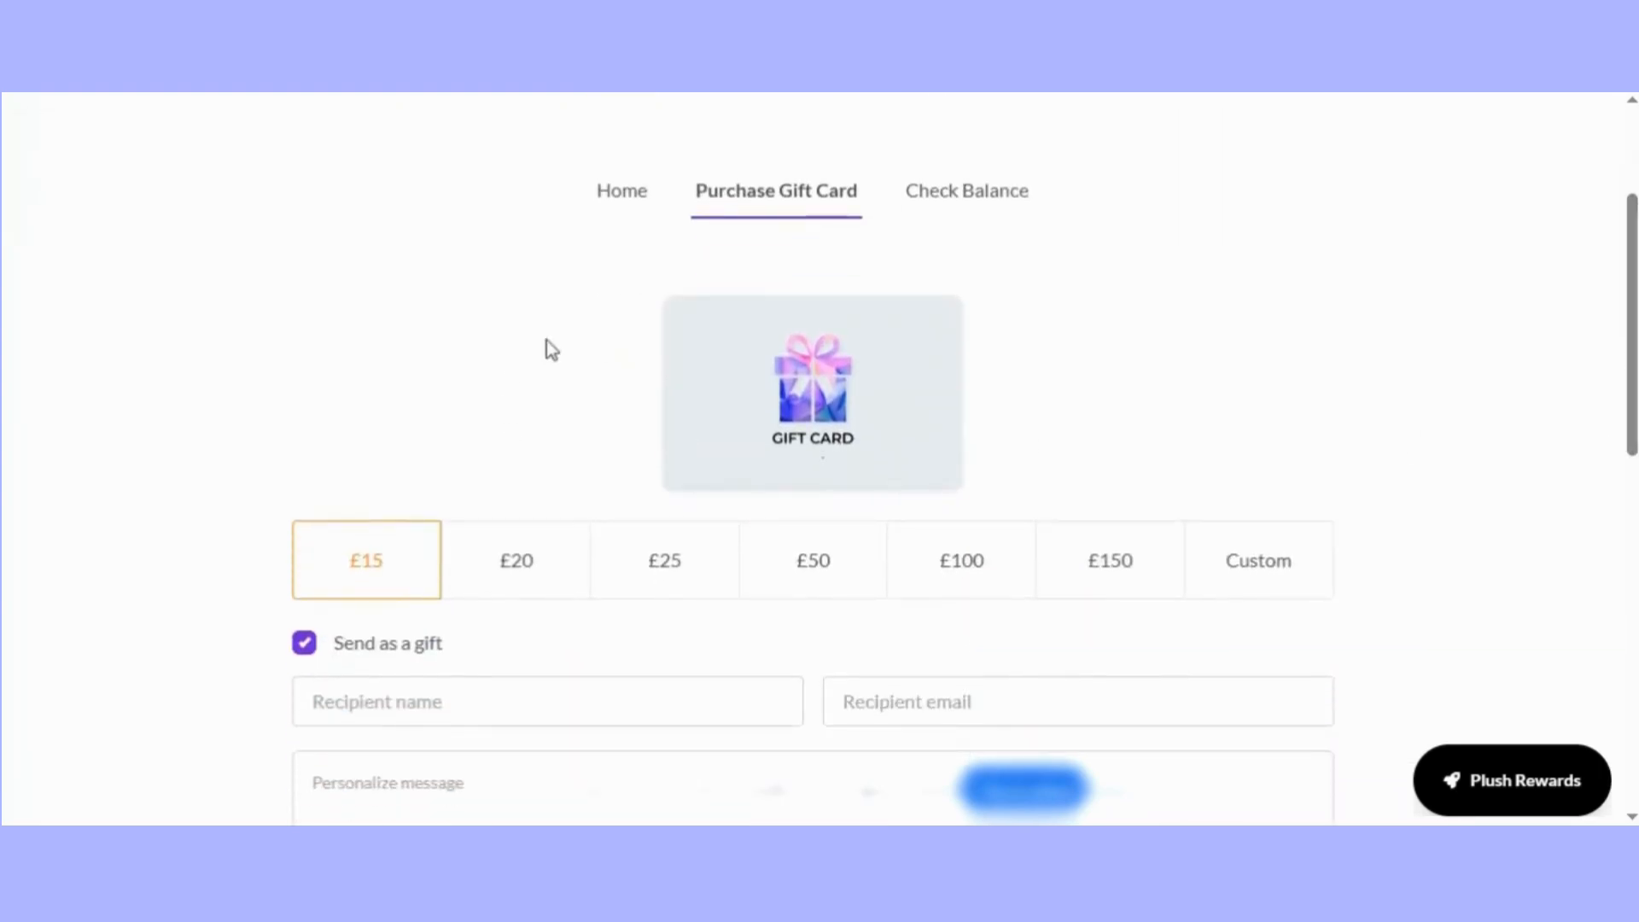
left_click_drag(1634, 391, 1627, 517)
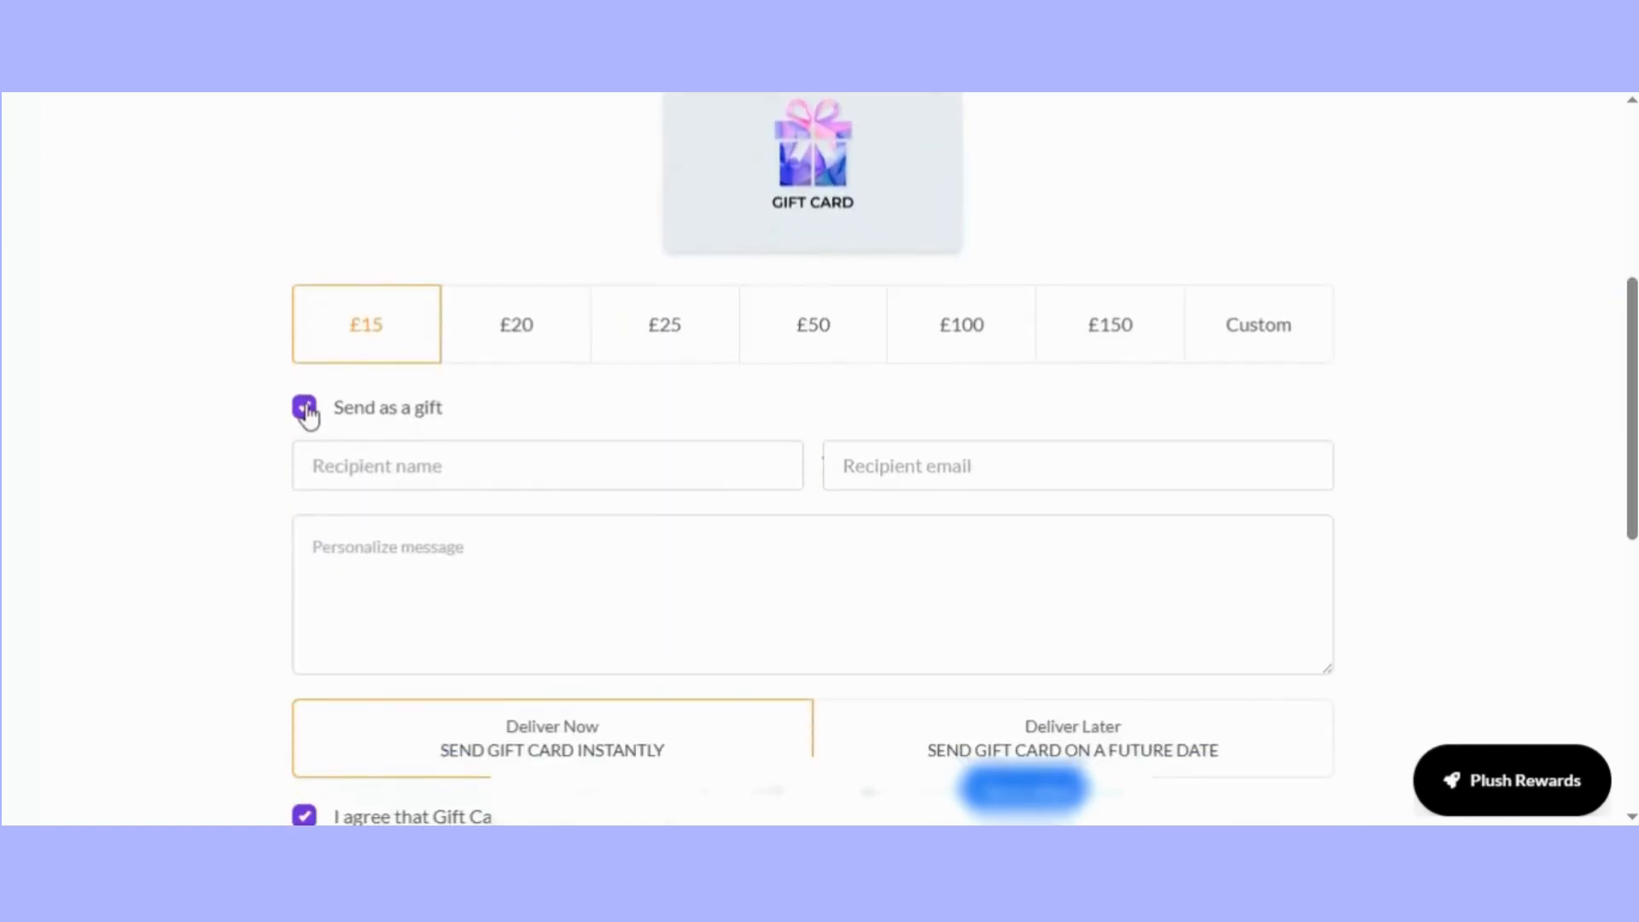
left_click_drag(1633, 492, 1632, 529)
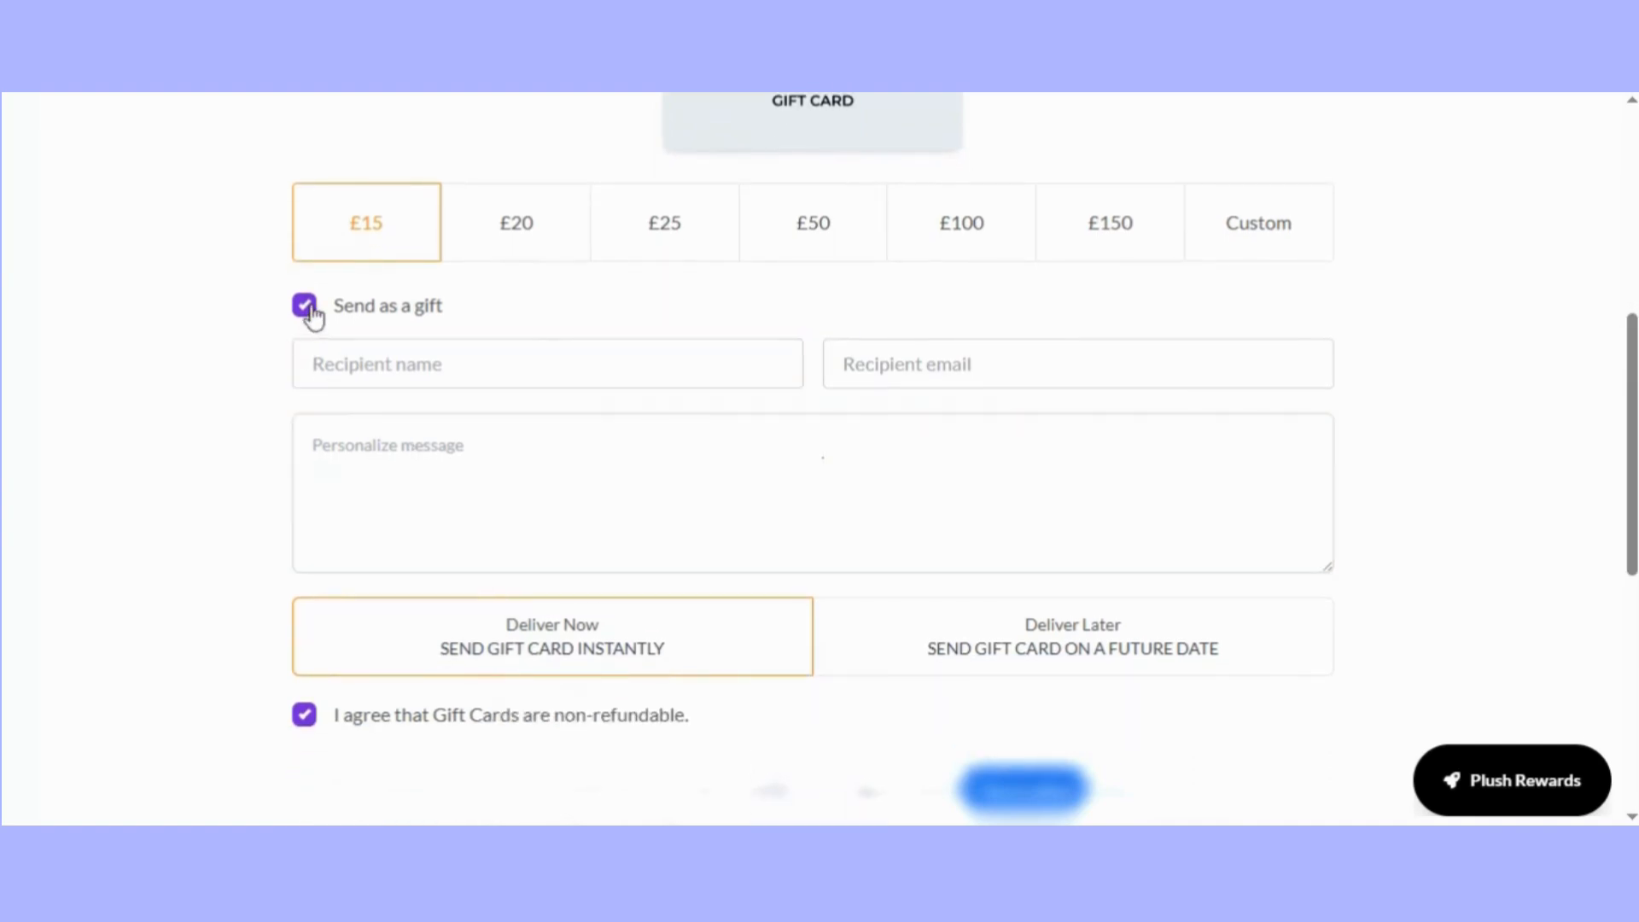
scroll(685, 570, "down", 3)
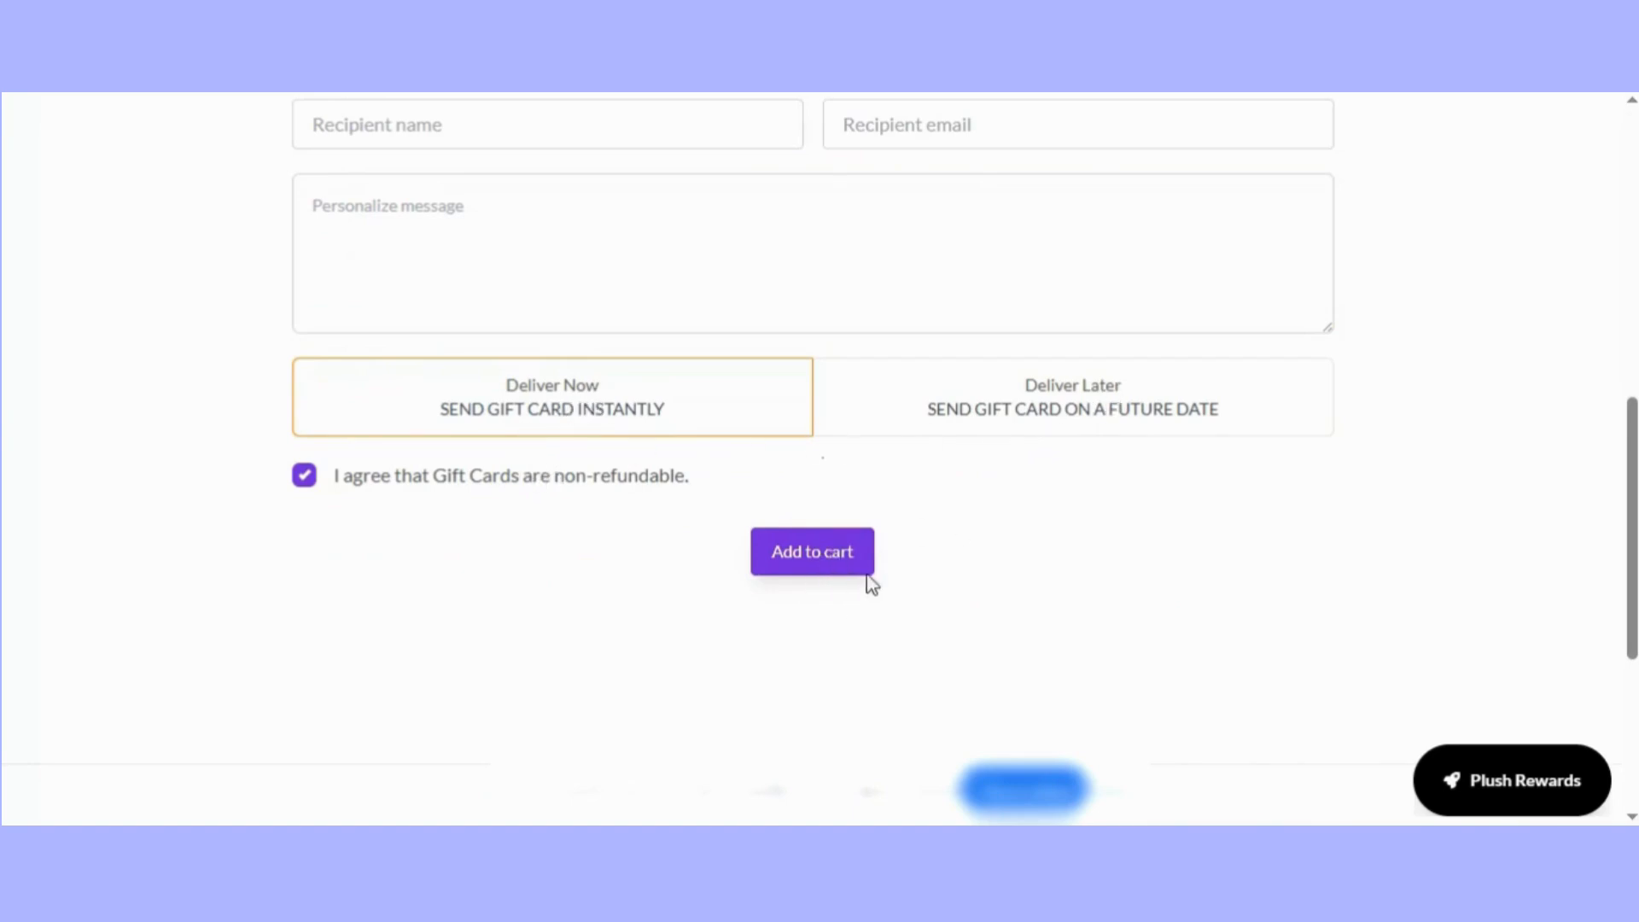
Return to the 99minds widget editor, close it and open the store's dashboard.
scroll(942, 581, "up", 8)
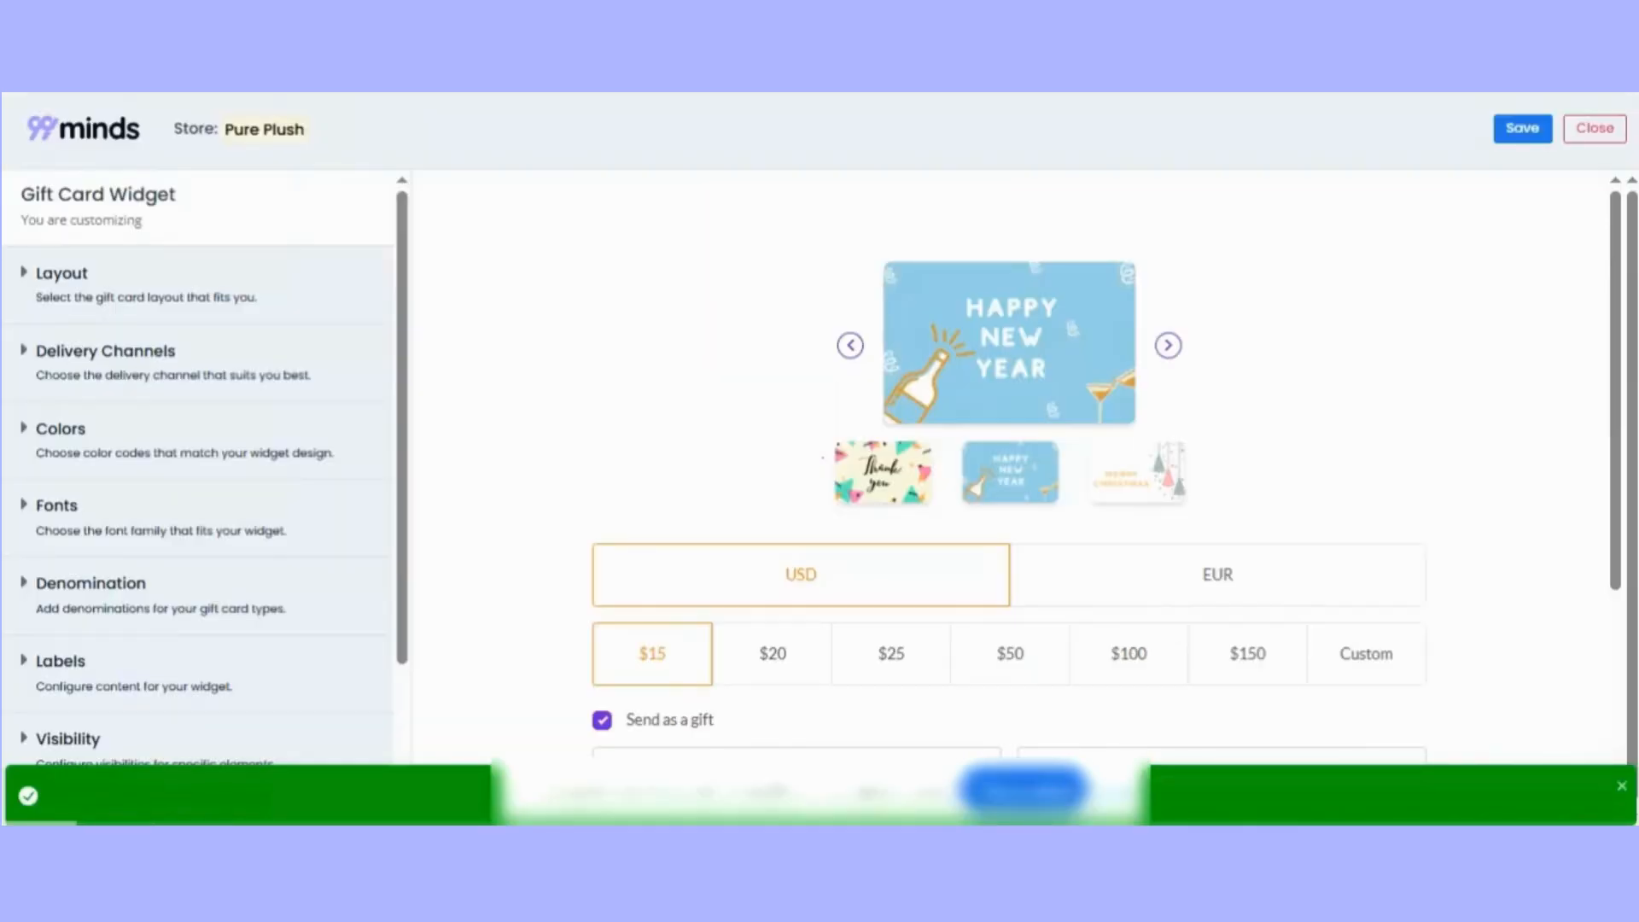
left_click(1594, 124)
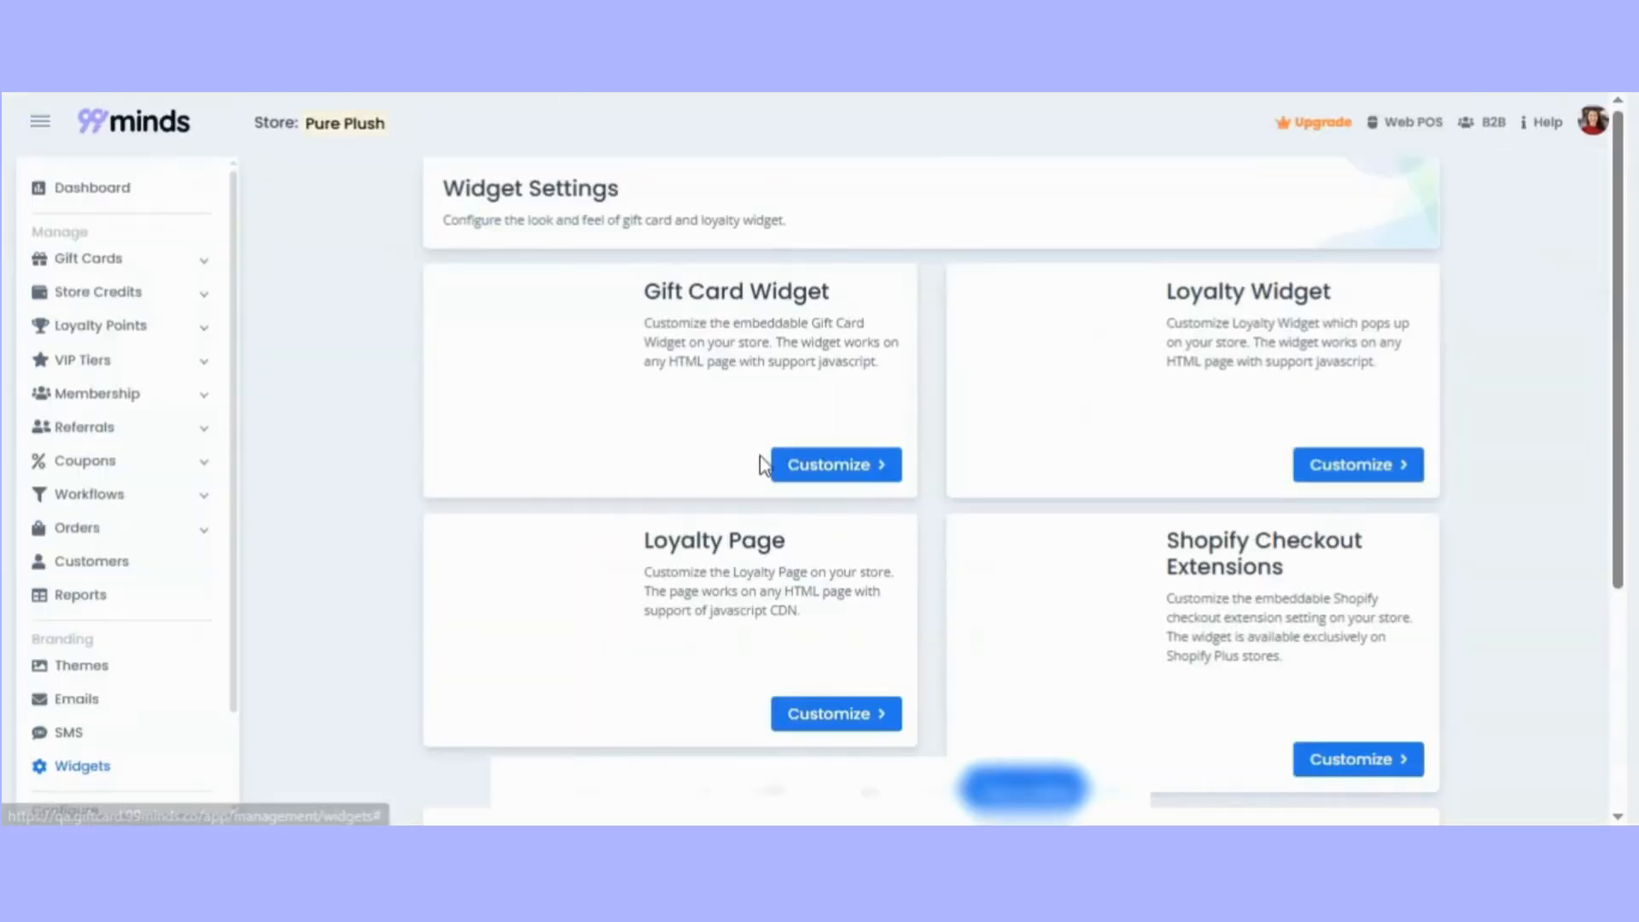
left_click(98, 186)
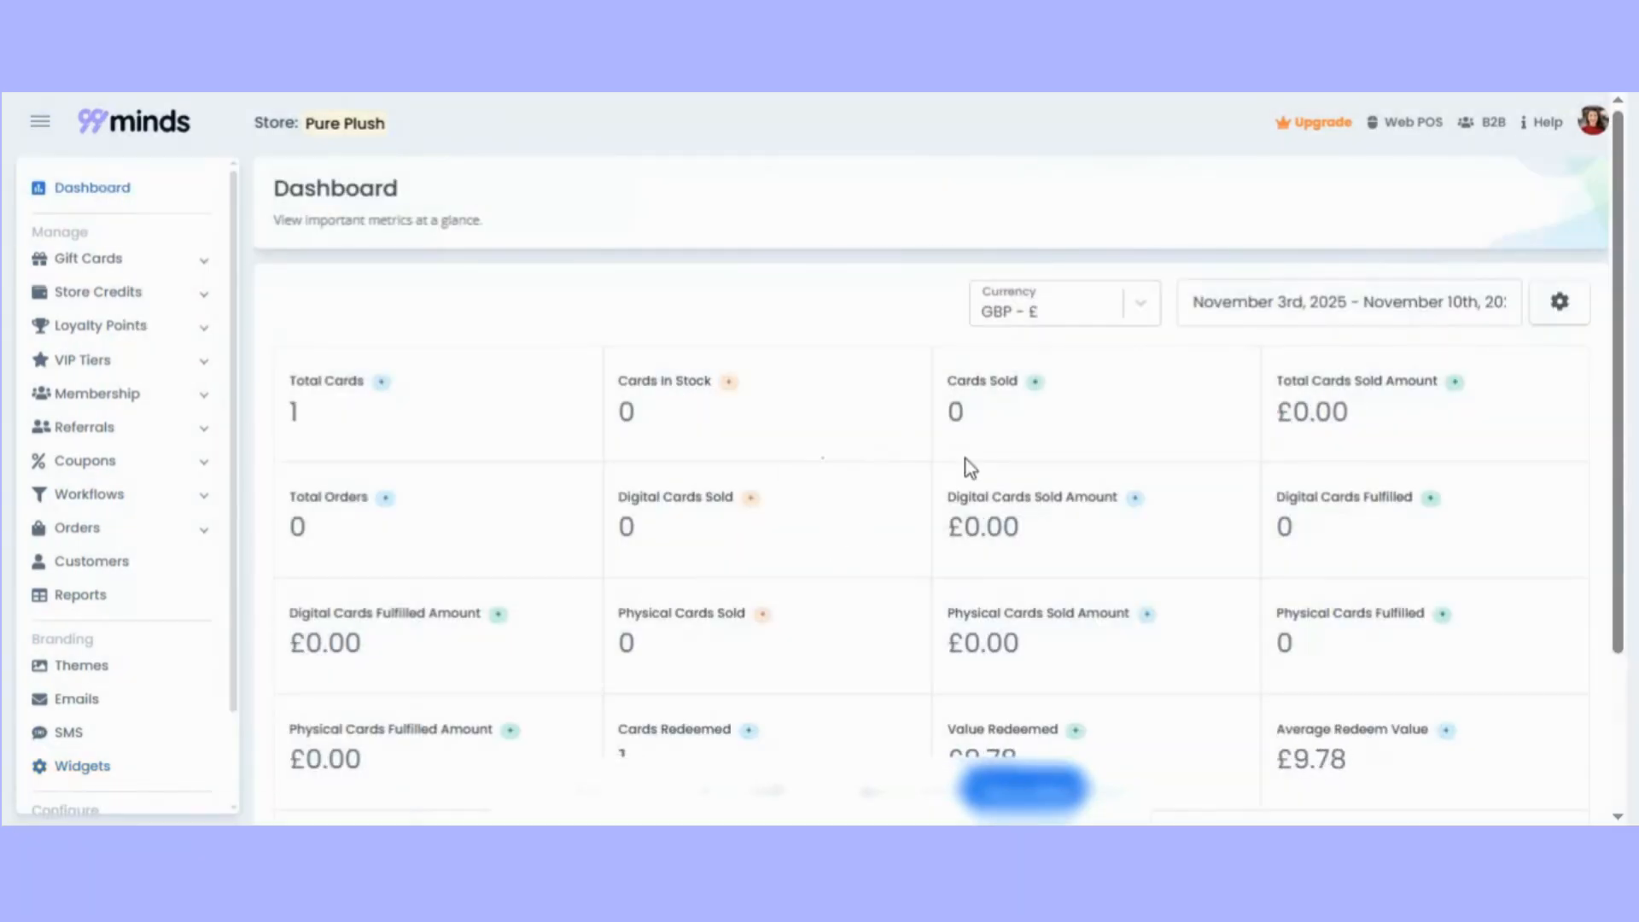